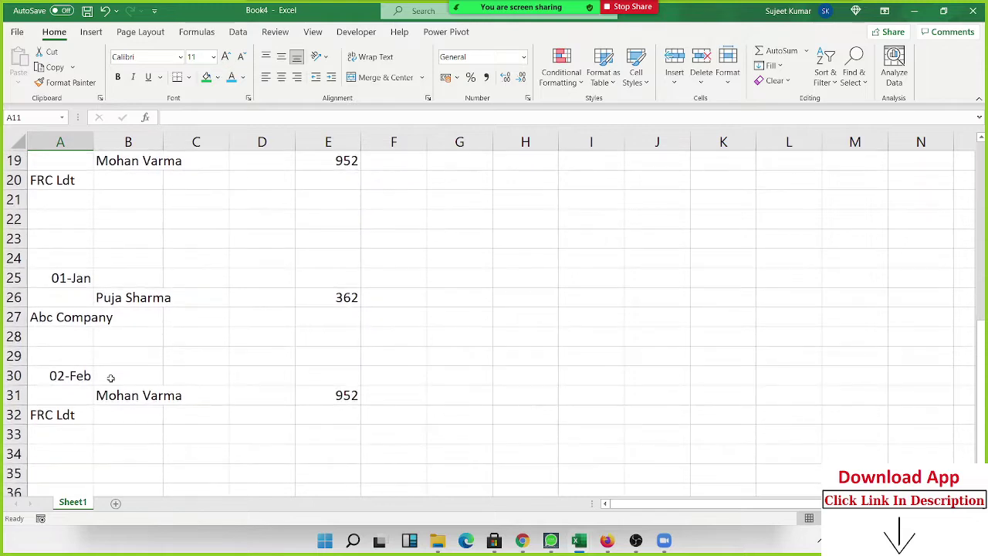
Enter the headers Sr, Date and Name in cells I1 to K1
scroll(108, 378, "up", 8)
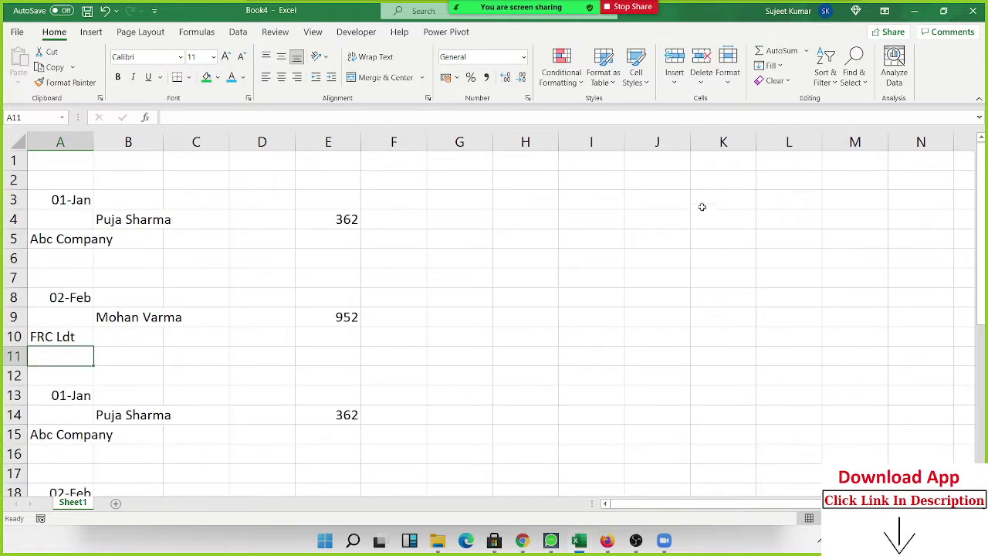
left_click(608, 162)
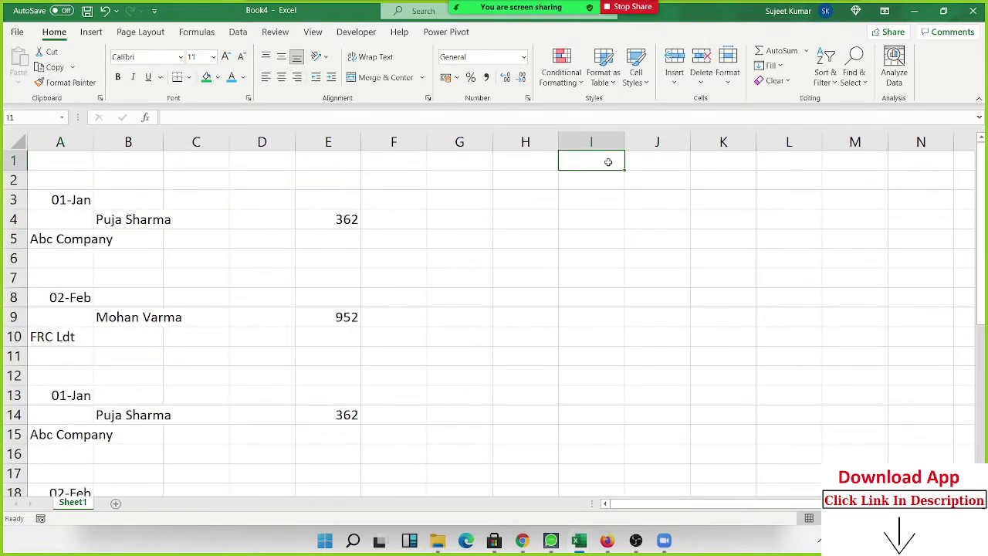
type("Sr")
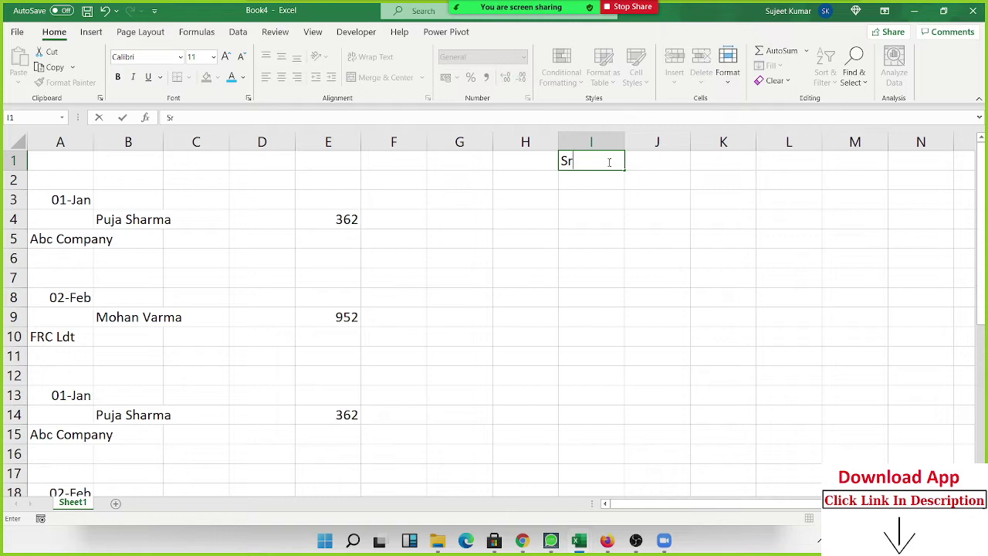
key("Tab")
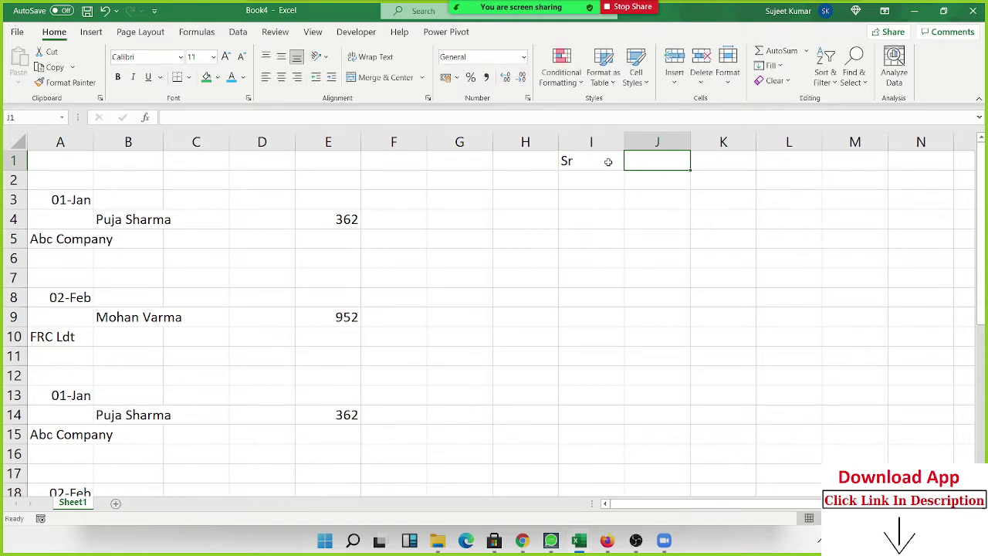
type("Date")
key("Tab")
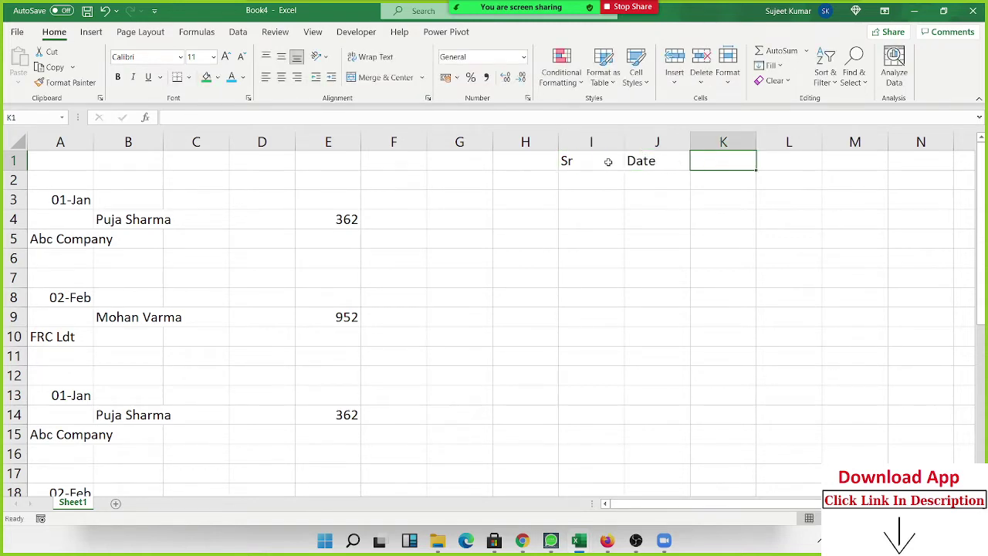
type("Name")
key("Tab")
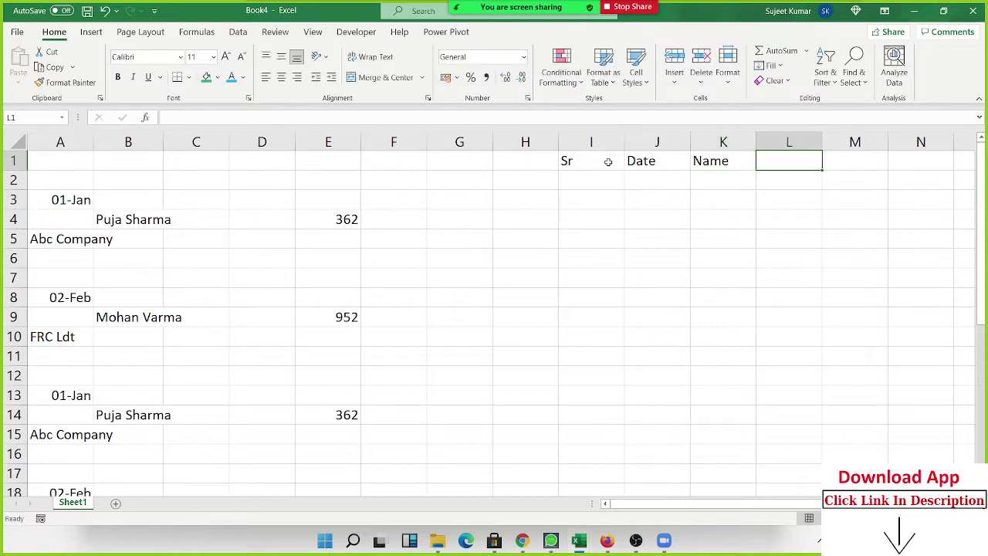
Add the headers Company and Amt in cells L1 and M1
type("A")
key("BackSpace")
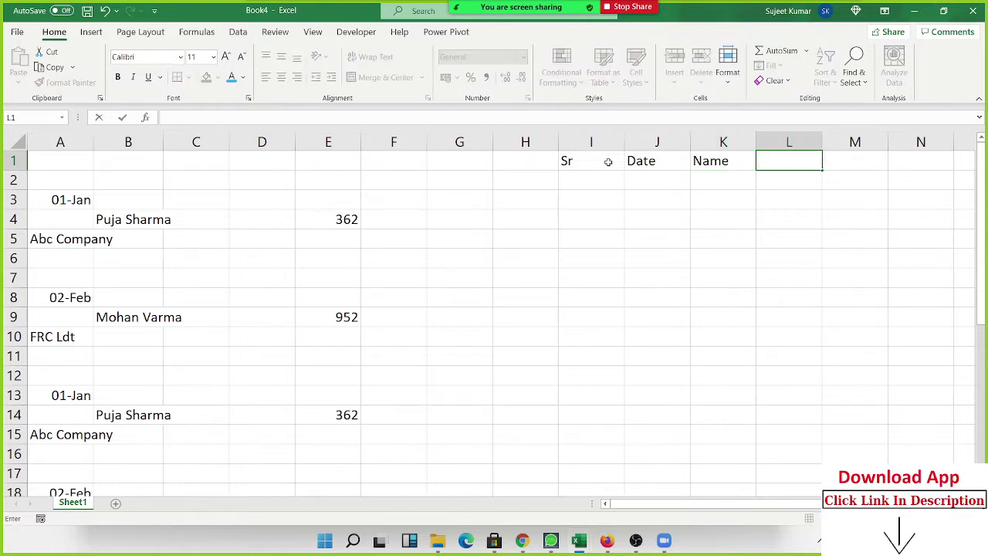
type("Company")
key("Tab")
type("A")
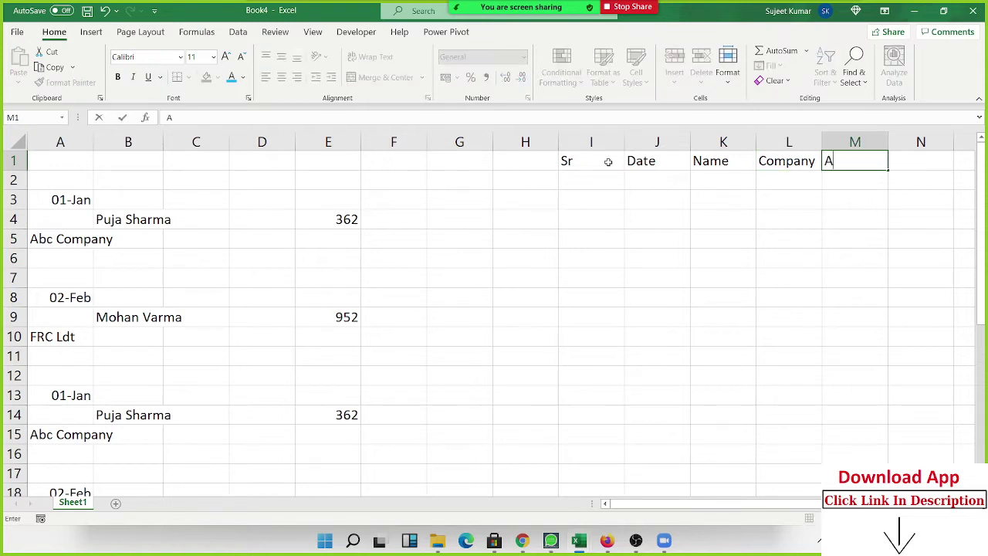
type("ni")
key("BackSpace")
key("BackSpace")
type("mt")
key("Return")
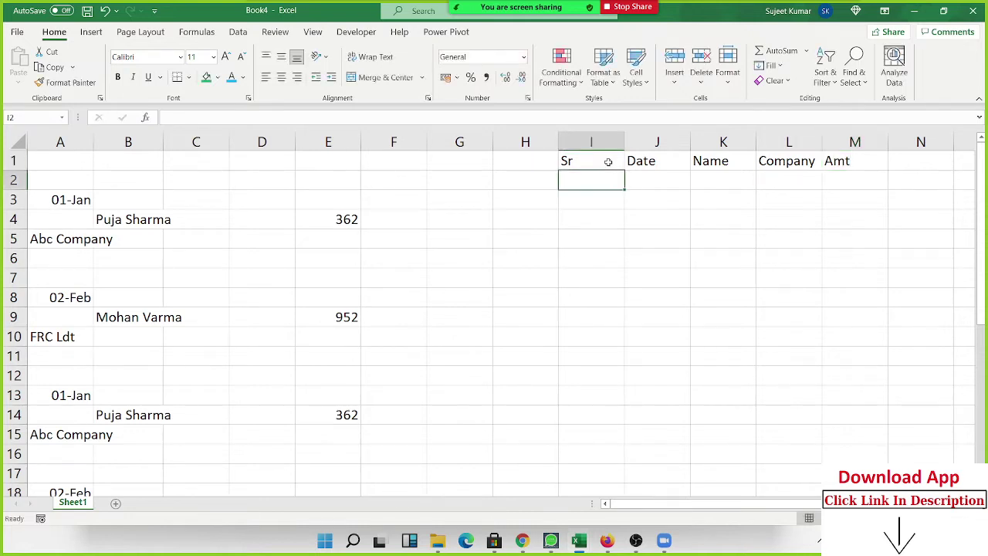
Copy the first record's date from A3 to J2 and its person name from B4 to K2
left_click(71, 203)
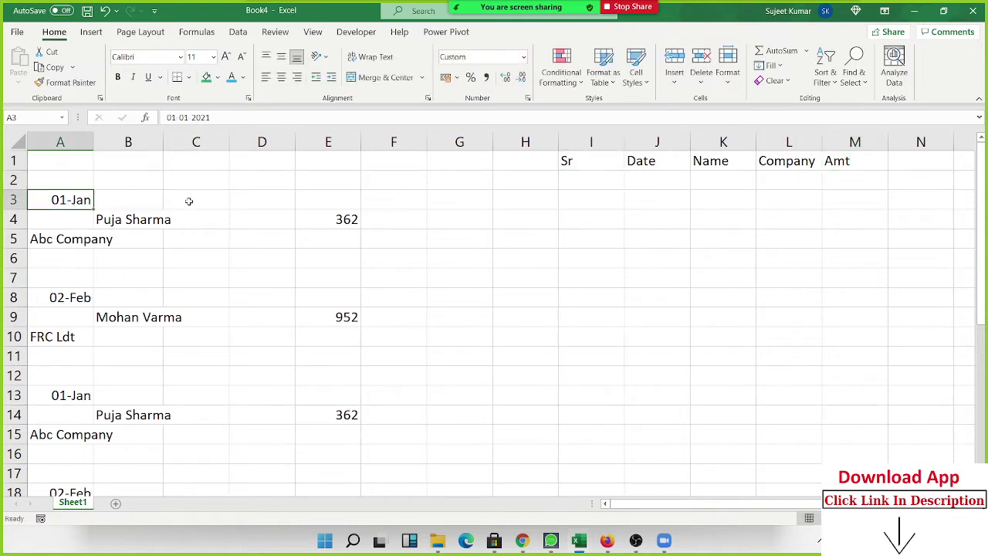
key("ctrl+c")
left_click(659, 177)
key("ctrl+v")
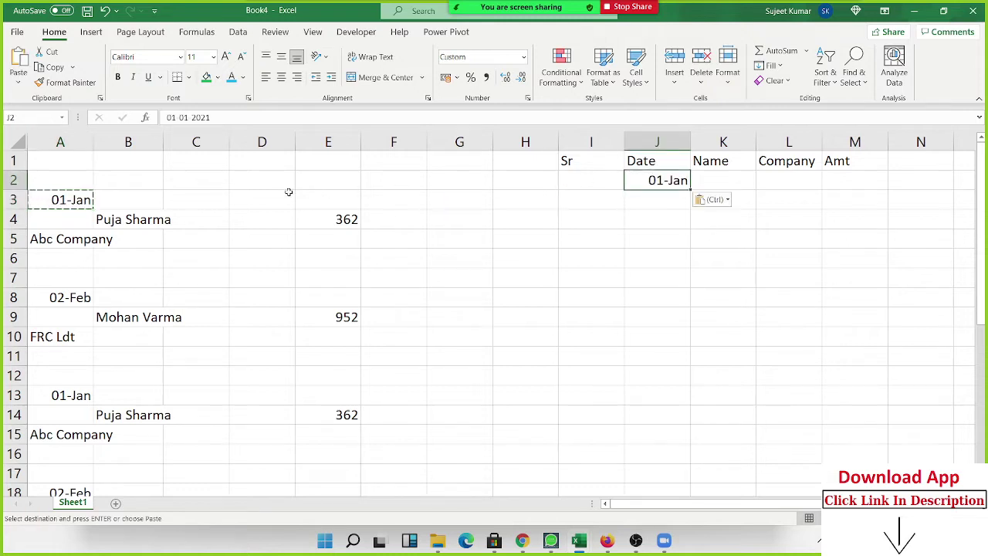
left_click(138, 221)
key("ctrl+c")
left_click(717, 179)
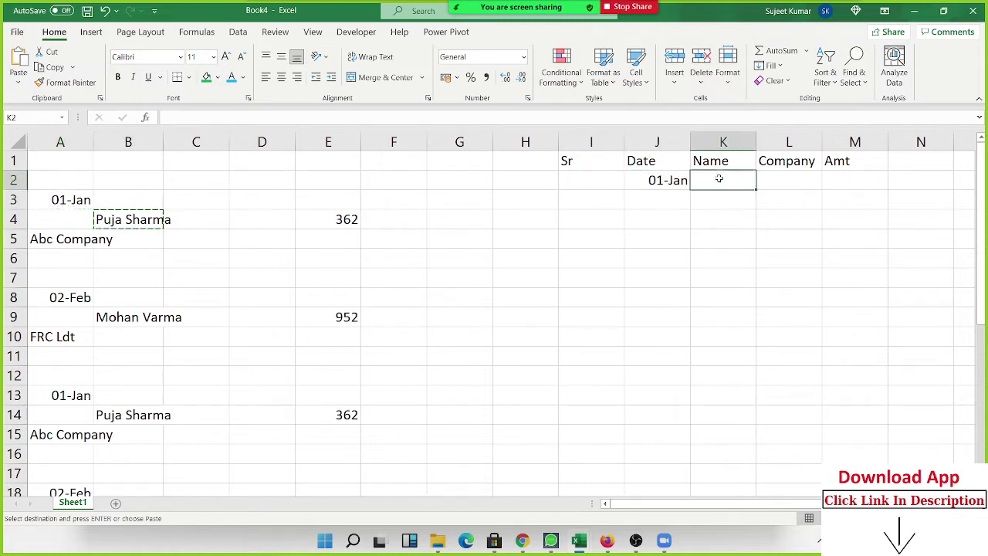
key("ctrl+v")
Copy the first record's company from A5 to L2 and its amount from E4 to M2
left_click(347, 220)
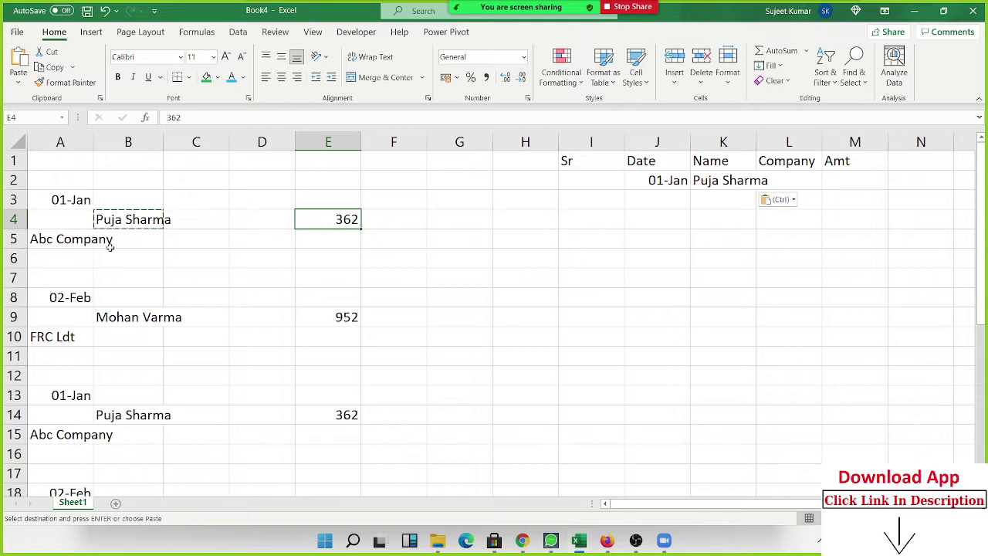
left_click(85, 241)
key("ctrl+c")
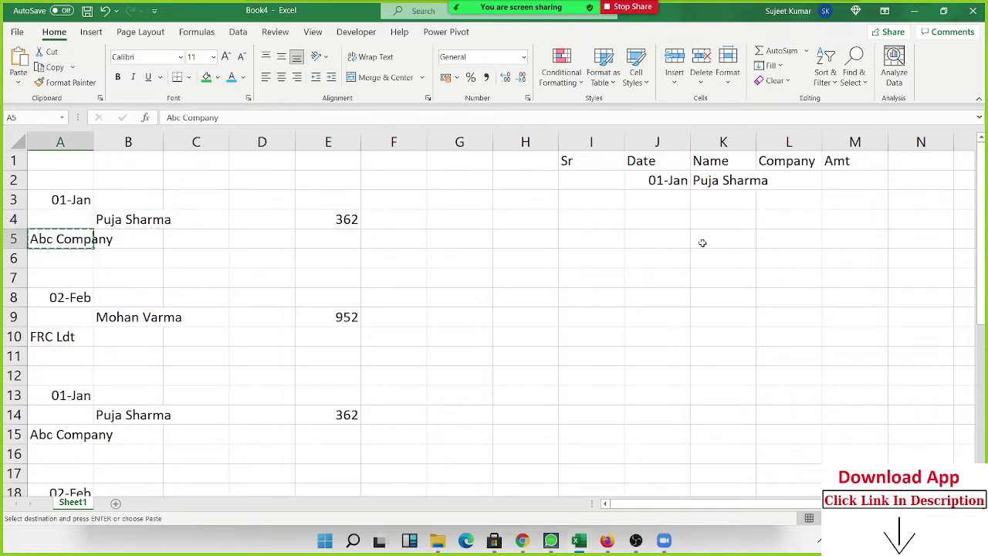
left_click(787, 185)
key("ctrl+v")
left_click(346, 220)
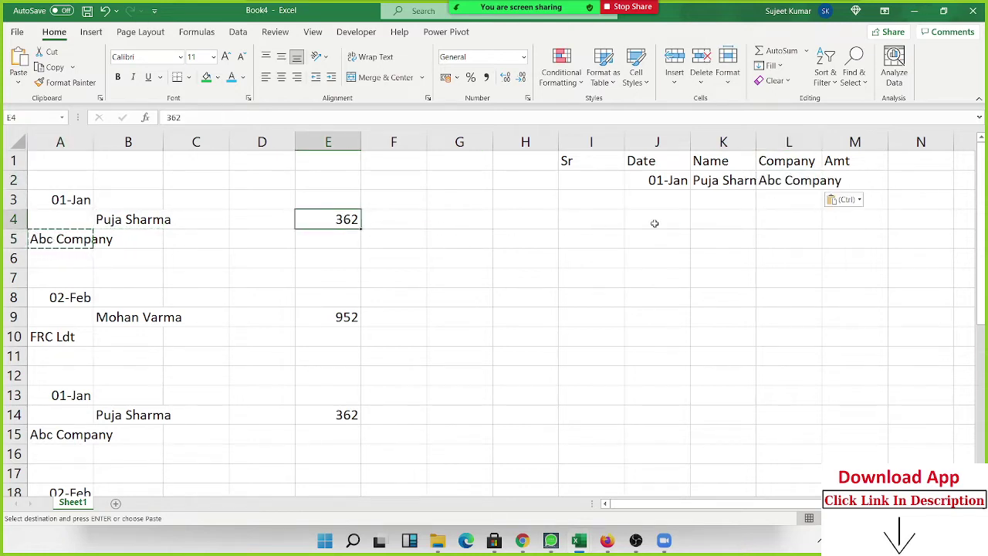
key("ctrl+c")
left_click(855, 181)
key("ctrl+v")
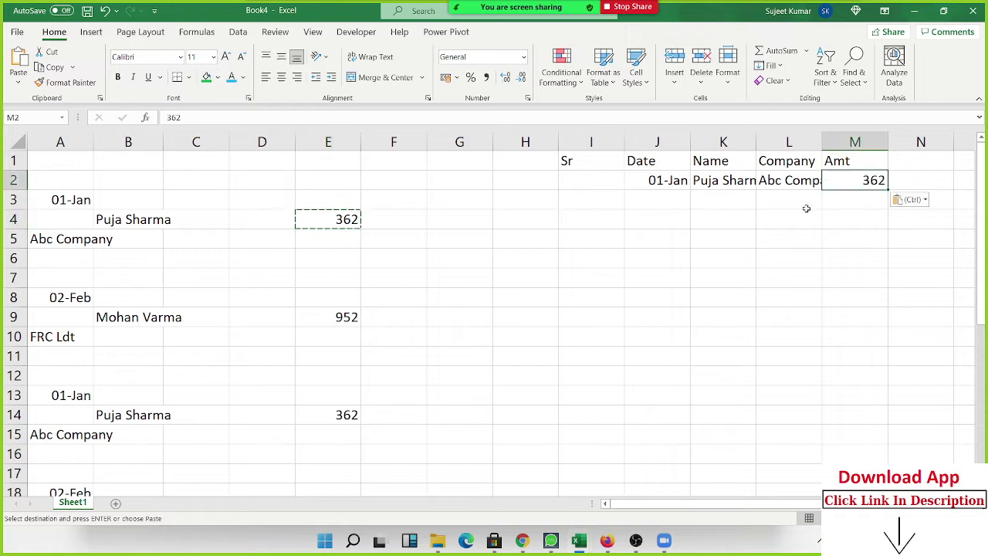
Clear the copied sample record from cells J2 to M2
left_click(801, 214)
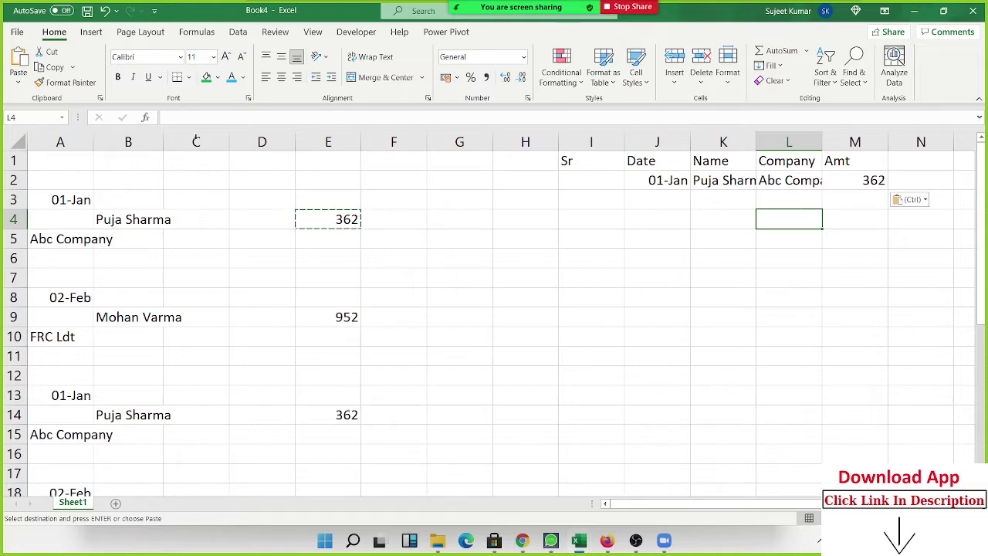
left_click(671, 181)
left_click_drag(672, 180, 884, 190)
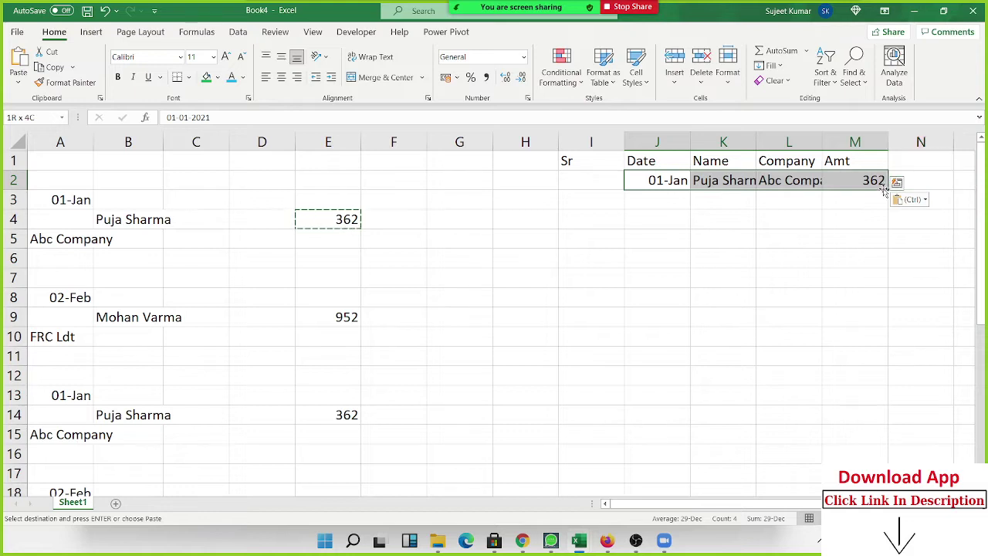
key("Delete")
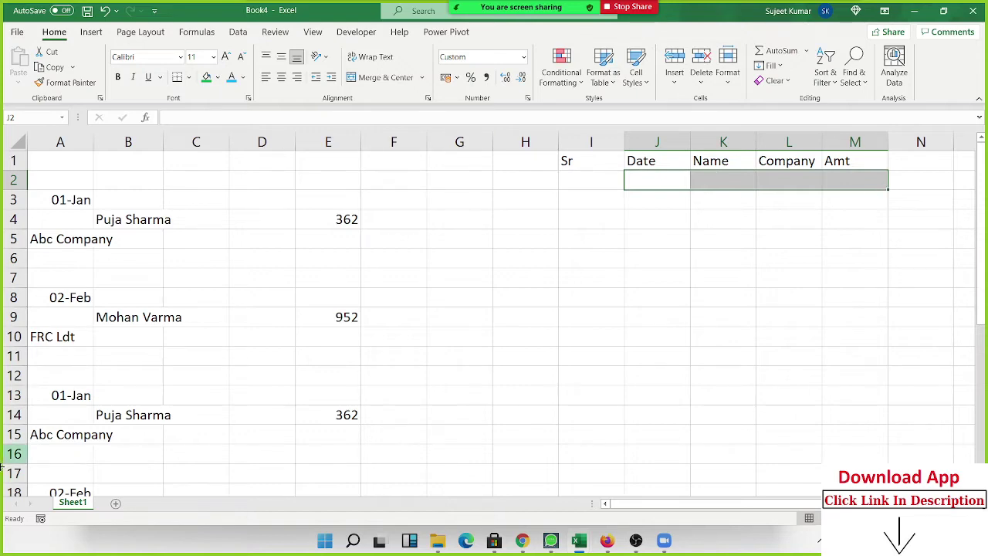
Examine how the first record's date, name, amount and company are laid out across rows 3 to 5
scroll(4, 315, "down", 1)
scroll(3, 314, "up", 1)
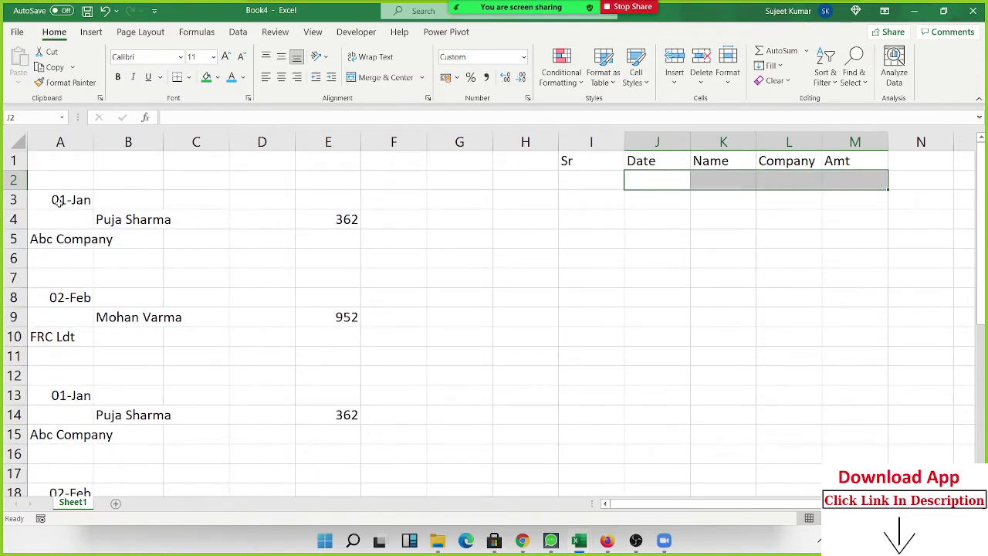
left_click(59, 203)
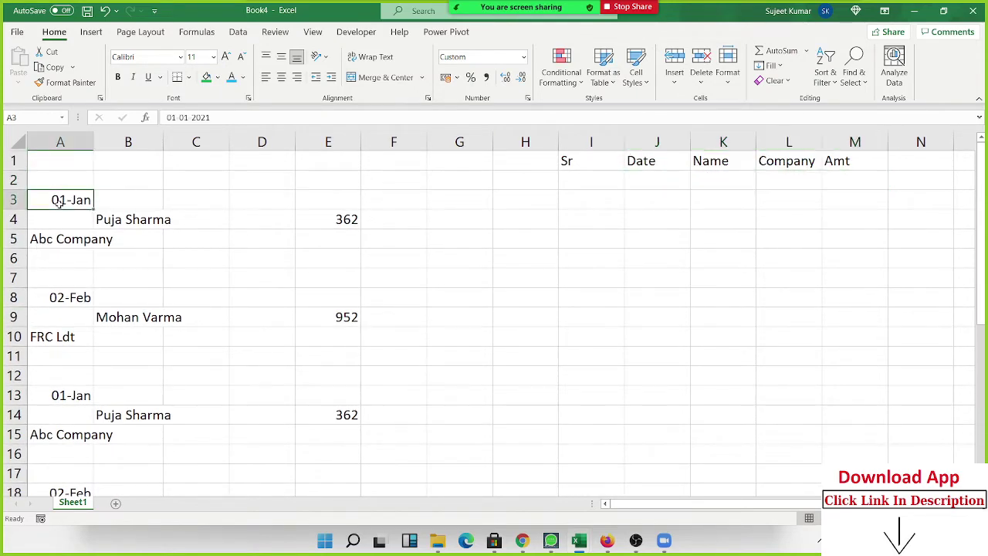
left_click(100, 220)
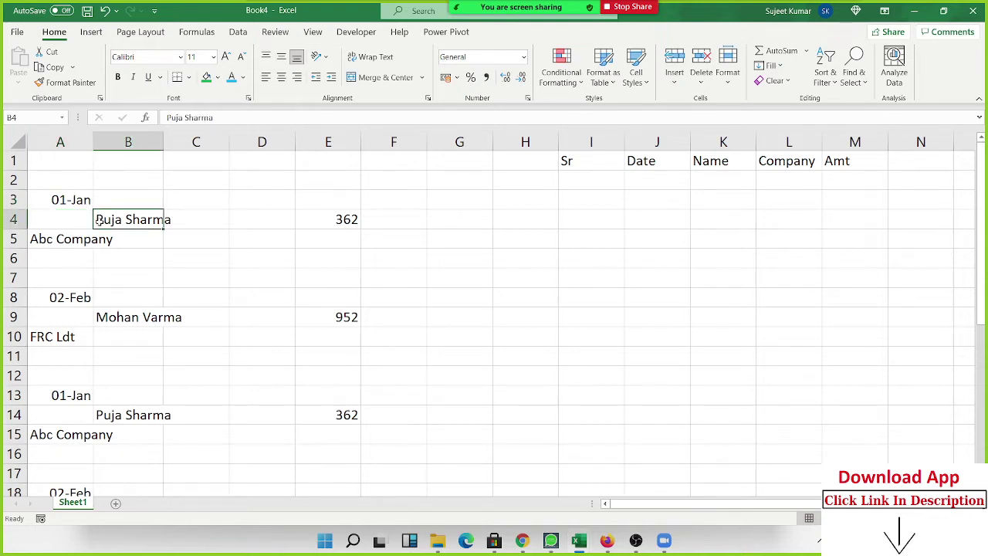
key("Right")
key("Right")
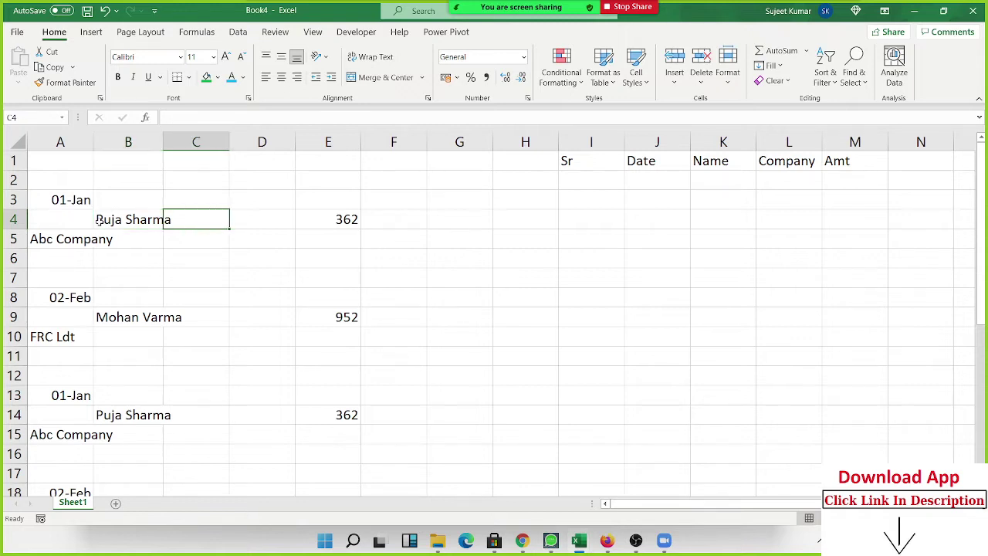
key("Right")
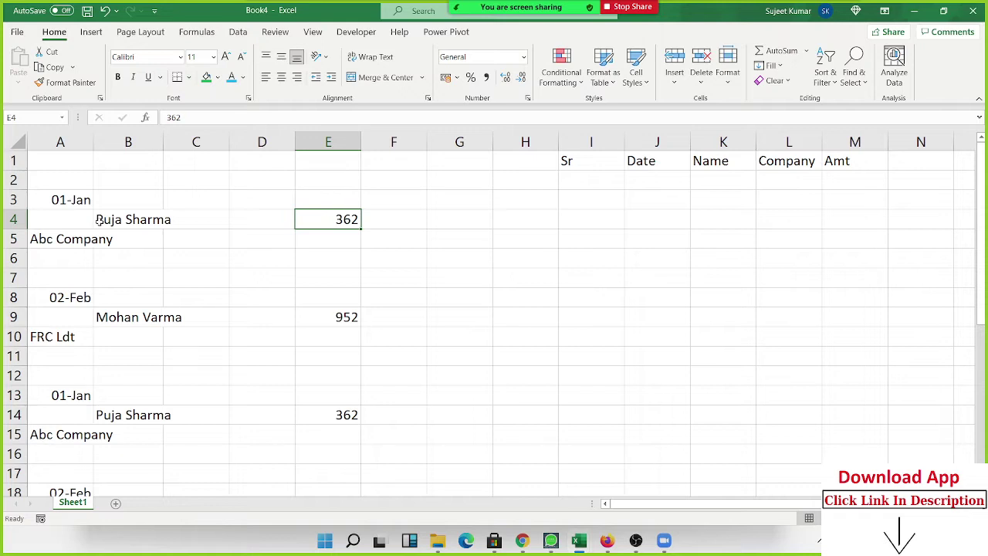
left_click(98, 220)
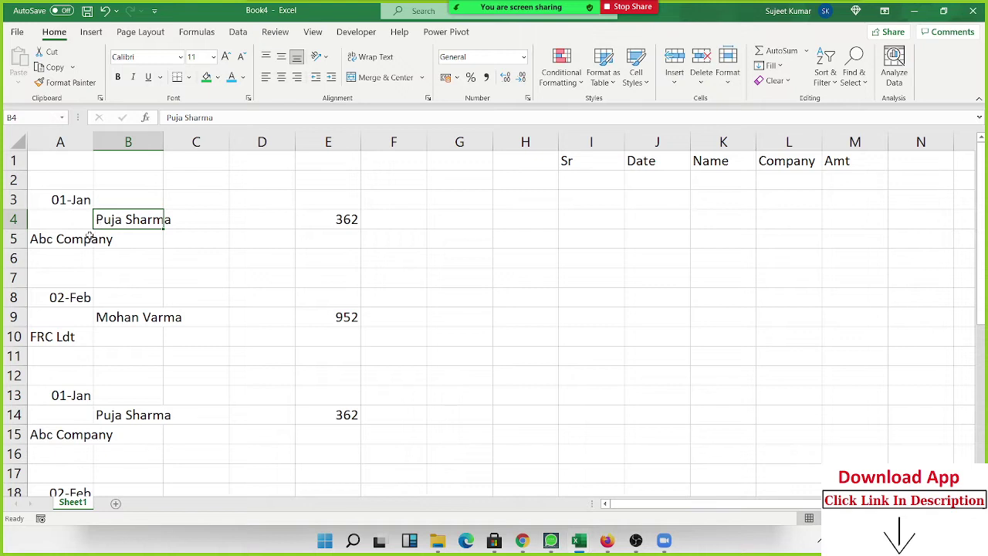
left_click(90, 236)
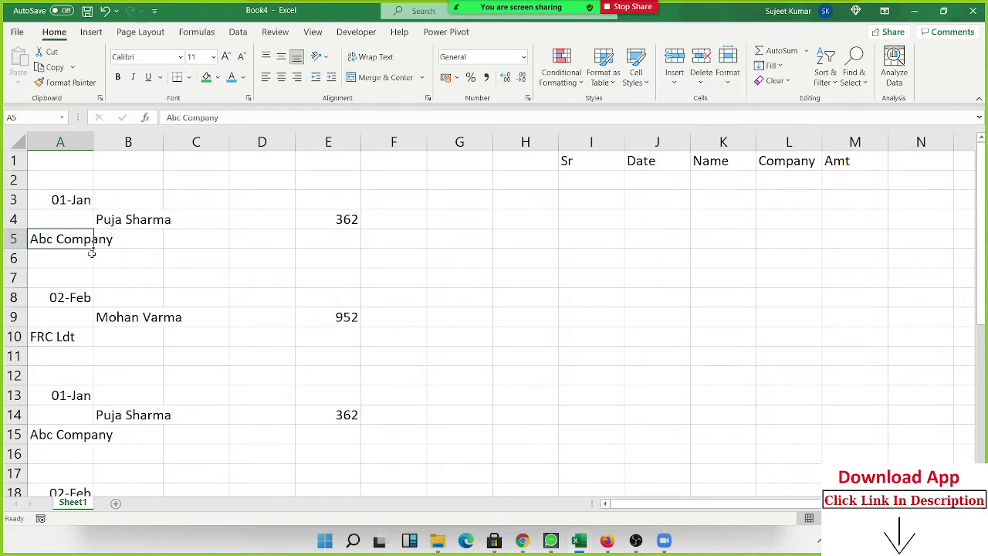
View the Zoom meeting's participants list and close it again
left_click(449, 14)
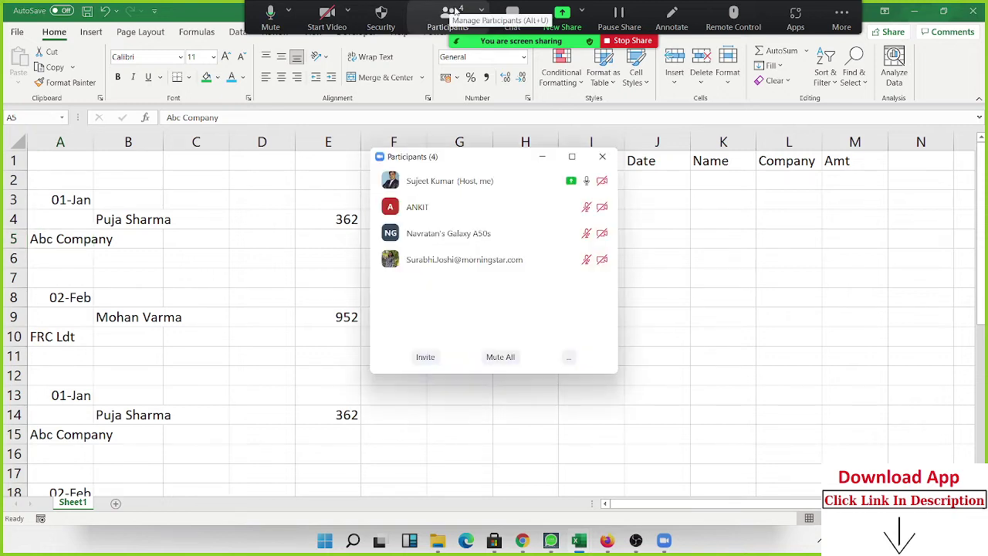
left_click(610, 157)
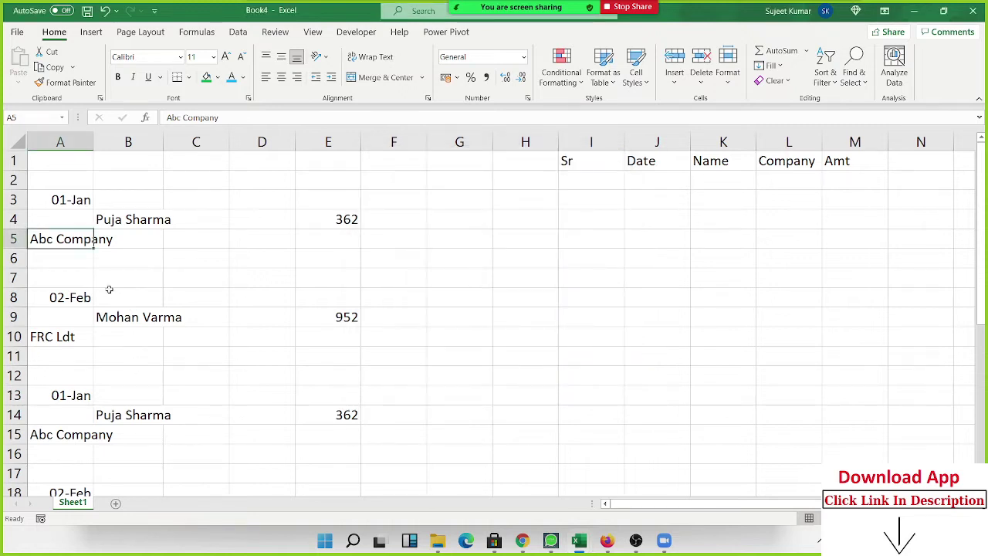
Insert a blank column before column A
left_click(109, 282)
left_click(68, 147)
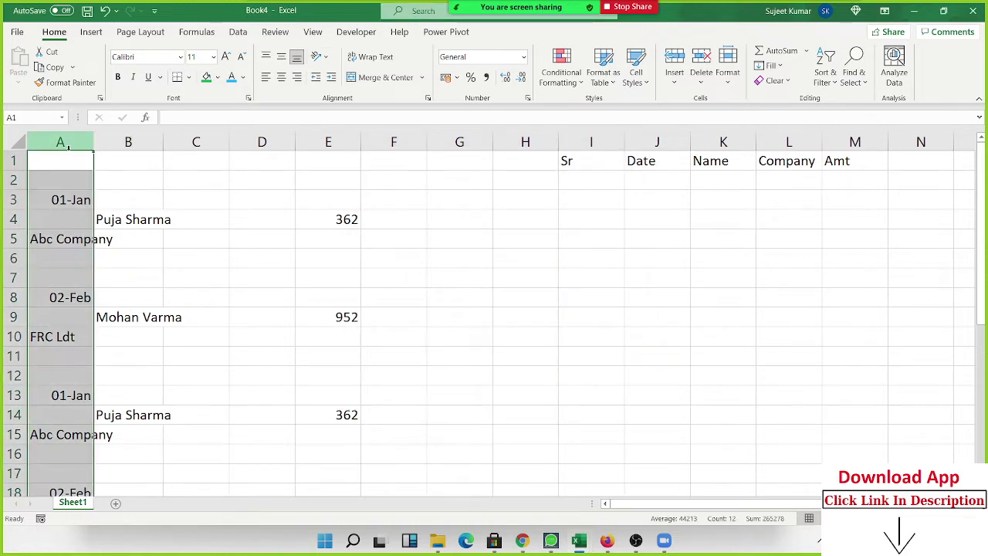
key("ctrl+plus")
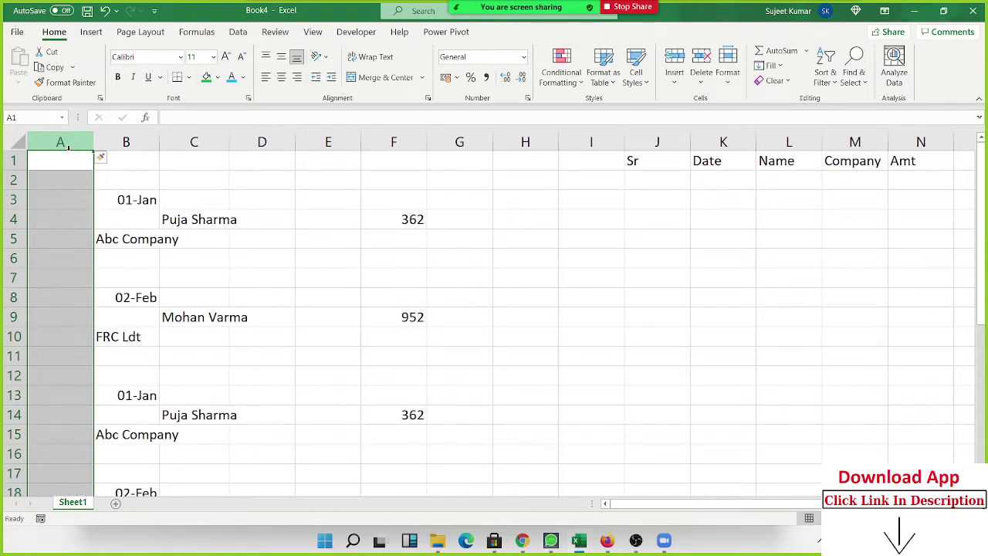
left_click(76, 197)
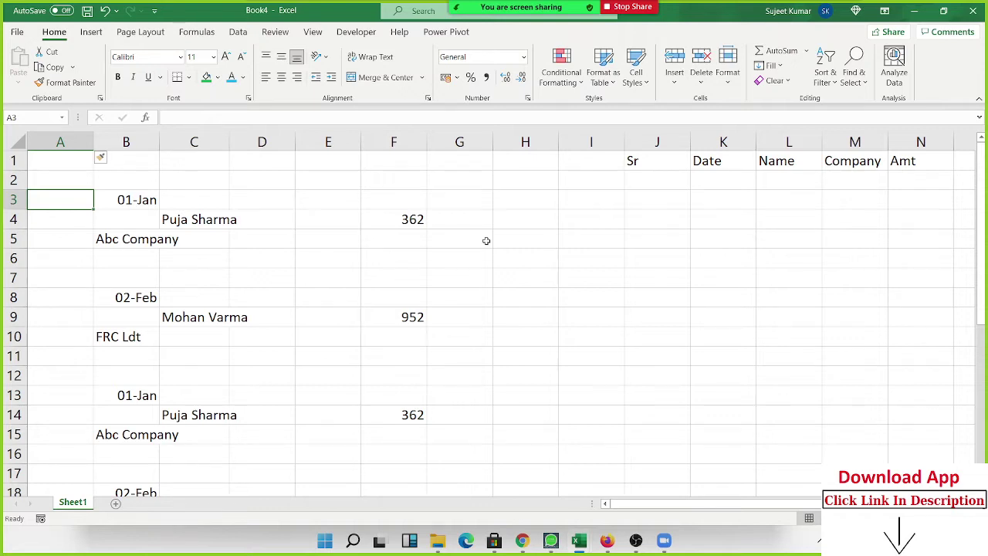
type("=id")
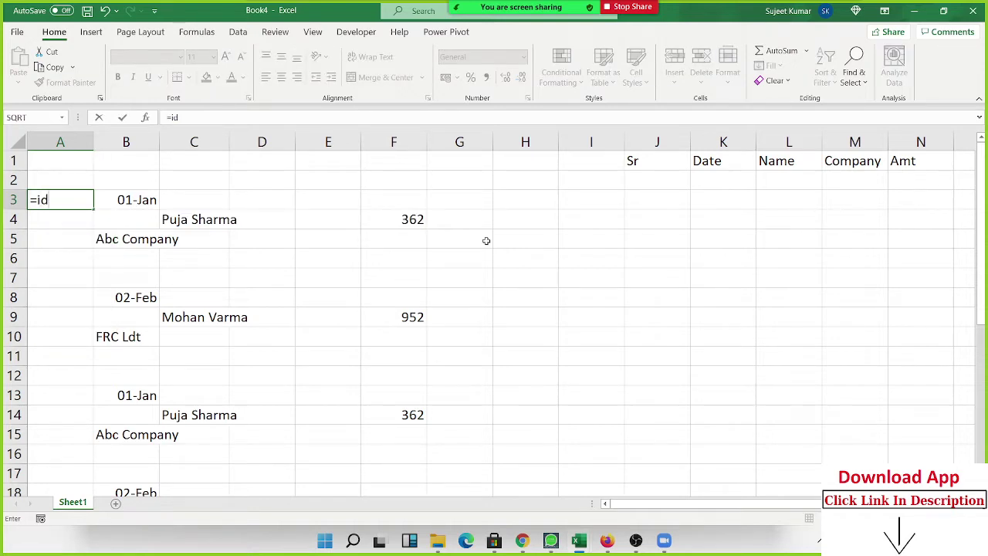
key("BackSpace")
type("s")
key("Tab")
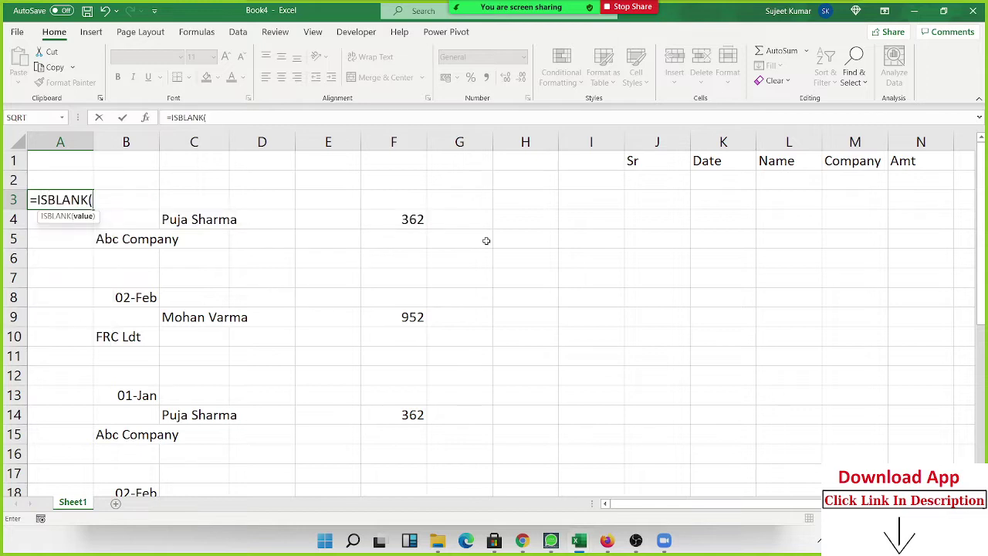
key("Right")
key("BackSpace")
key("BackSpace")
key("BackSpace")
key("BackSpace")
key("BackSpace")
key("BackSpace")
key("BackSpace")
key("BackSpace")
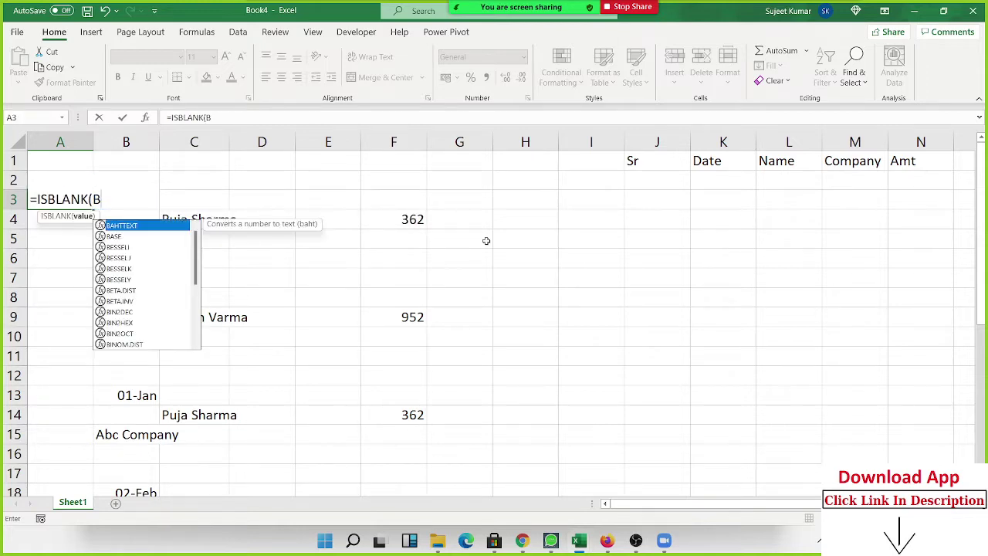
type("da")
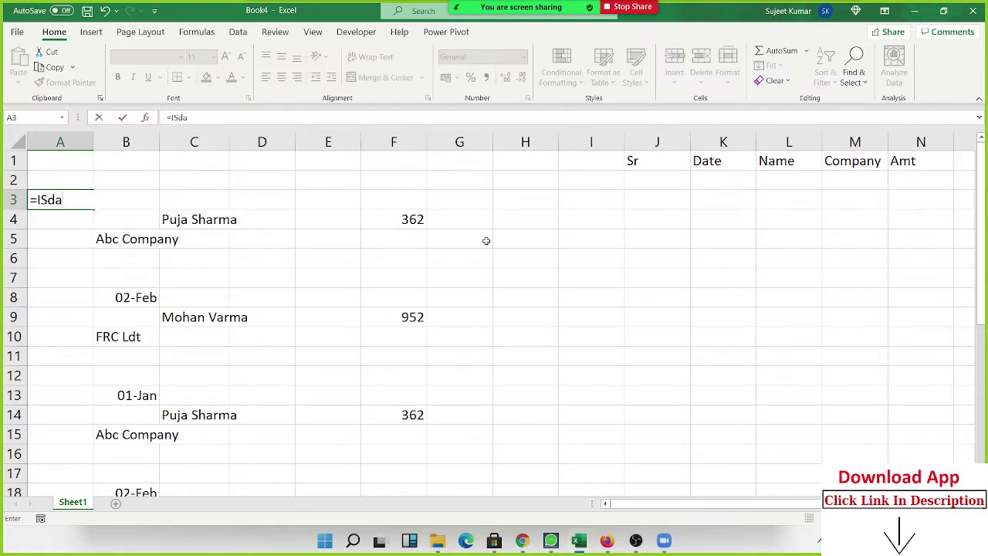
key("BackSpace")
key("BackSpace")
key("BackSpace")
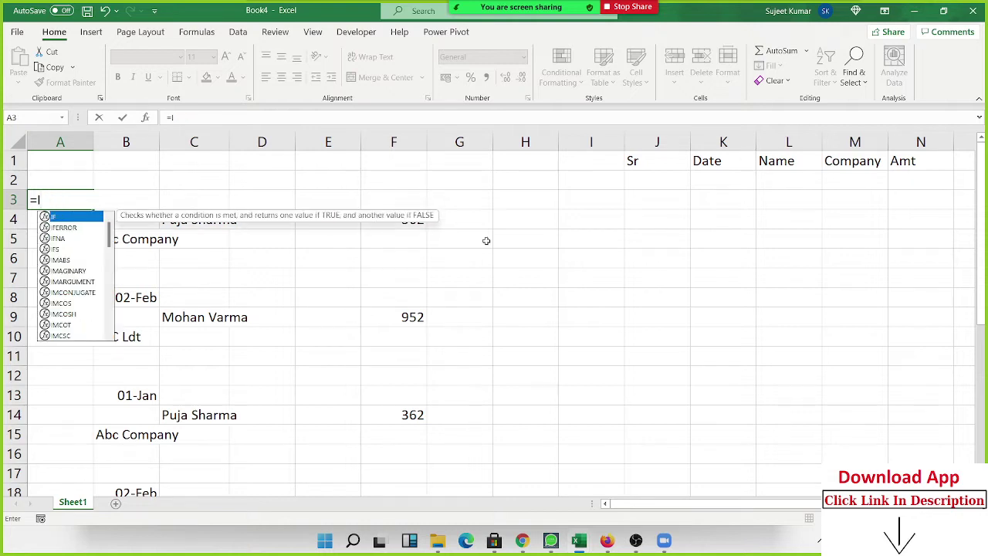
Enter =ISNUMBER(B3) in cell A3 and copy it down to A4
type("s")
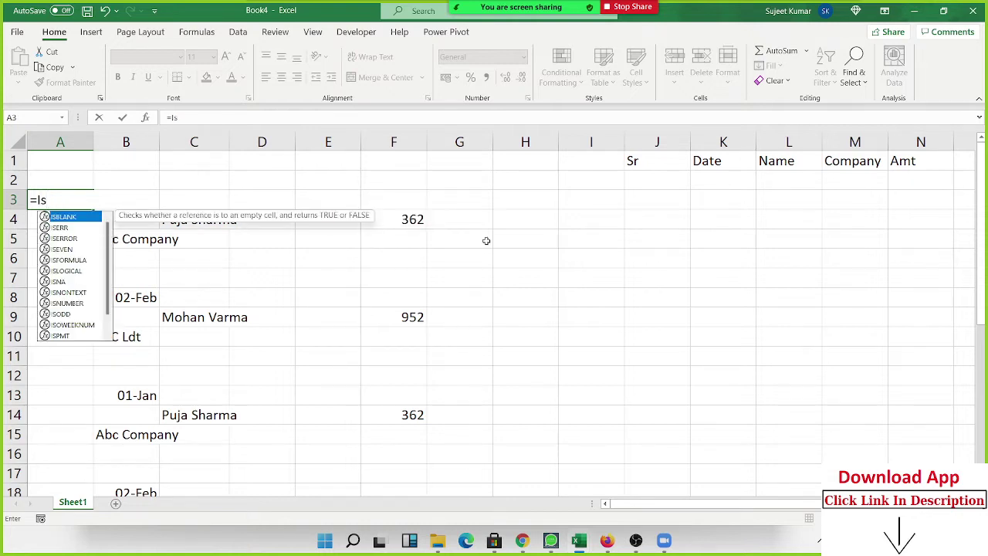
type("nu")
key("Tab")
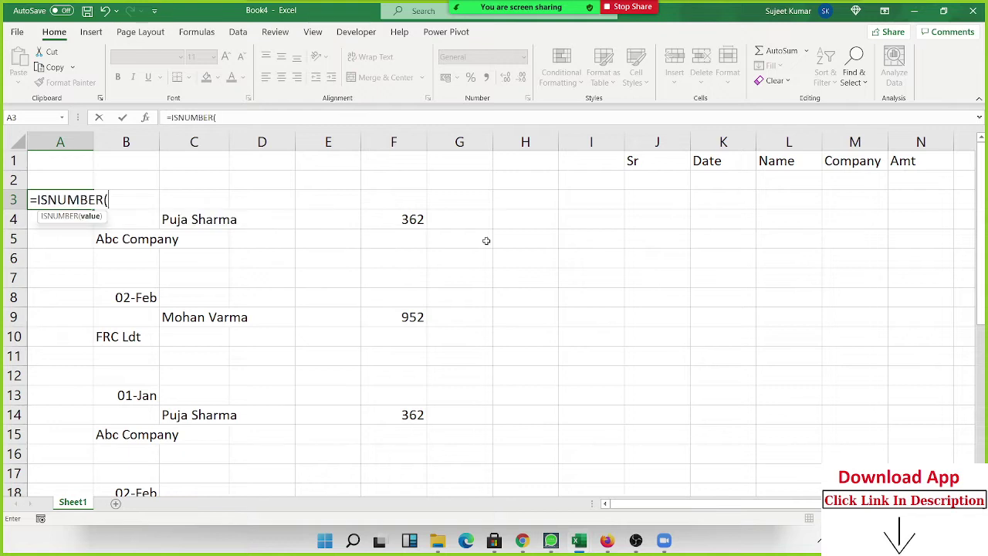
key("Right")
key("Return")
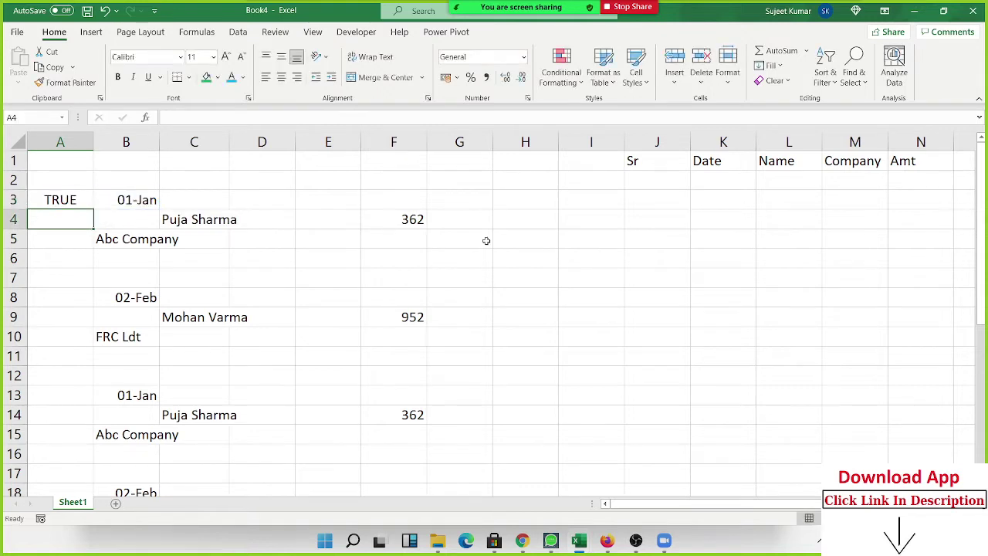
key("Up")
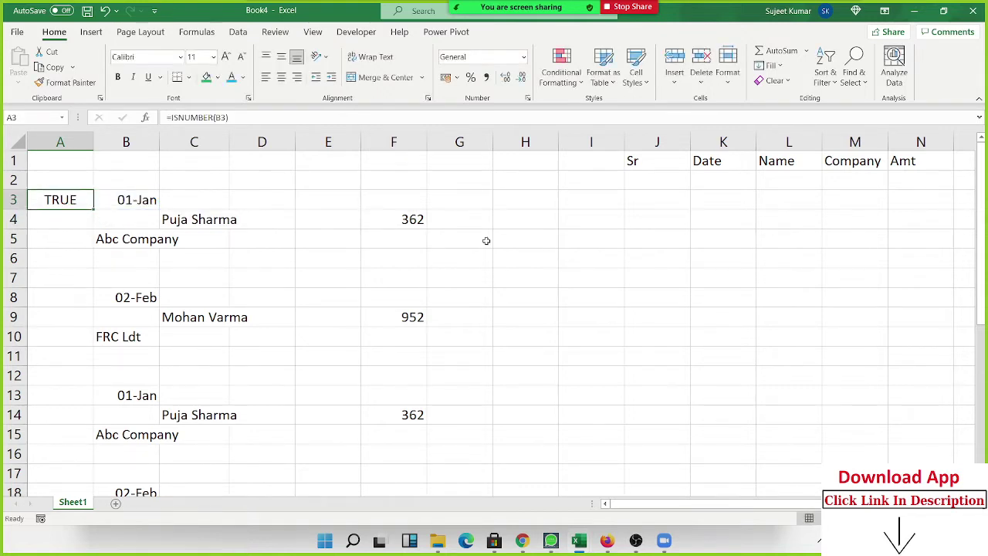
key("shift+Down")
key("ctrl+d")
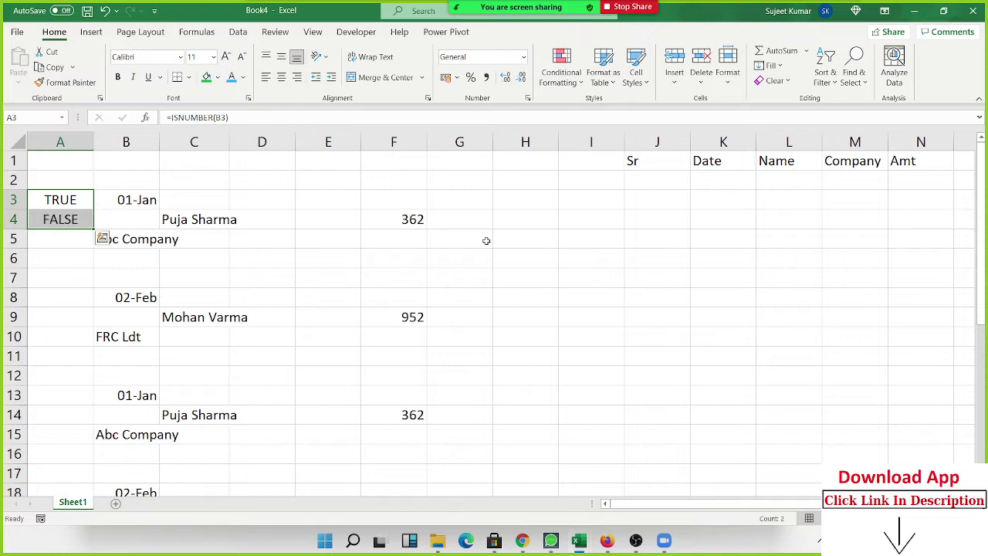
Clear the ISNUMBER test formulas from cells A4 and A3
key("Down")
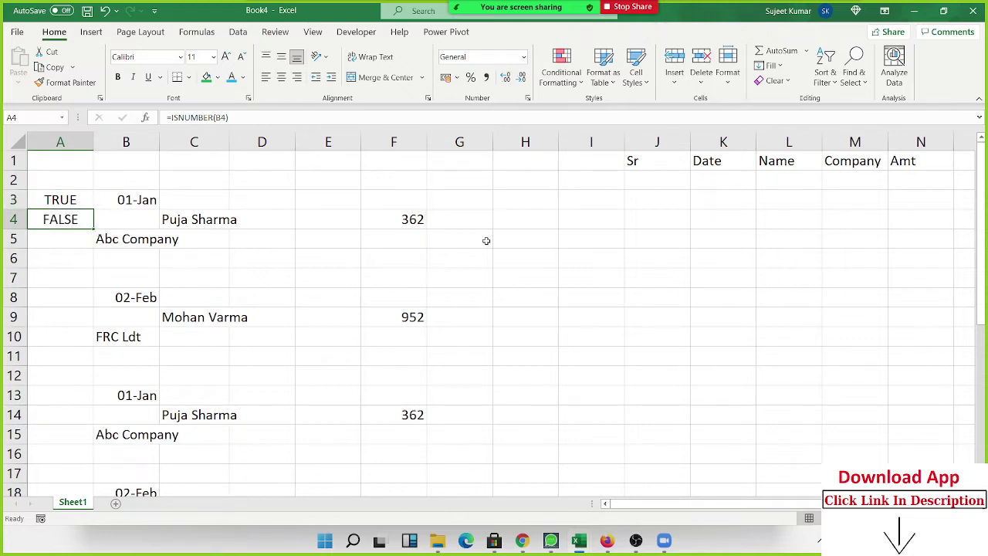
key("Delete")
key("Up")
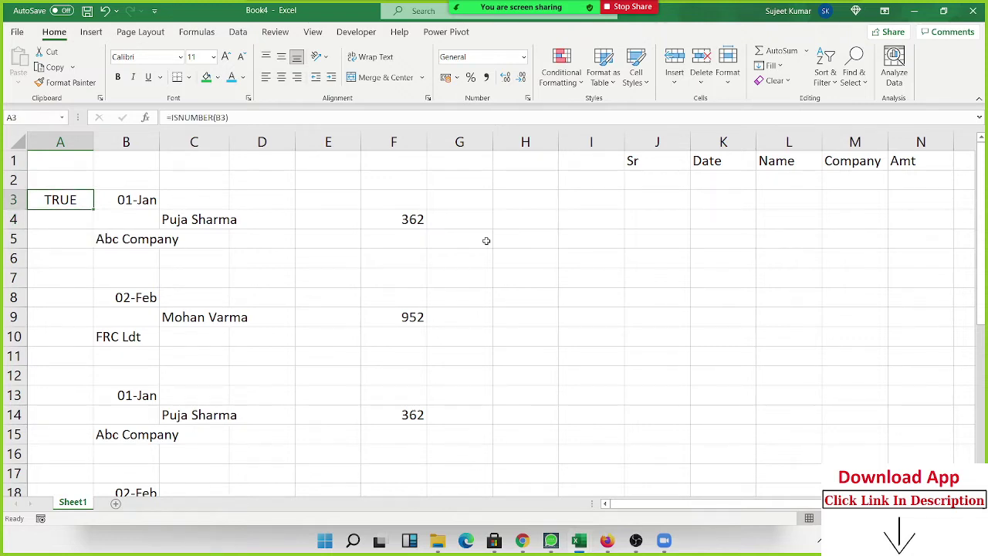
key("Delete")
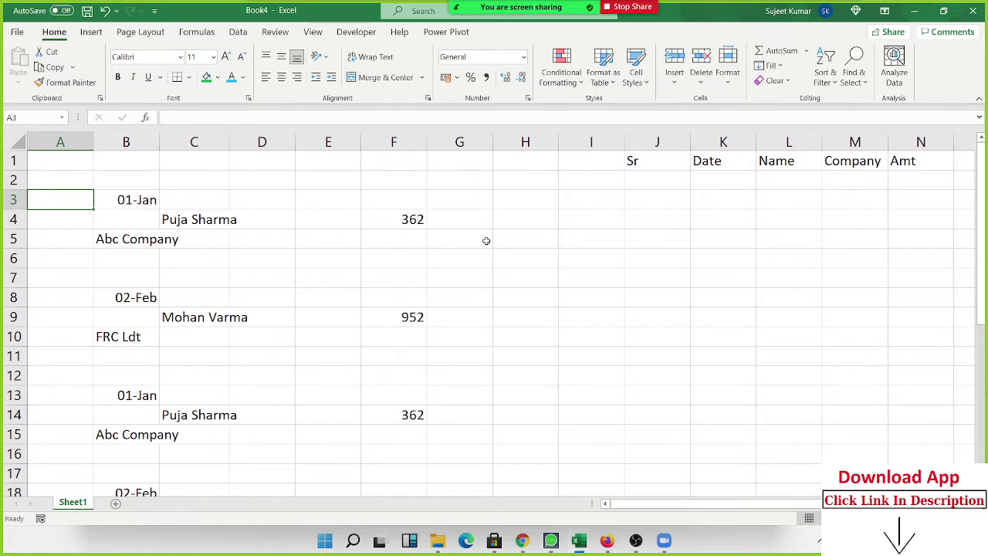
Enter =YEAR(B3) in cell A3 to extract the year of the first record's date
key("Right")
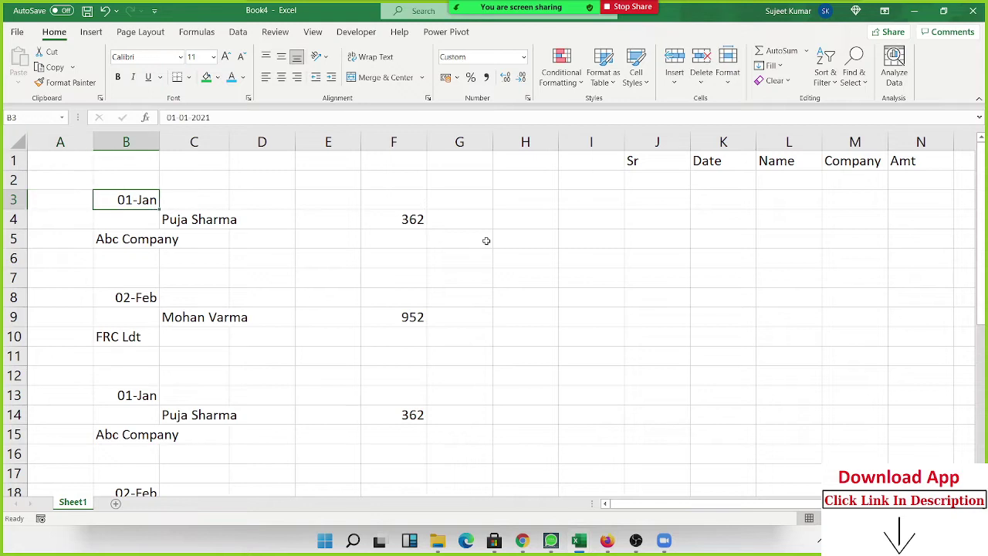
key("Left")
key("Right")
key("Left")
type("=yea")
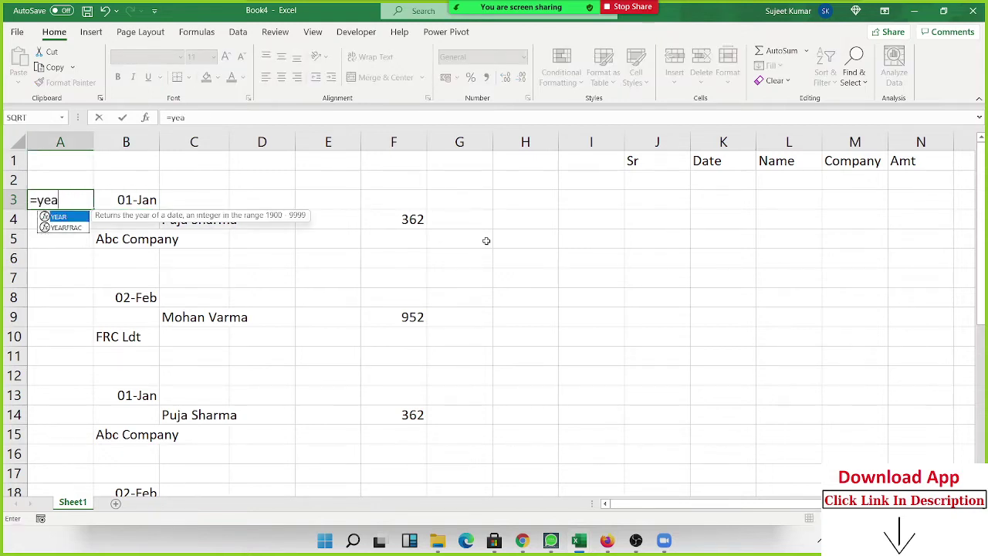
key("Tab")
key("Right")
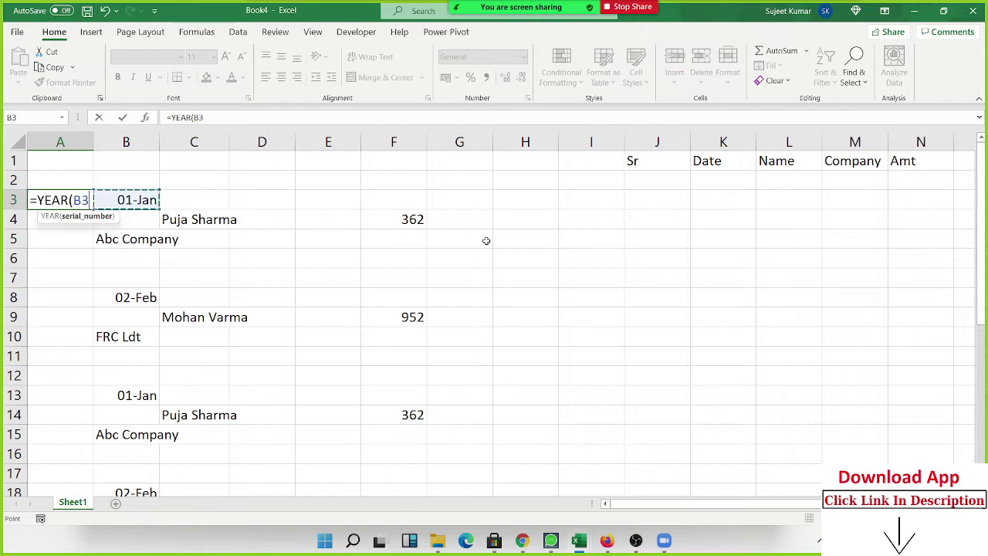
key("Return")
key("Up")
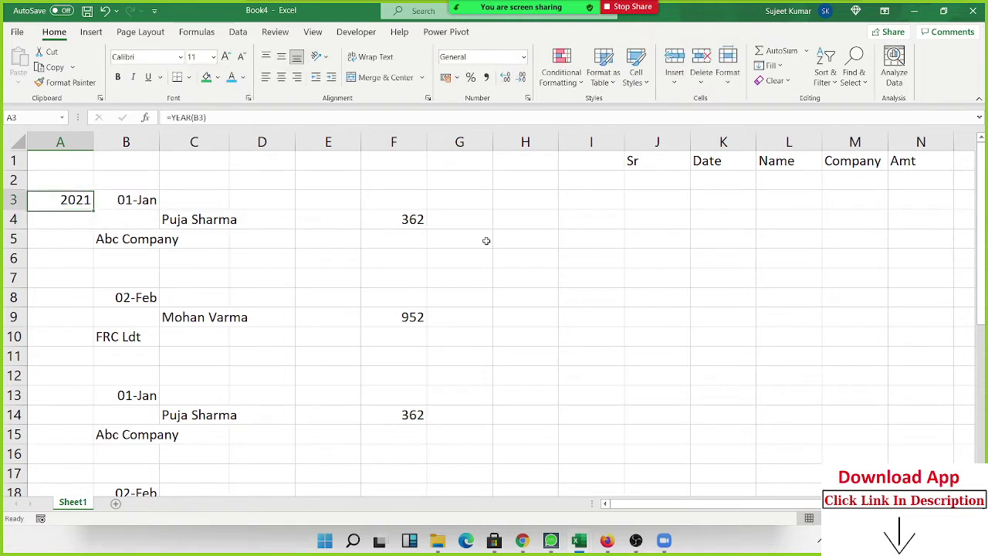
Enter the test number 55 in cell B7, above the second record's date
key("Down")
key("Right")
key("Down")
key("Down")
key("Down")
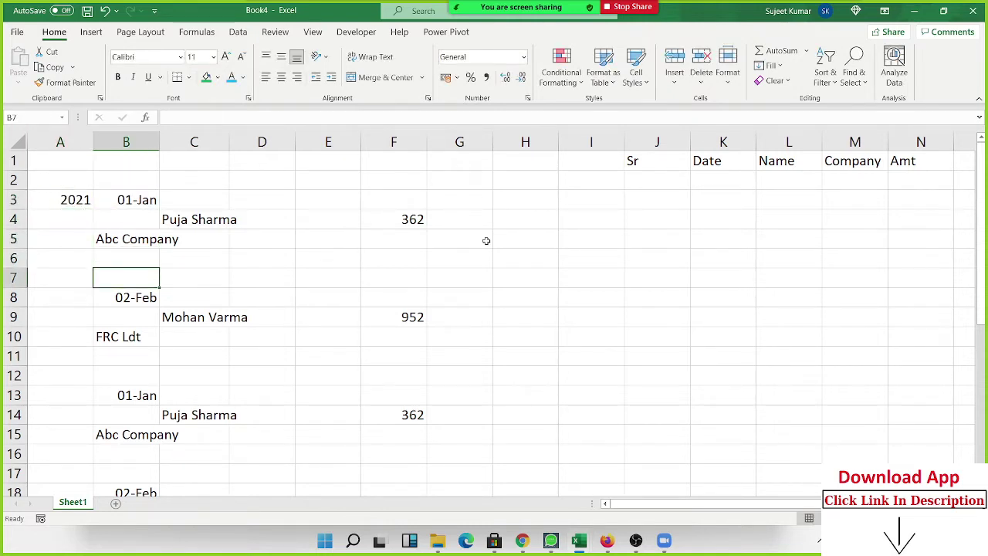
type("55")
key("Return")
Enter the test text sads25 in cell B17, above the fourth record's date
key("Down")
key("Down")
key("Down")
key("Down")
key("Down")
key("Down")
key("Down")
key("Down")
key("Down")
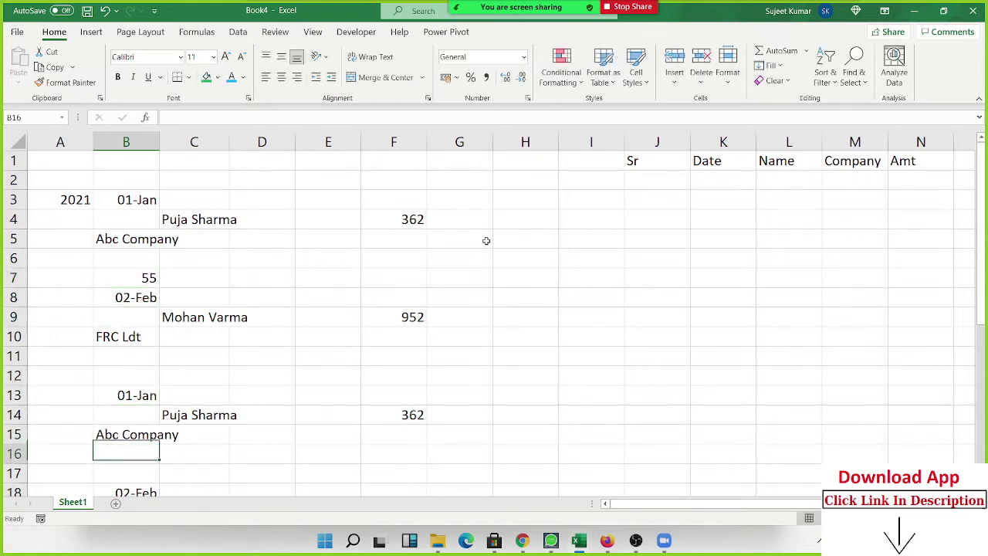
type("sads25")
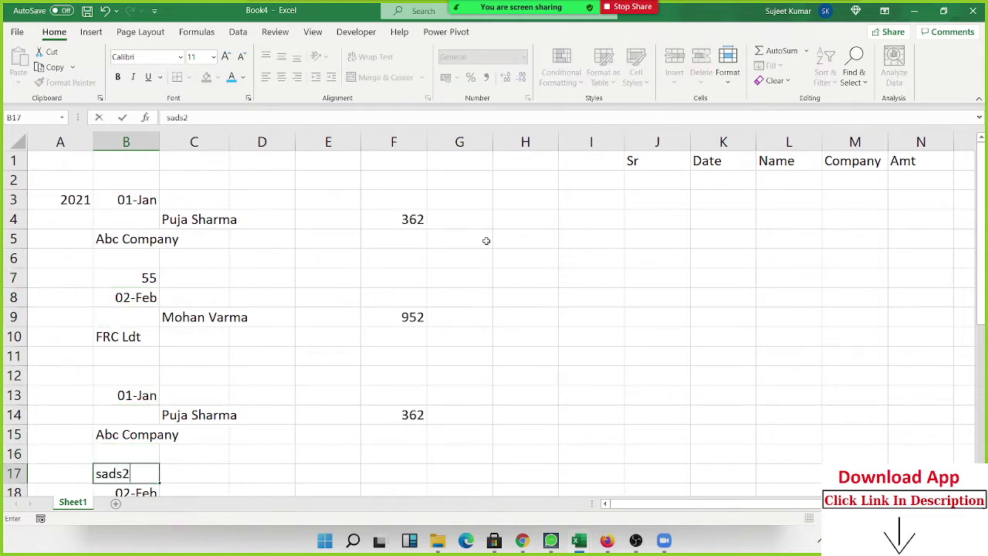
key("Up")
Wrap the YEAR formula in cell A3 in an IF function that tests whether the year equals 2021
key("Up")
key("Up")
key("Up")
key("Up")
key("Up")
key("Up")
key("Up")
key("Up")
key("Up")
key("Up")
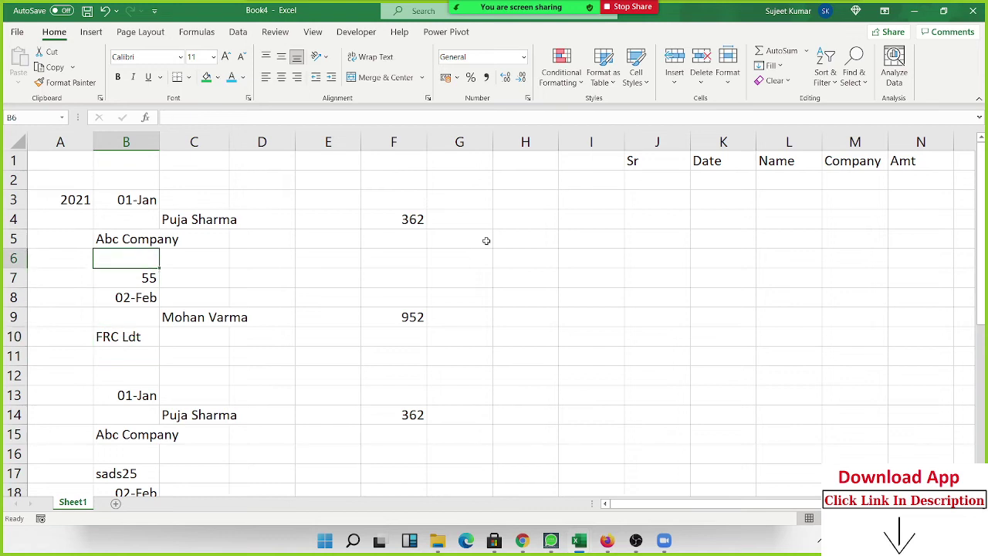
key("Left")
key("Up")
key("Up")
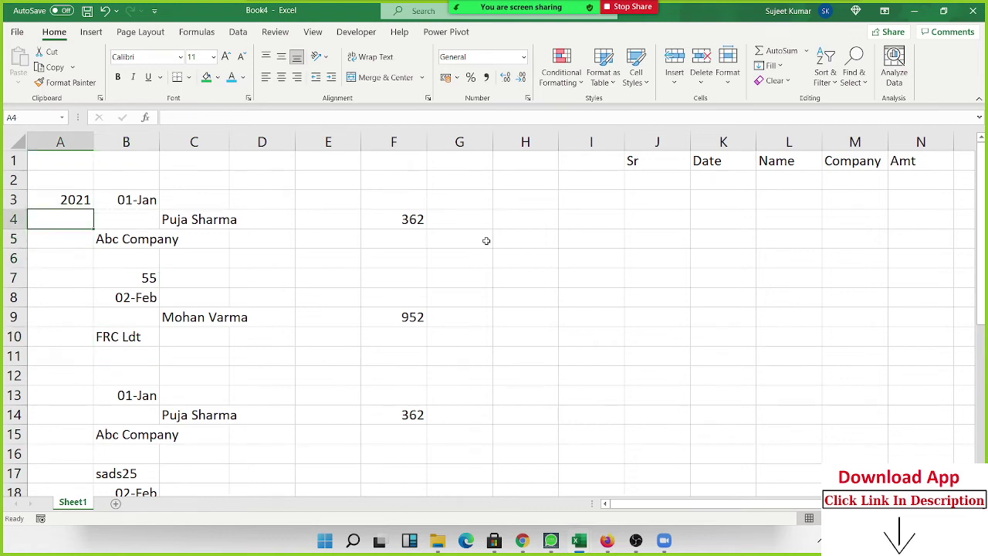
key("Up")
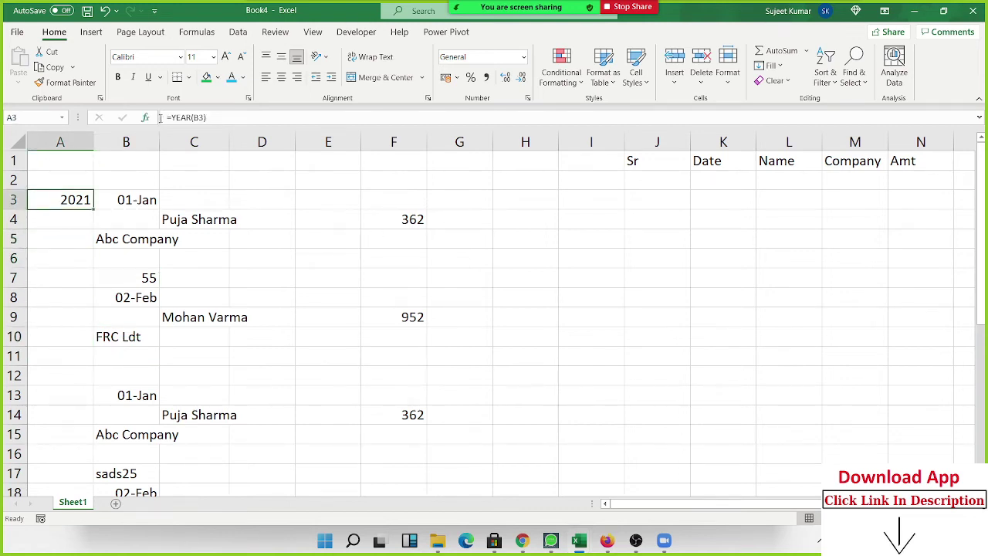
left_click(168, 117)
type("IF(")
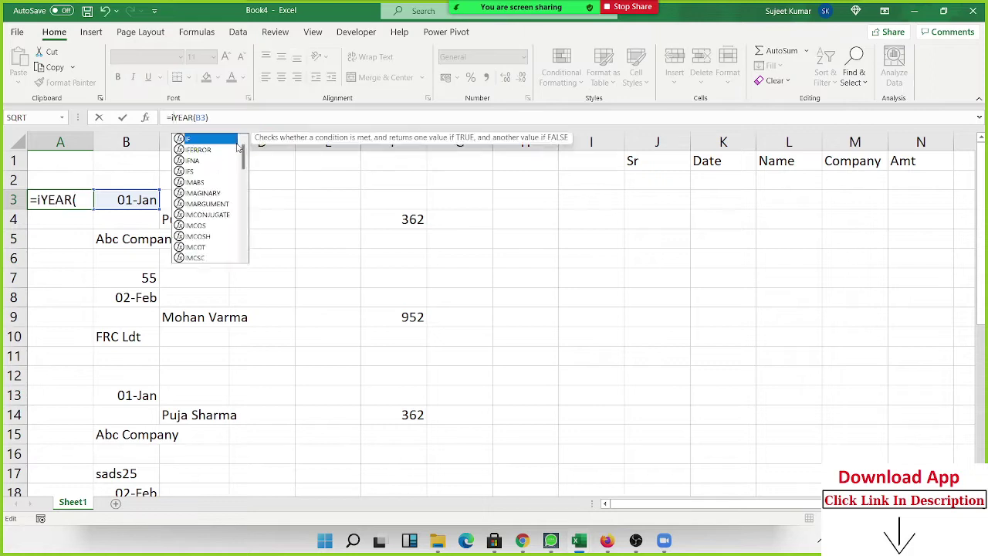
left_click(246, 122)
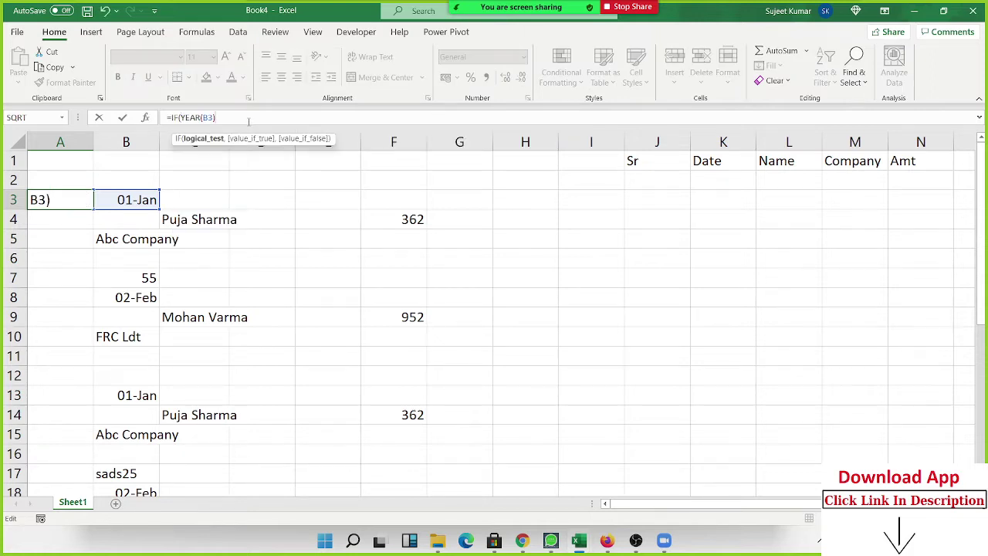
type("=2021,")
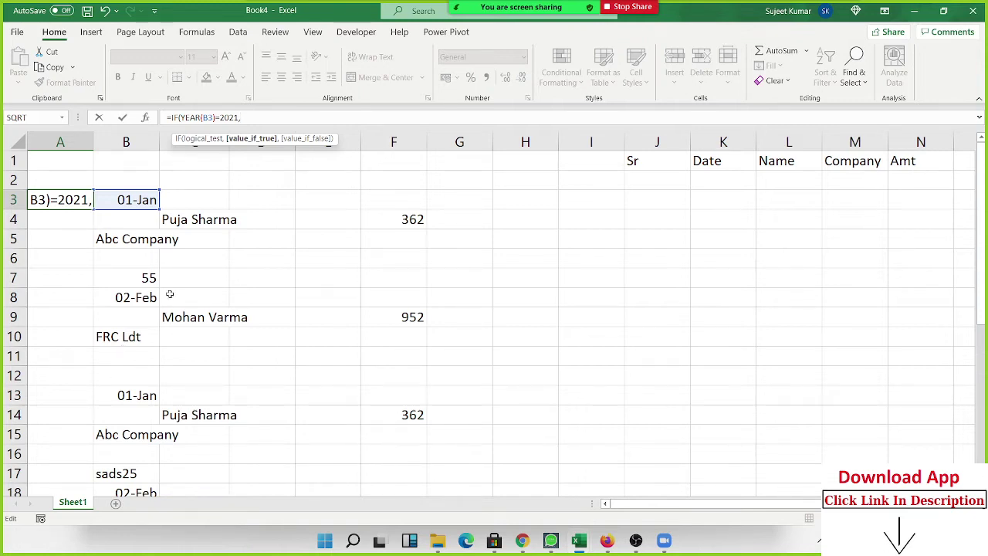
Complete the IF formula in A3 with A2+1 as the true result and an empty string "" as the false result
left_click(62, 183)
type("+")
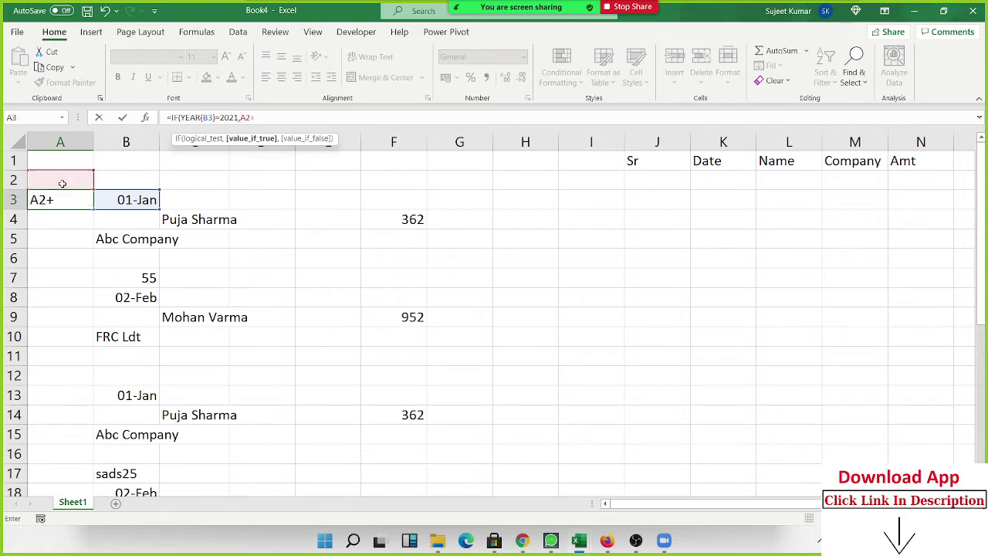
type("1,\"\"")
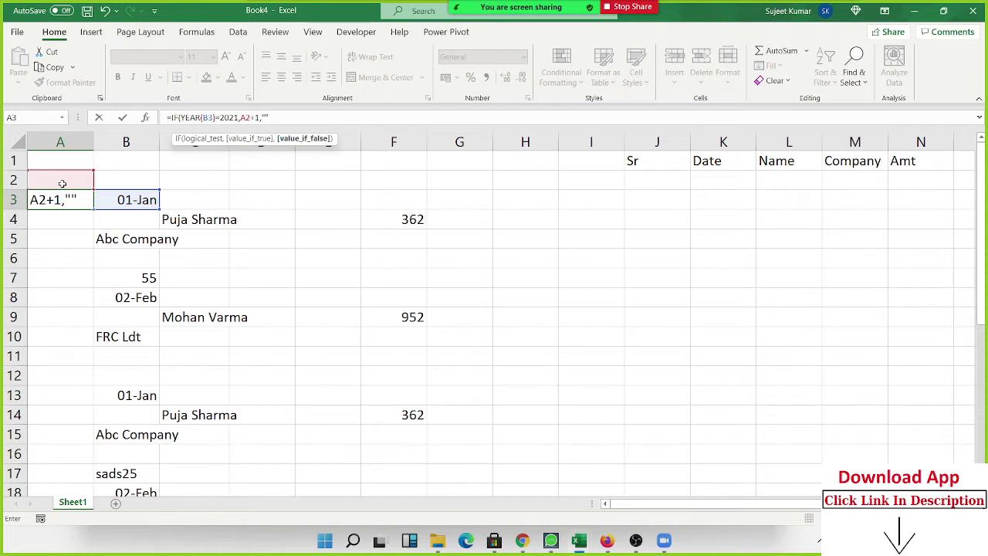
key("Return")
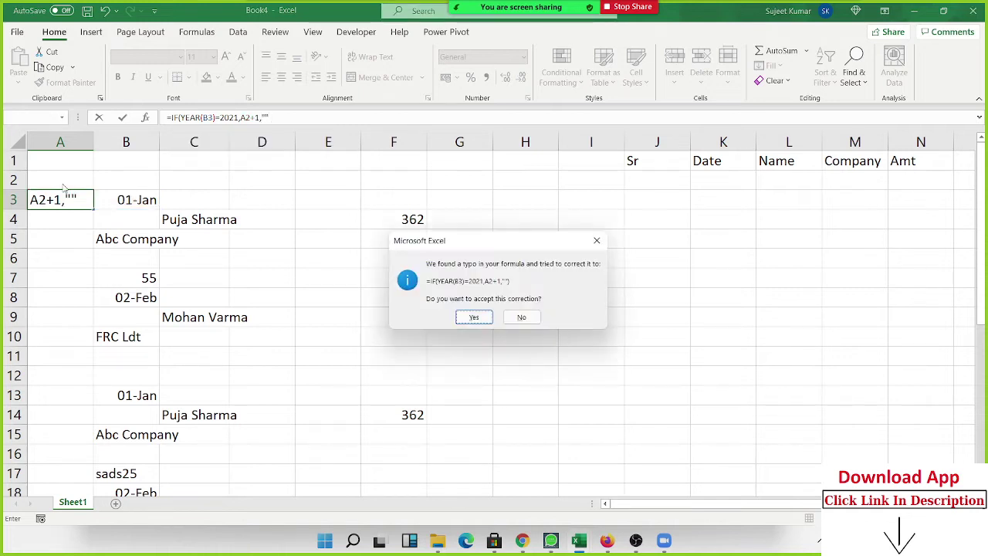
key("Return")
key("Up")
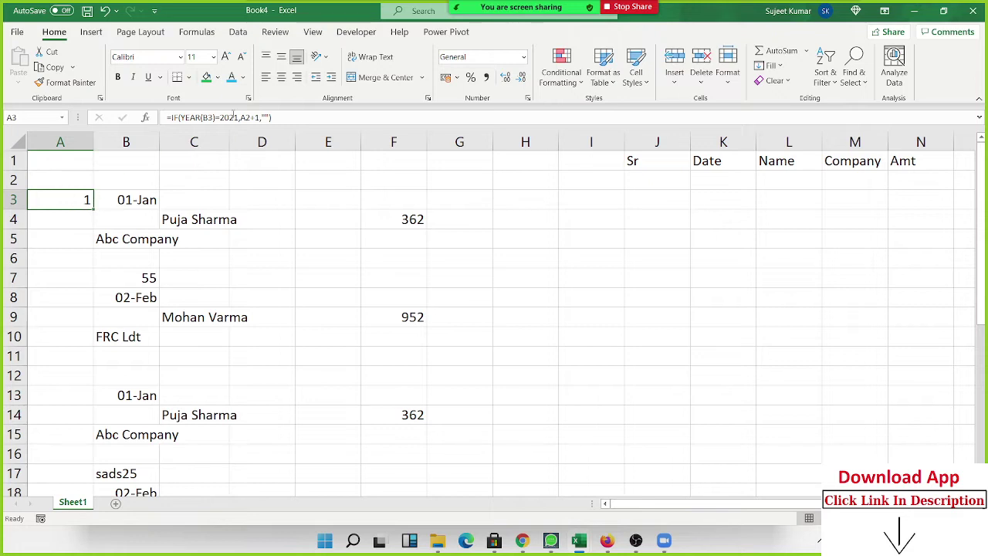
Remove the A2 reference from the true result of the IF formula in cell A3
double_click(79, 199)
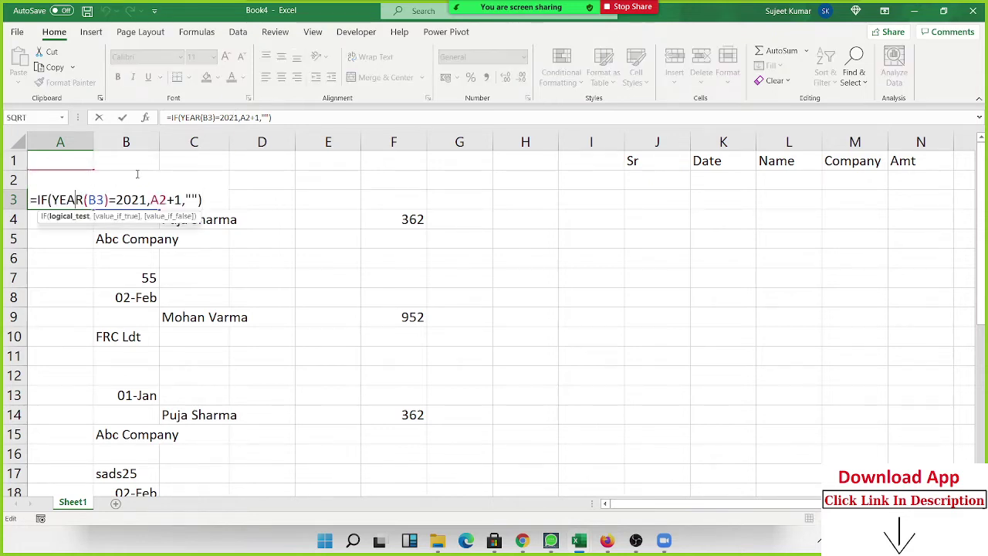
left_click(250, 118)
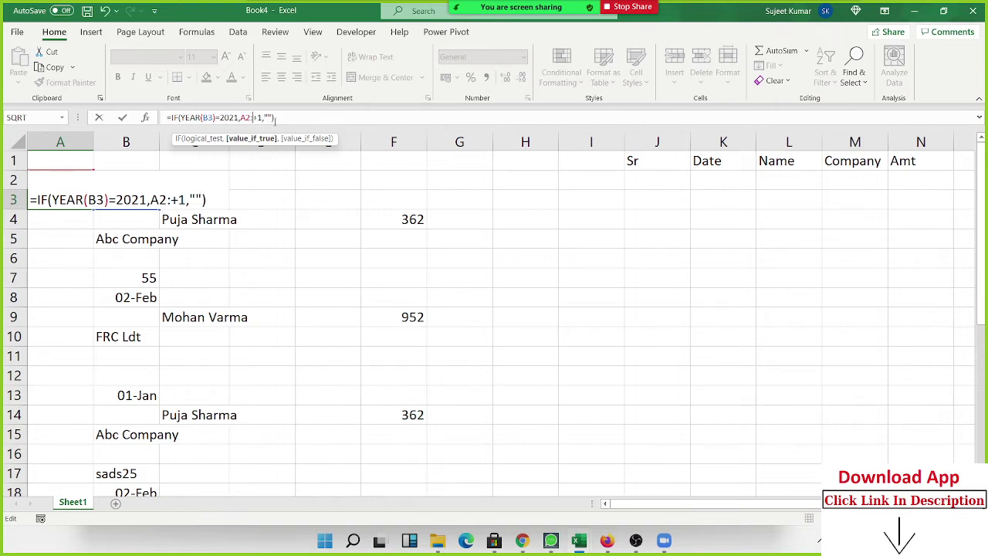
key("BackSpace")
key("BackSpace")
type("sum")
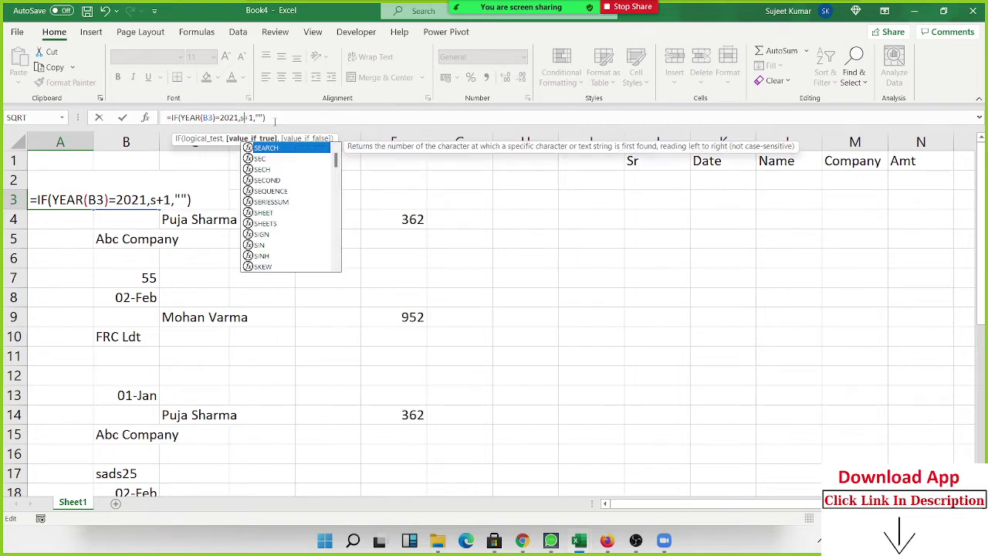
key("BackSpace")
key("BackSpace")
key("BackSpace")
Insert MAX(A2:A2) before the +1 in the true result of the A3 formula
type("m")
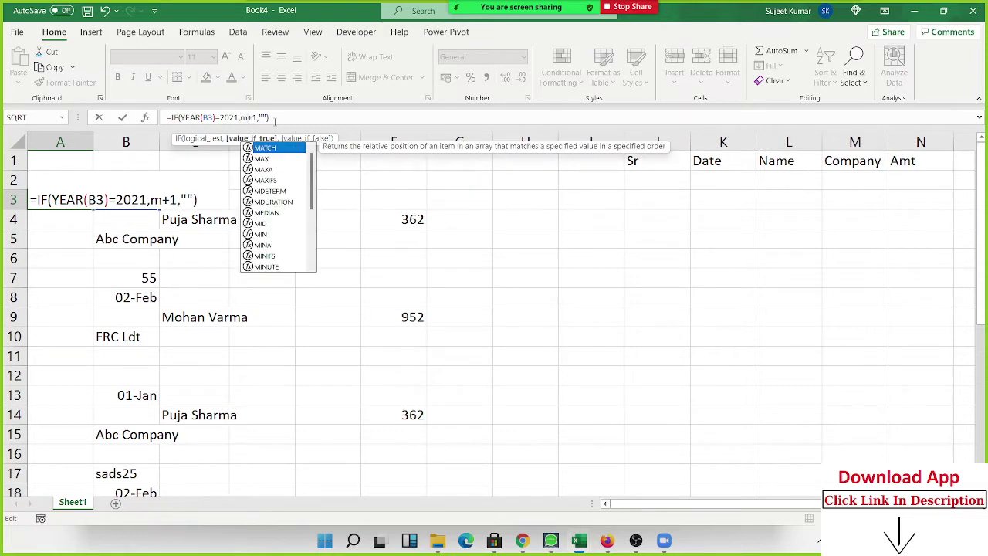
type("a")
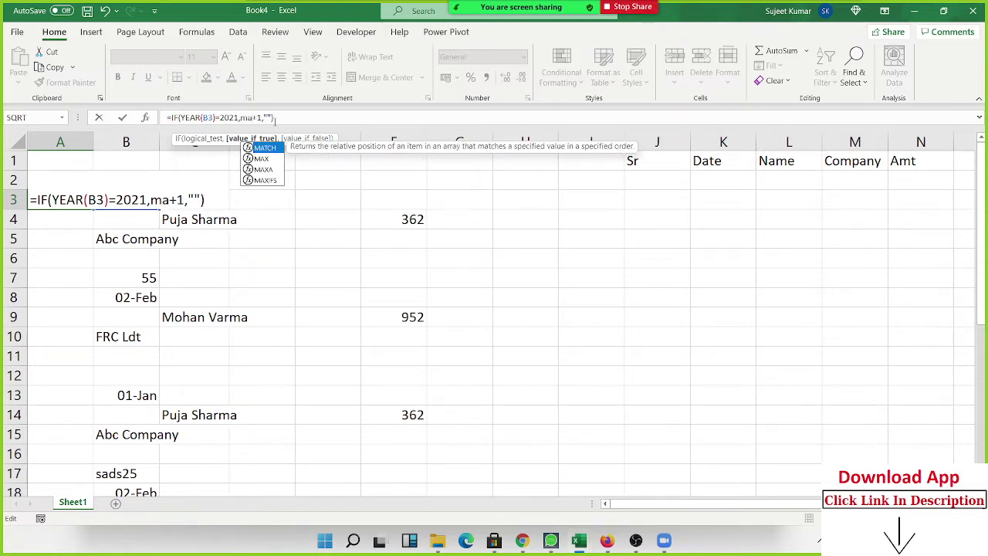
key("Down")
key("Tab")
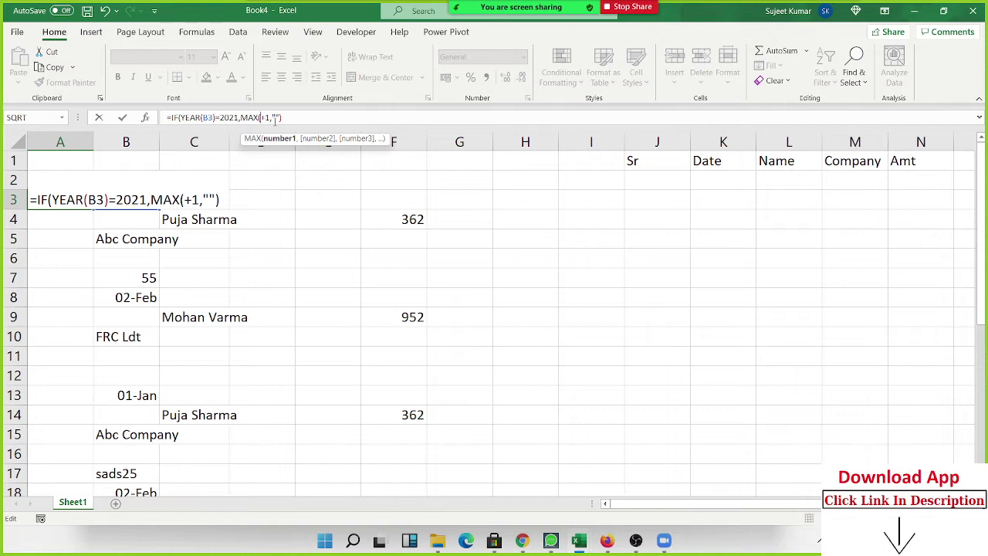
type("a2:")
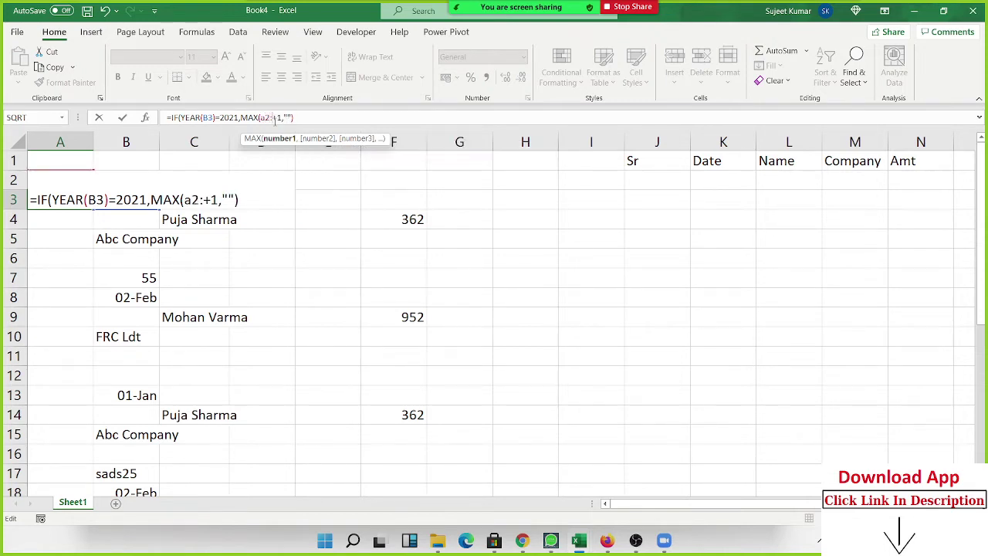
type("a2)")
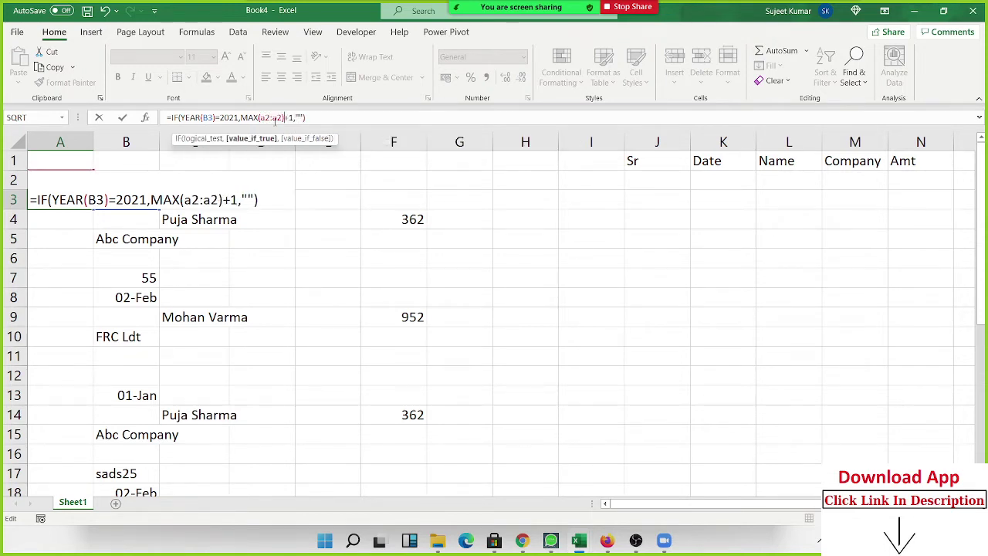
mouse_move(604, 542)
key("Return")
Make the first reference of the MAX range in A3 absolute so the range reads $A$2:A2
left_click(60, 199)
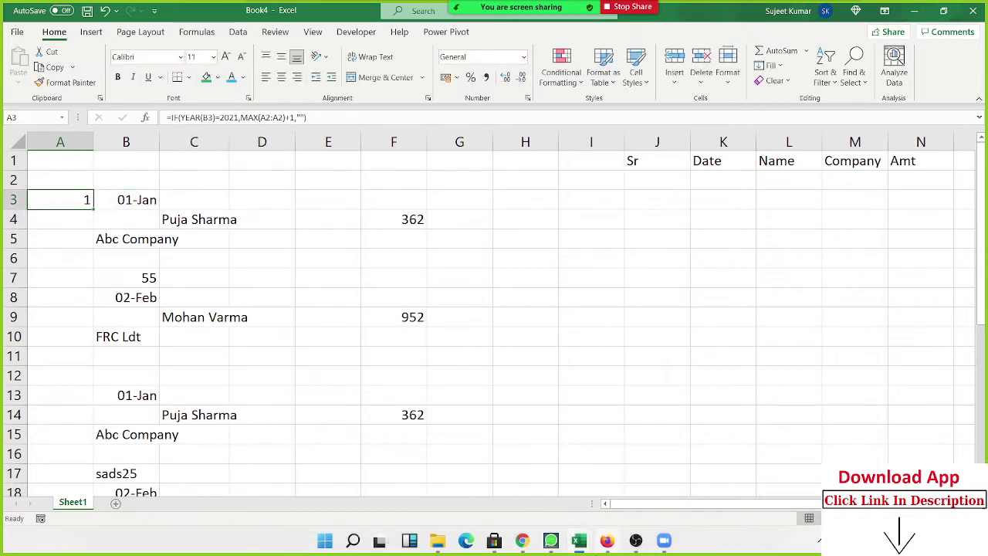
key("F2")
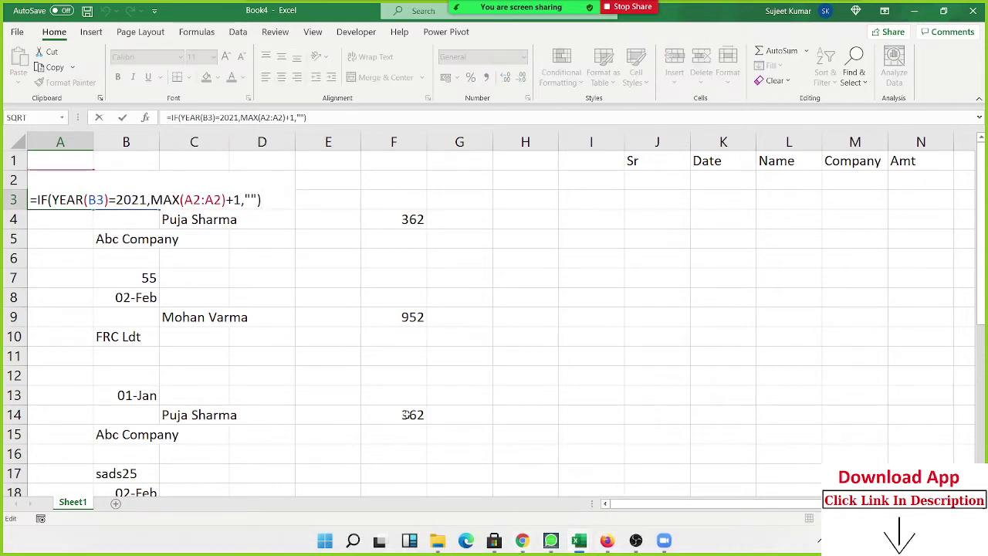
key("Left")
key("Left")
key("Left")
key("Left")
key("Left")
key("Left")
key("Left")
key("Left")
key("Left")
key("Left")
key("Left")
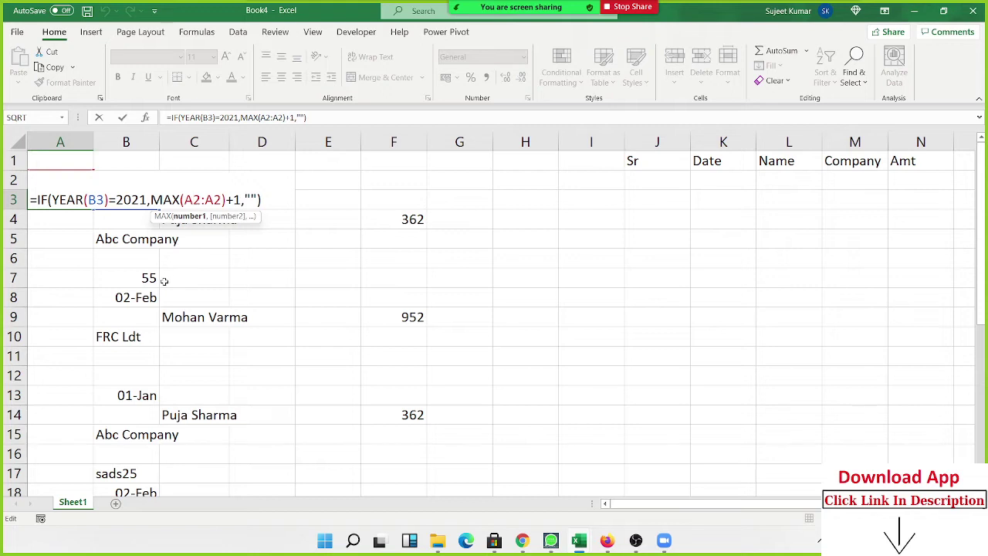
key("F4")
key("Return")
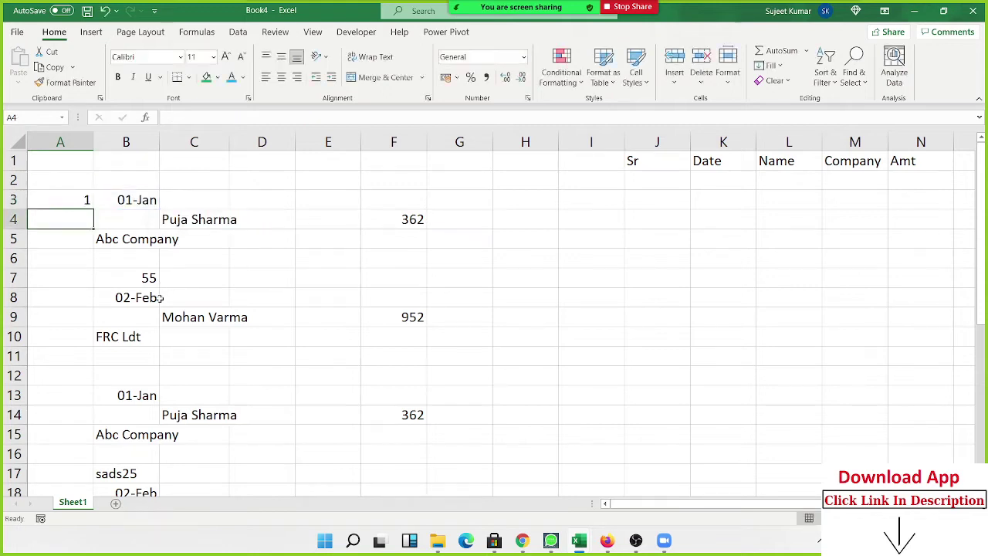
Fill the A3 formula down over the next few rows and check the copied formula in A5
key("Up")
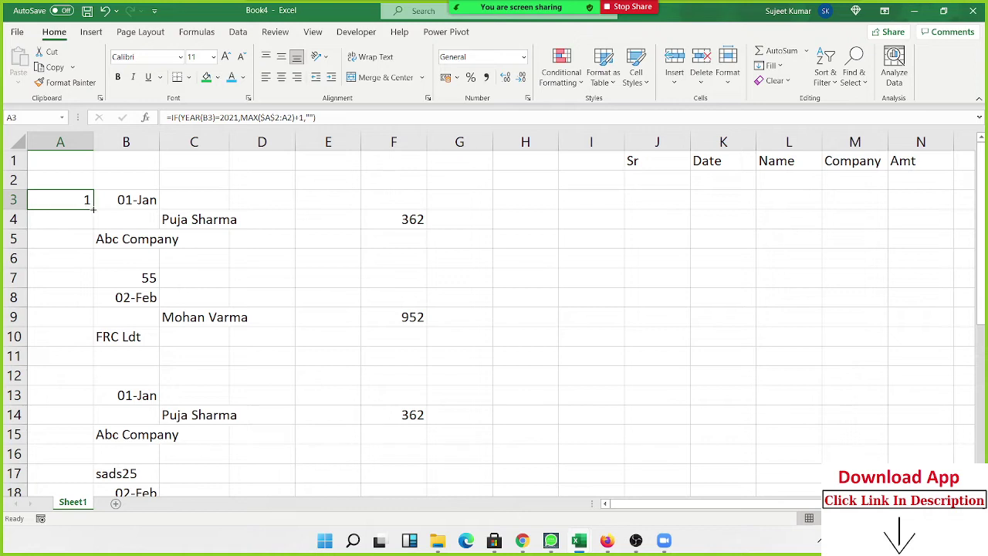
left_click_drag(94, 208, 91, 249)
left_click(81, 239)
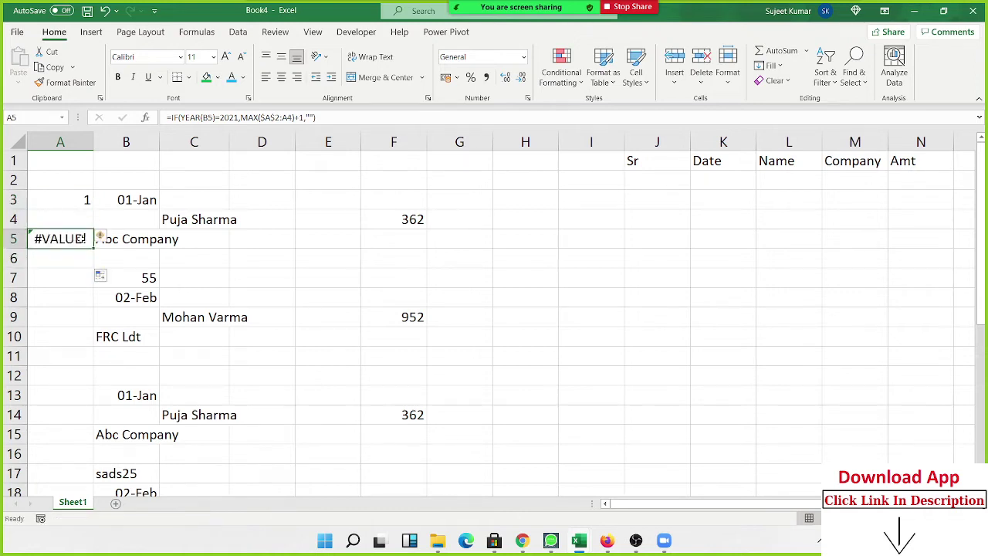
Wrap the A3 formula in IFERROR with an empty string "" as the error value
double_click(54, 199)
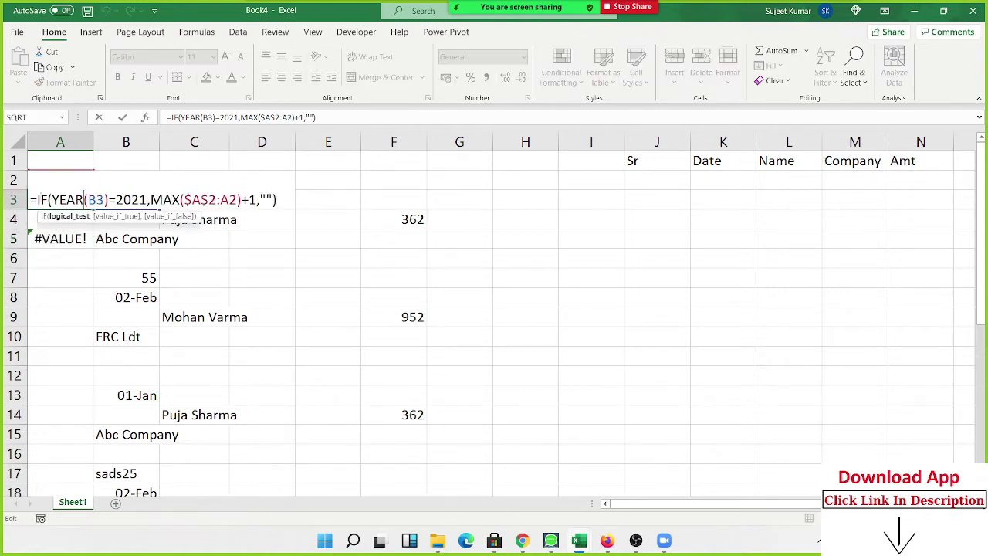
left_click(37, 199)
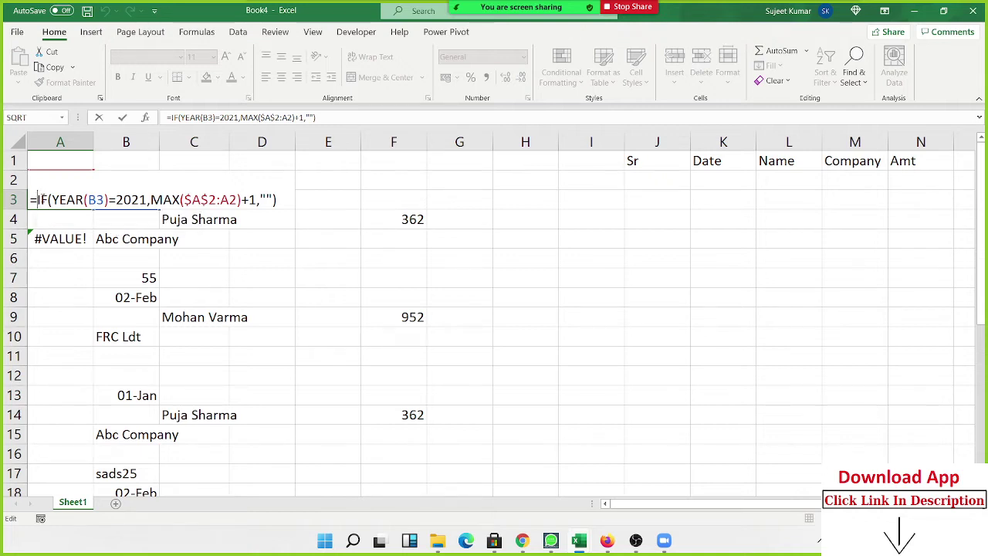
type("IFERROR(")
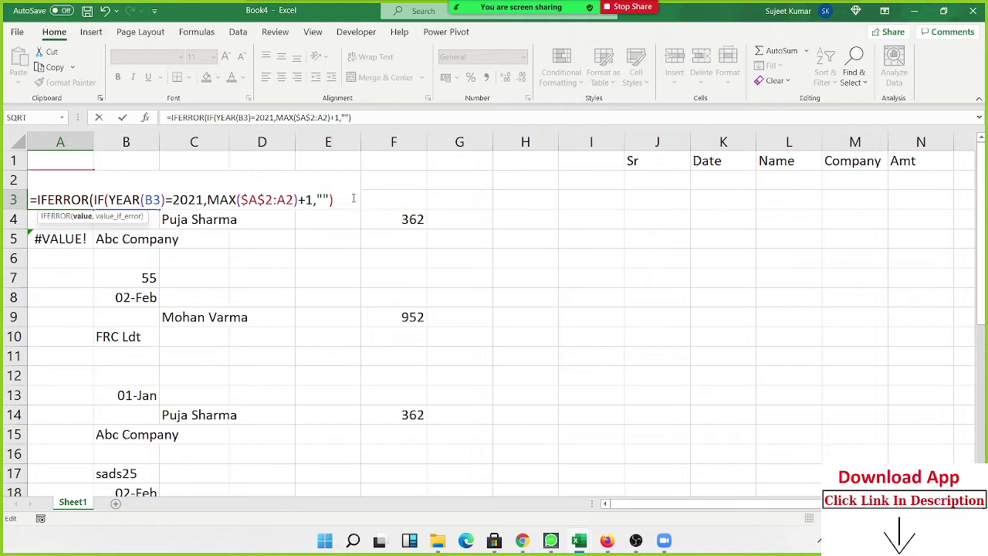
type(",\"\")")
key("Return")
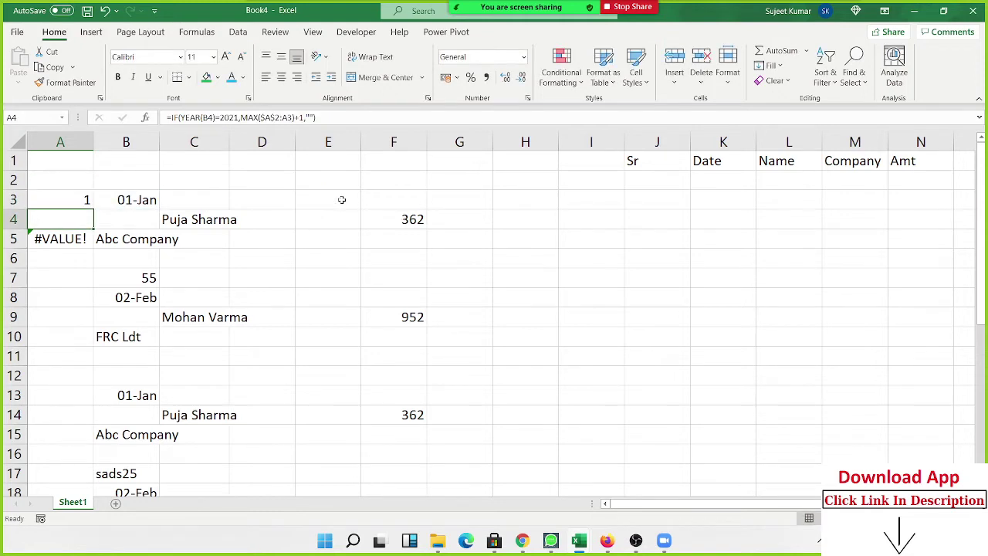
Fill the A3 formula down column A past the last record and review the numbering on the date rows
left_click(78, 196)
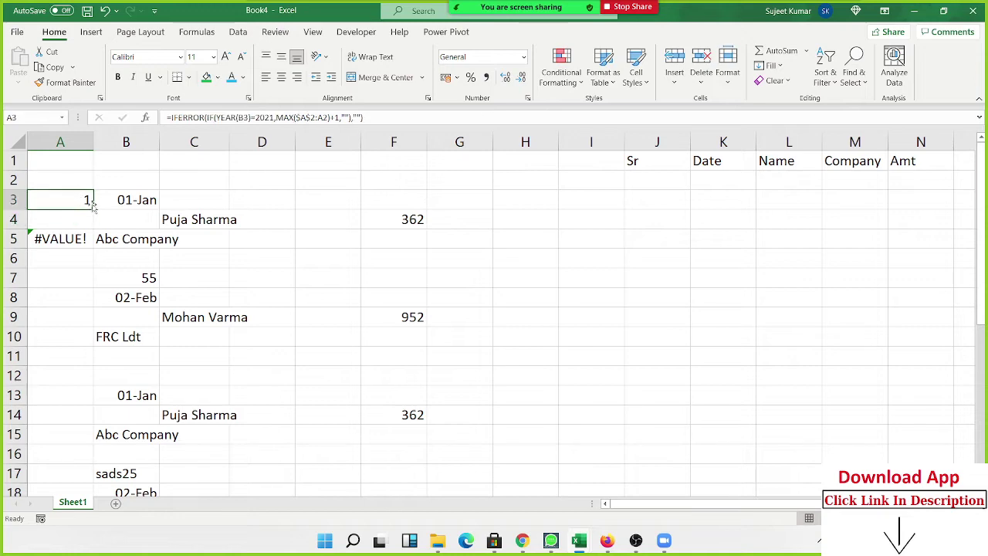
mouse_move(92, 205)
left_mouse_down()
mouse_move(93, 452)
mouse_move(73, 475)
left_mouse_up()
scroll(92, 354, "up", 6)
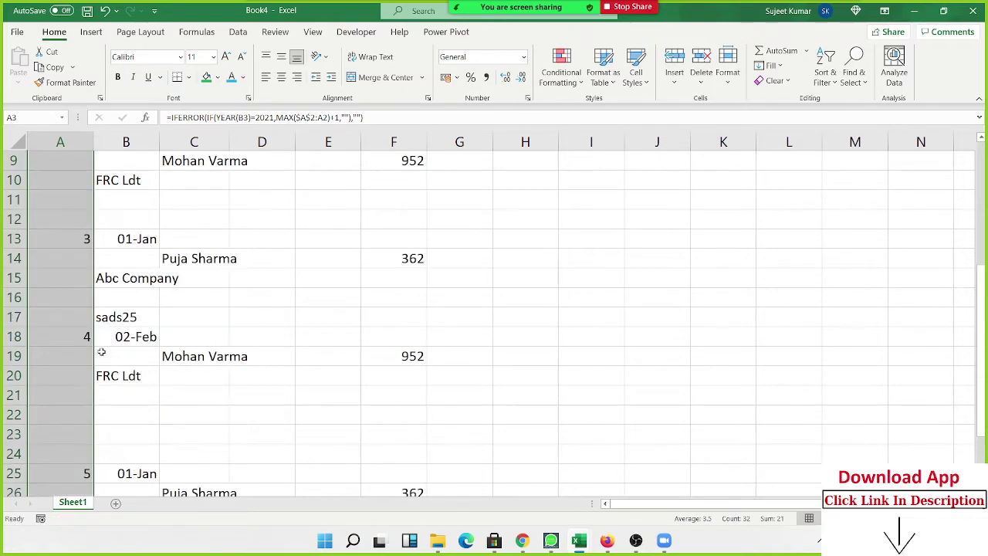
scroll(101, 343, "down", 5)
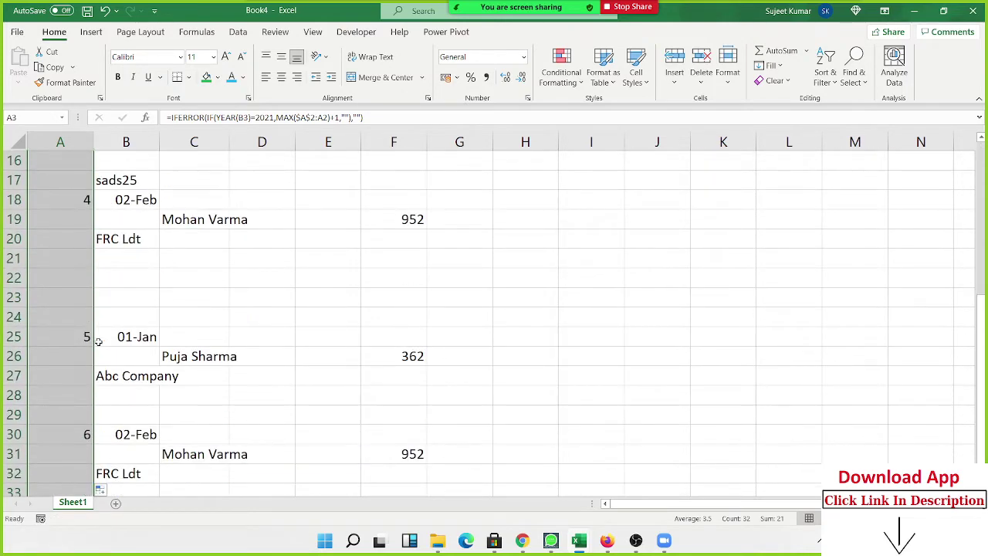
scroll(99, 339, "down", 1)
scroll(97, 338, "up", 6)
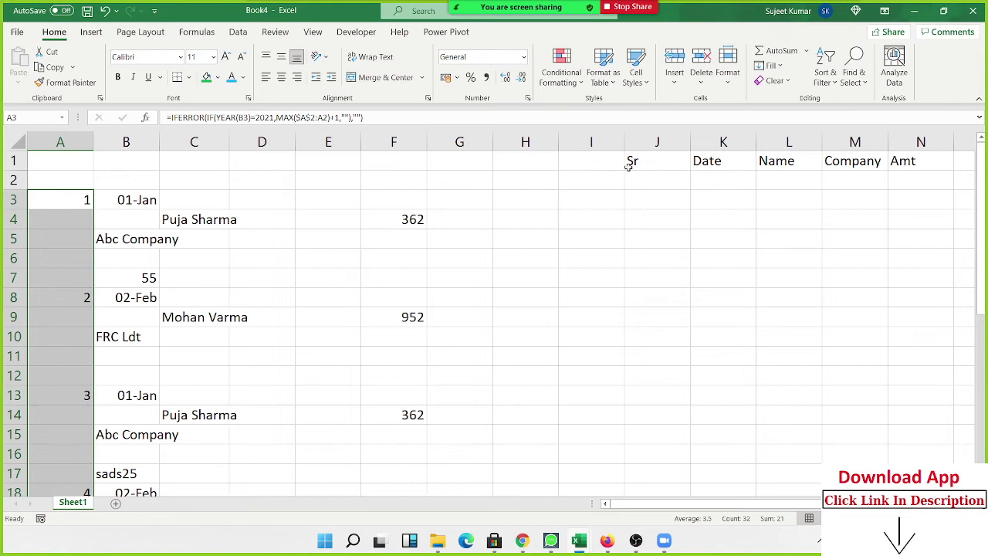
Enter a MAX formula over the whole of column A in cell I1, beside the Sr header
left_click(575, 162)
type("=")
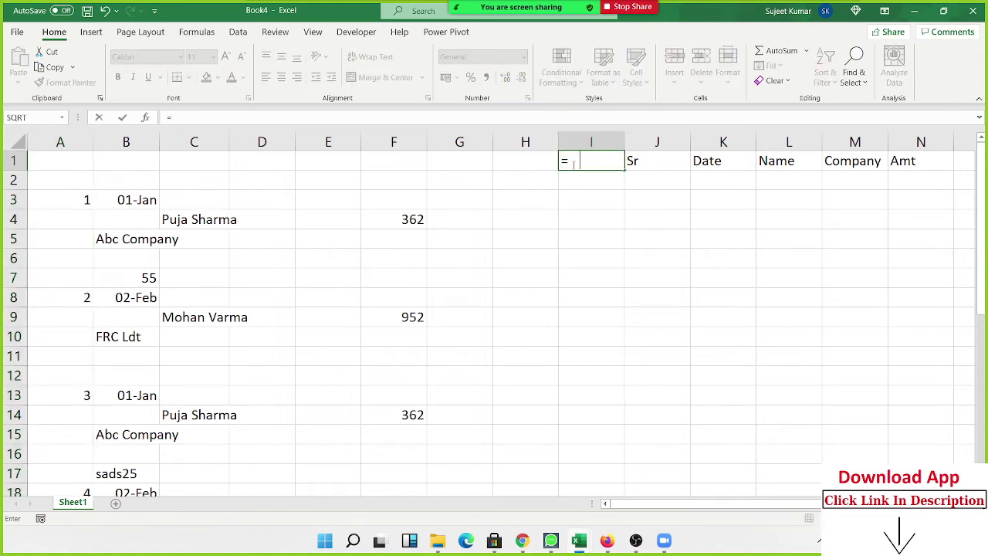
type("ma")
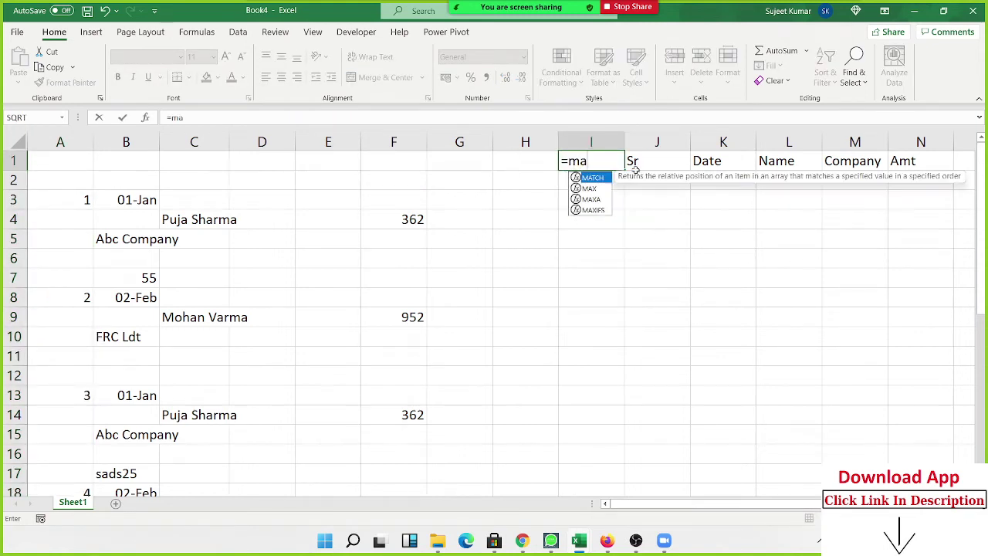
key("Down")
key("Tab")
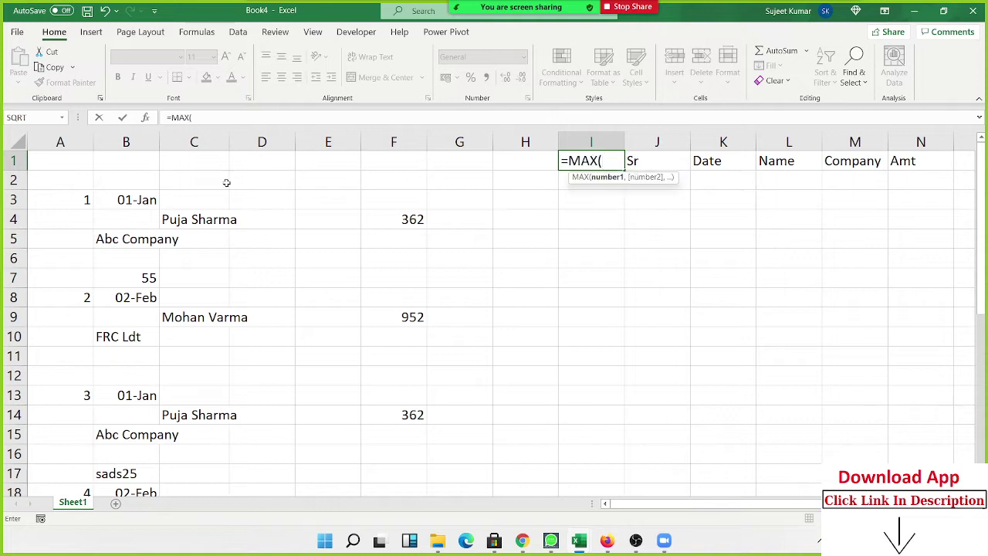
left_click(74, 142)
key("Return")
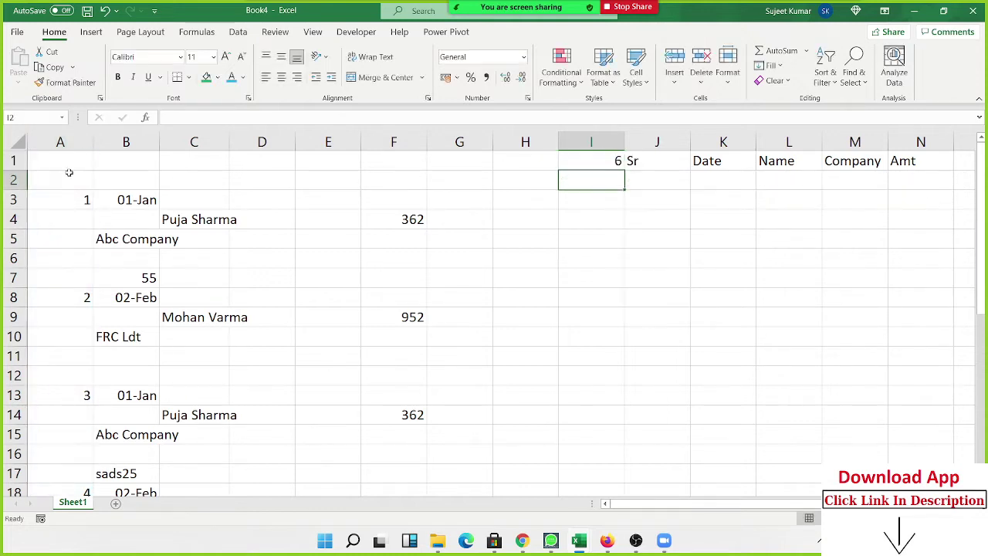
Enter 1 as the first serial number in cell J2, under the Sr header
key("Right")
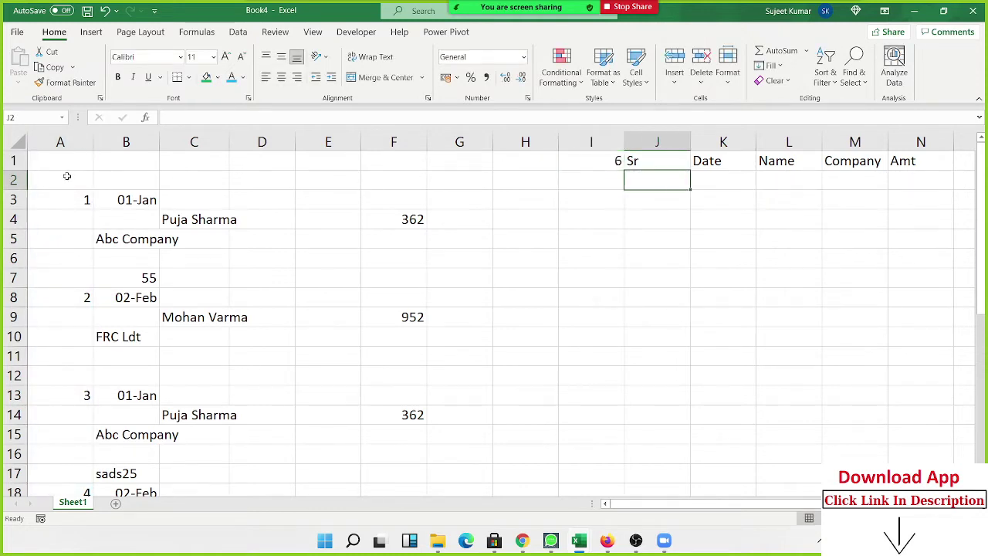
type("1")
key("Return")
Enter an IF formula in J3 that returns "" when J2+1 exceeds I1 and J2+1 otherwise
type("=if")
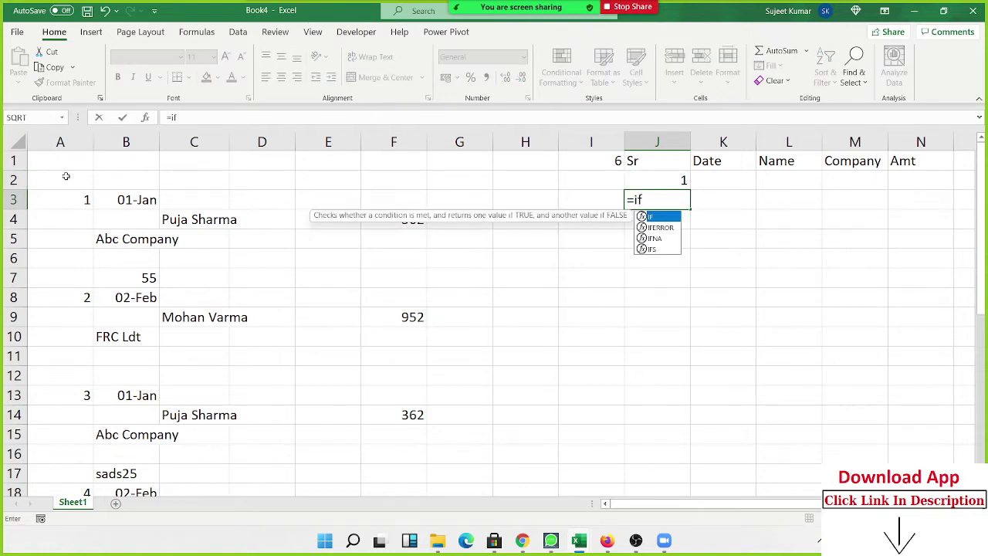
key("Tab")
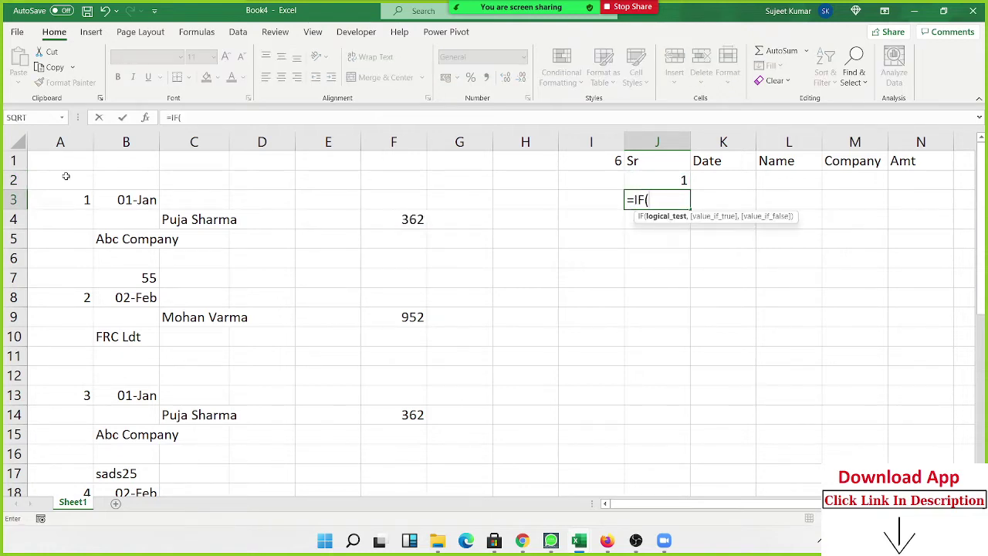
left_click(656, 179)
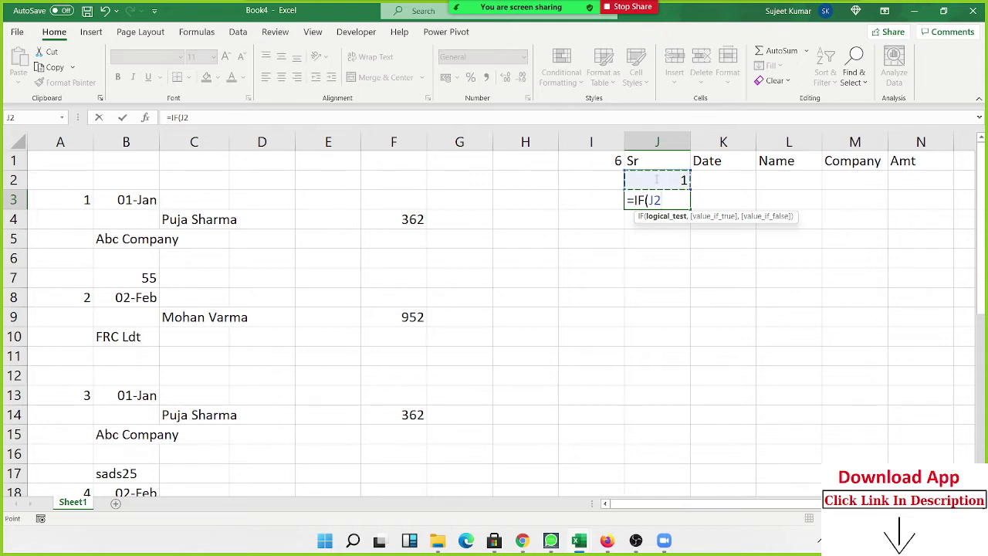
type("+1>")
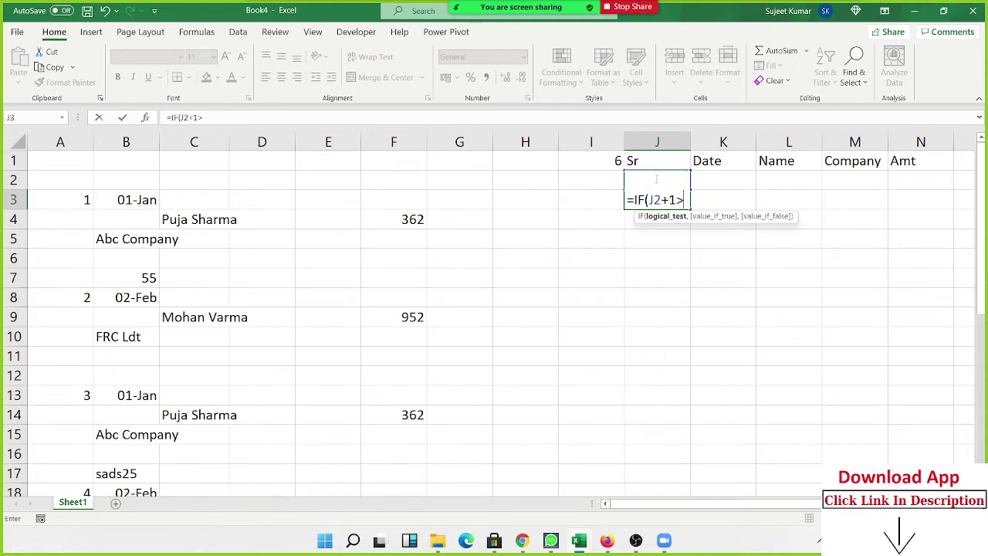
left_click(602, 159)
type(",")
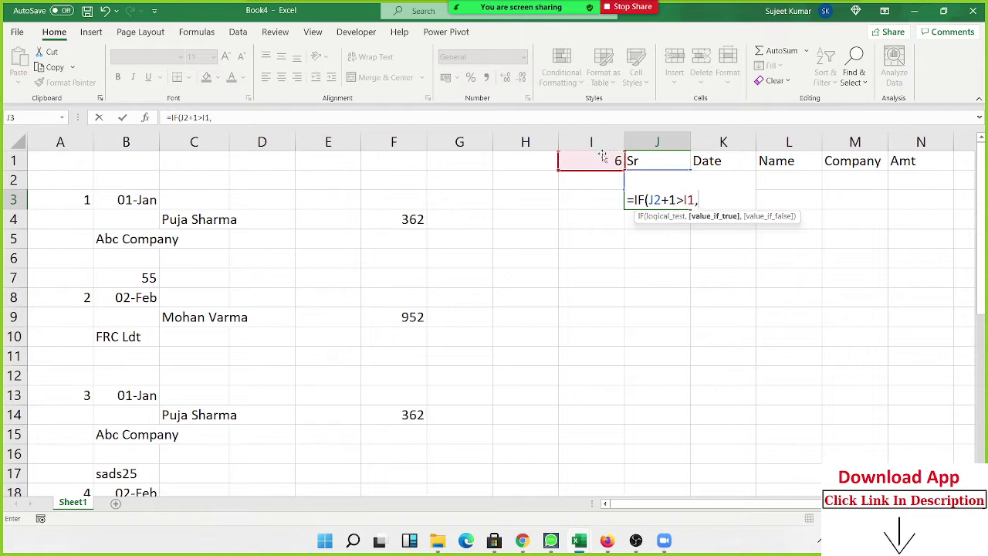
type("\"\",")
key("Up")
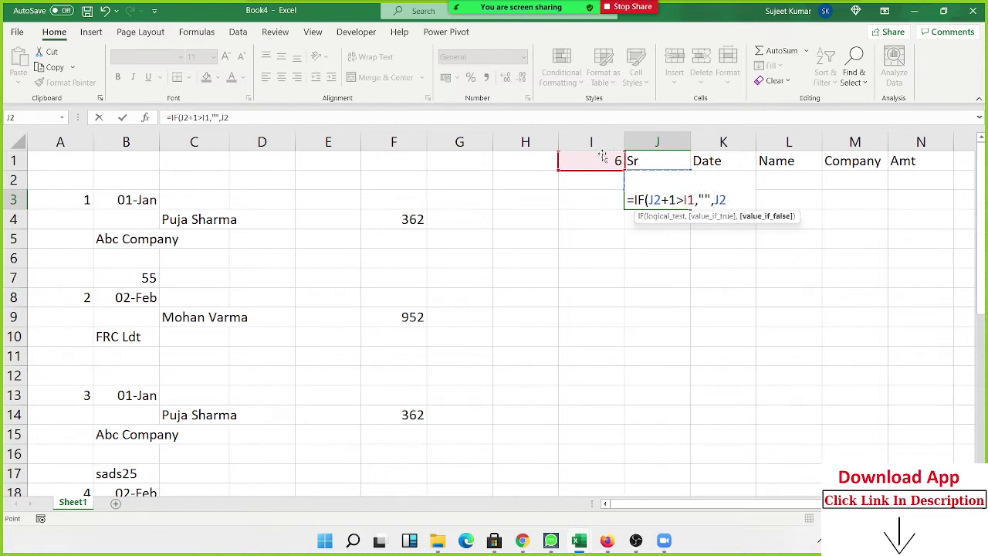
type("+1")
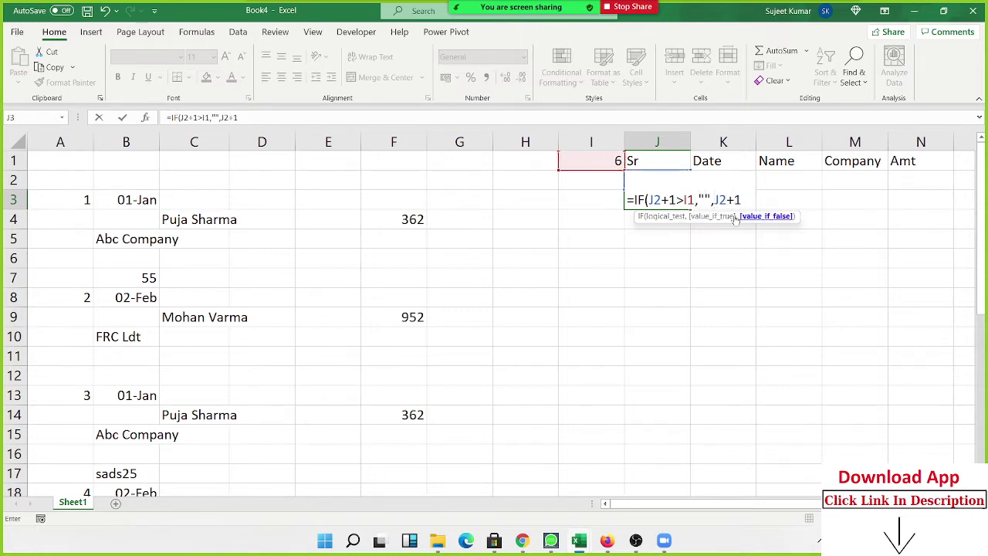
Wrap the J3 IF formula in IFERROR with an empty string "" as the error value
left_click(633, 200)
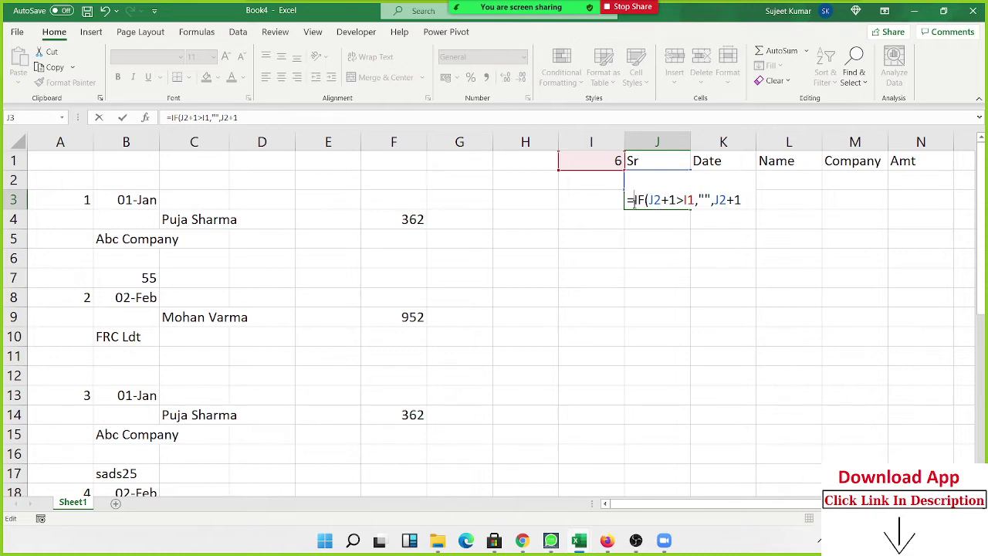
type("IFERROR(")
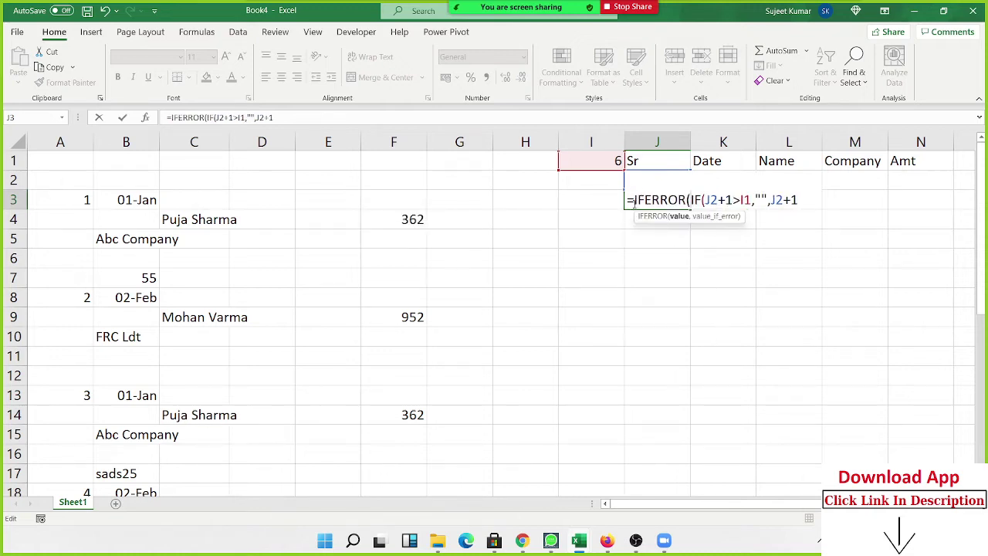
left_click(809, 198)
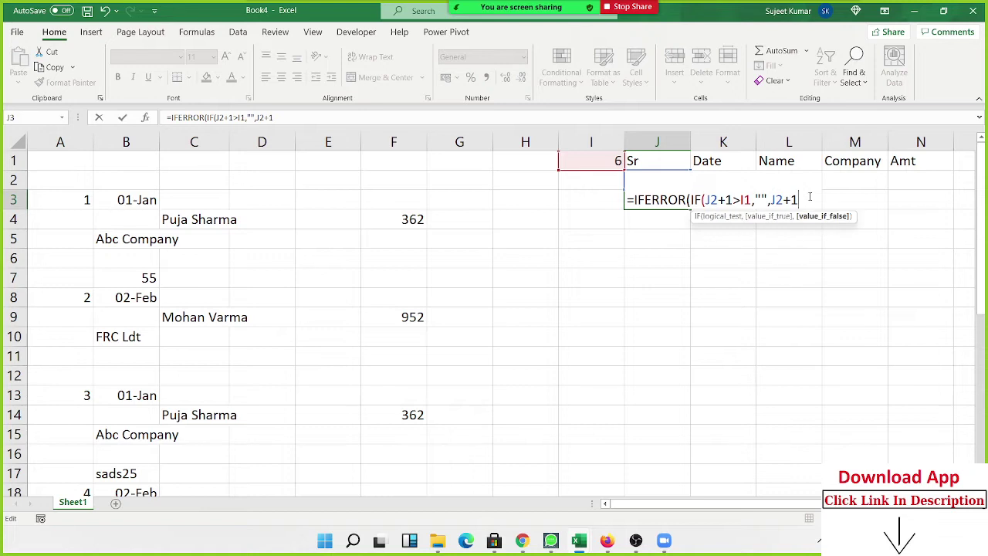
type("),\"\"")
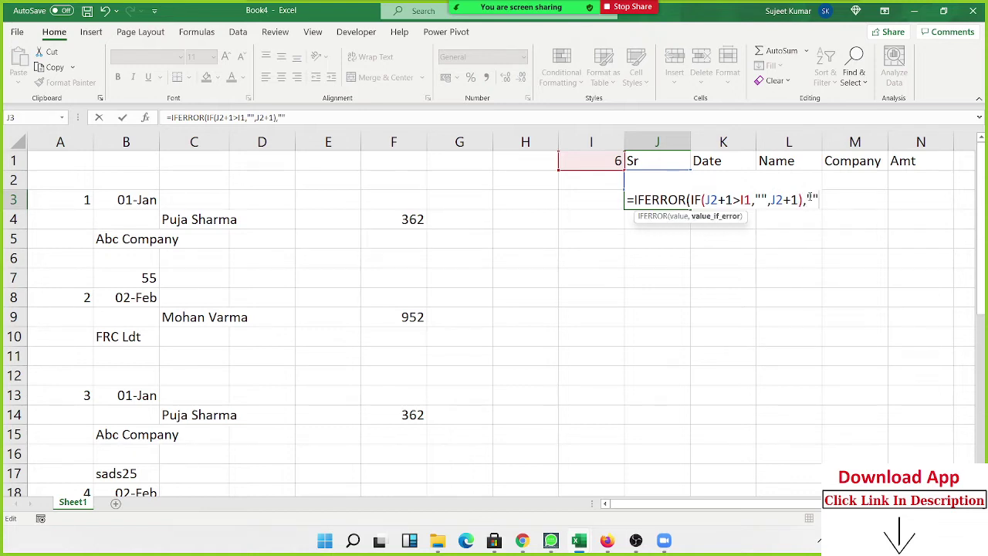
type(")")
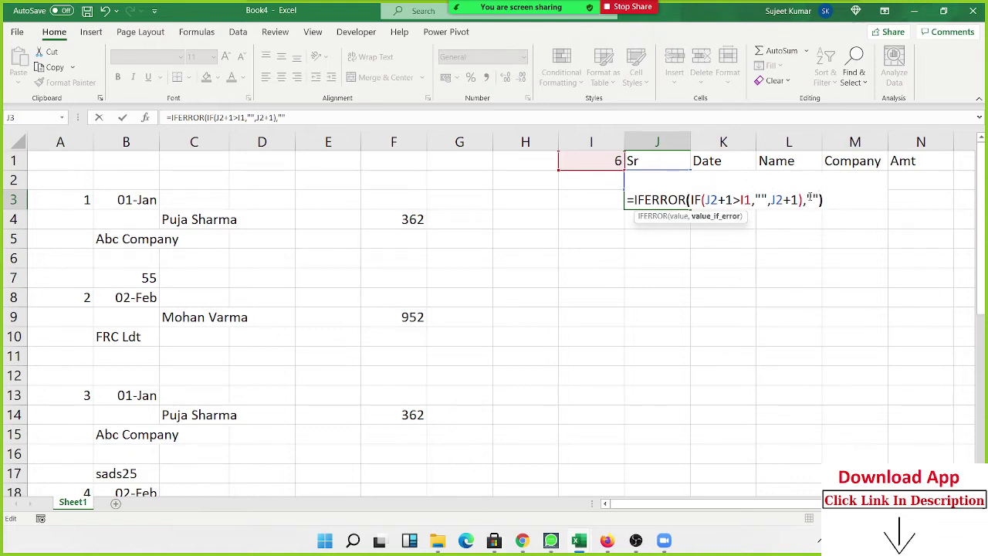
Make the I1 reference in the J3 formula absolute as $I$1
left_click(743, 199)
key("F5")
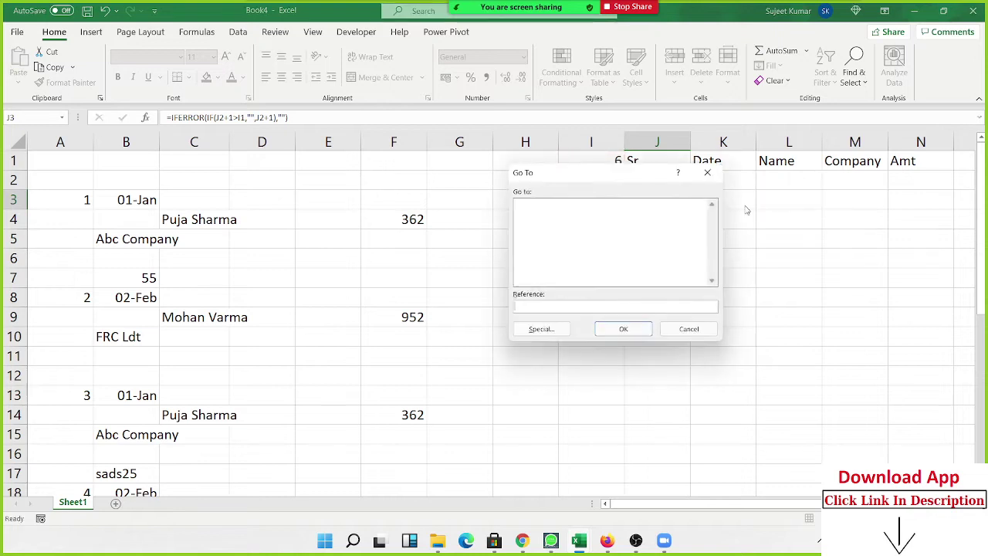
key("Escape")
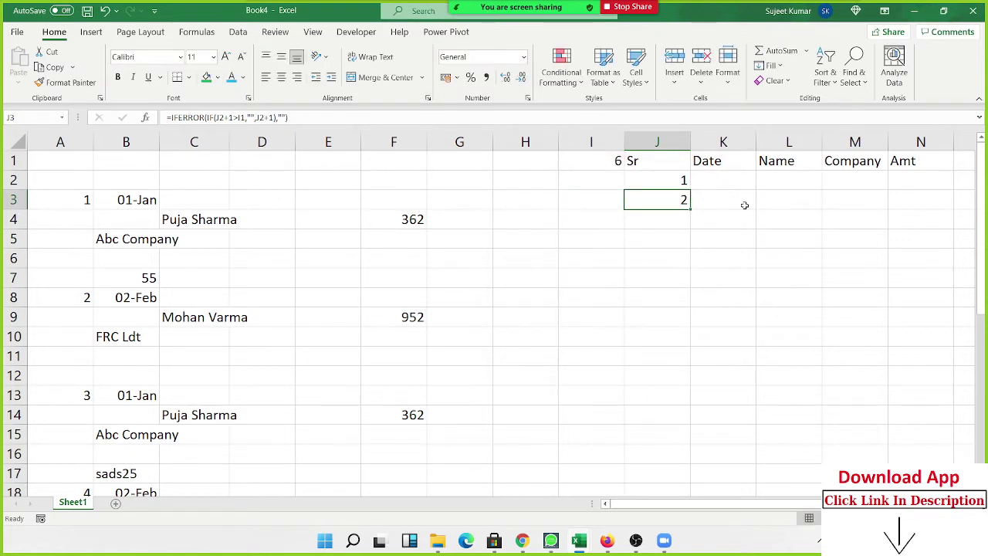
double_click(673, 199)
left_click(744, 199)
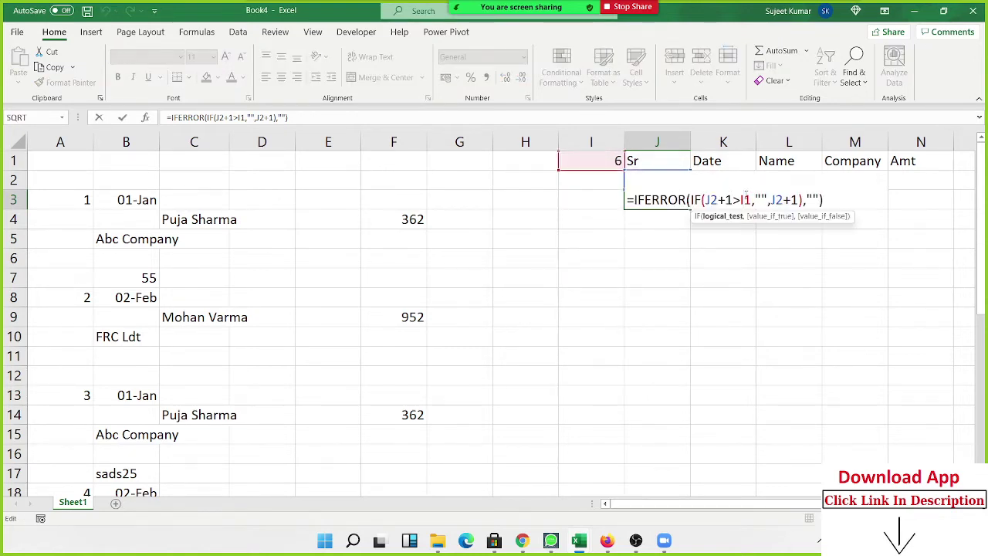
key("F4")
key("Return")
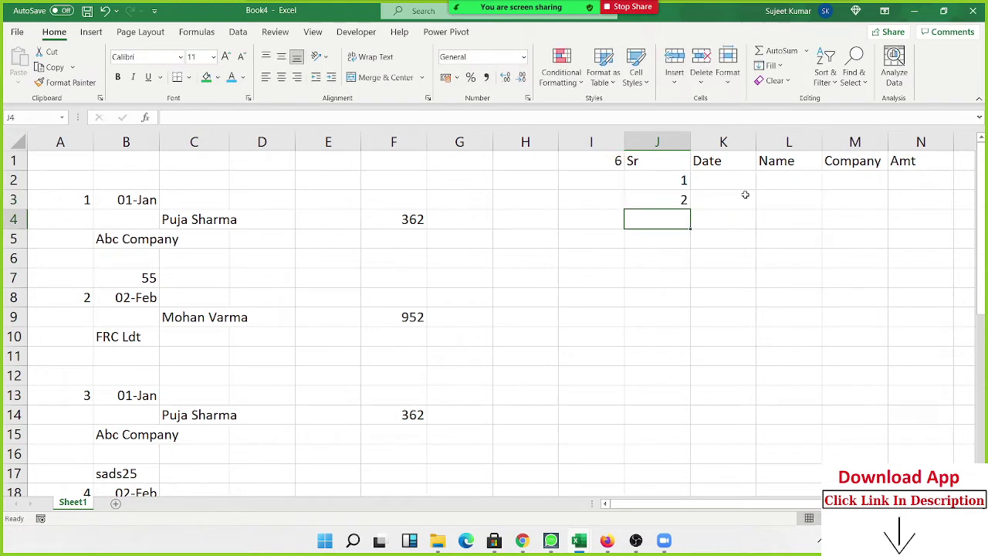
Fill the J3 serial number formula down to J15
left_click(692, 199)
left_click(680, 200)
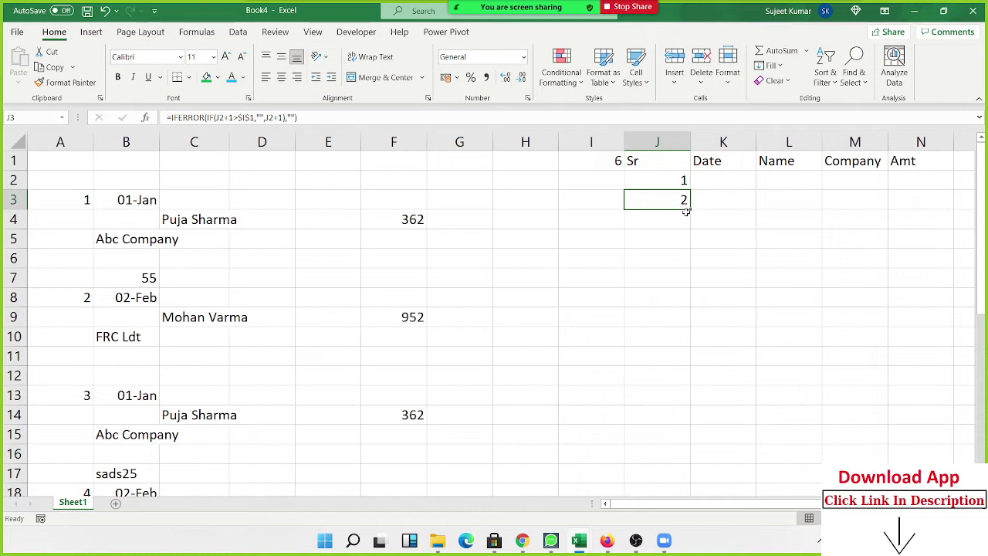
left_click_drag(686, 212, 678, 449)
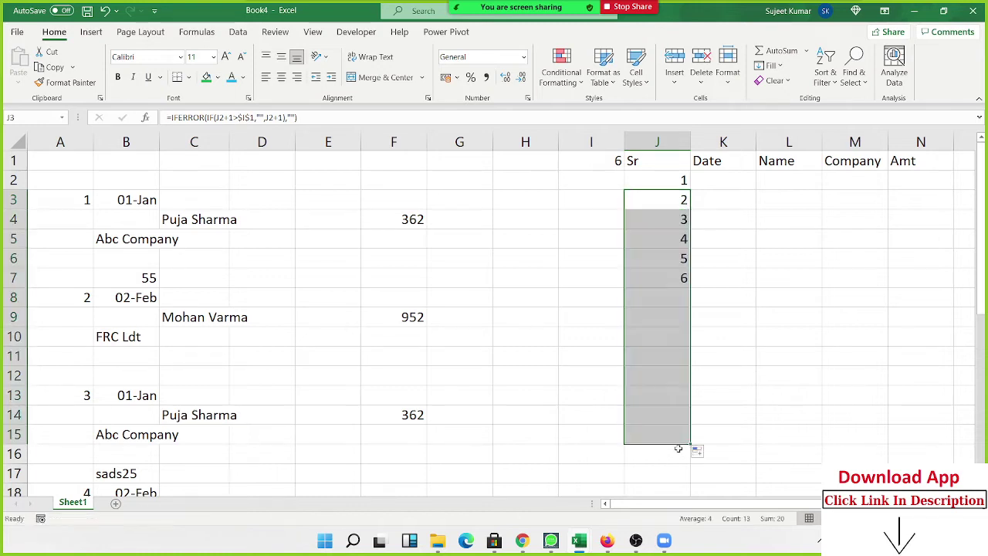
left_click(660, 332)
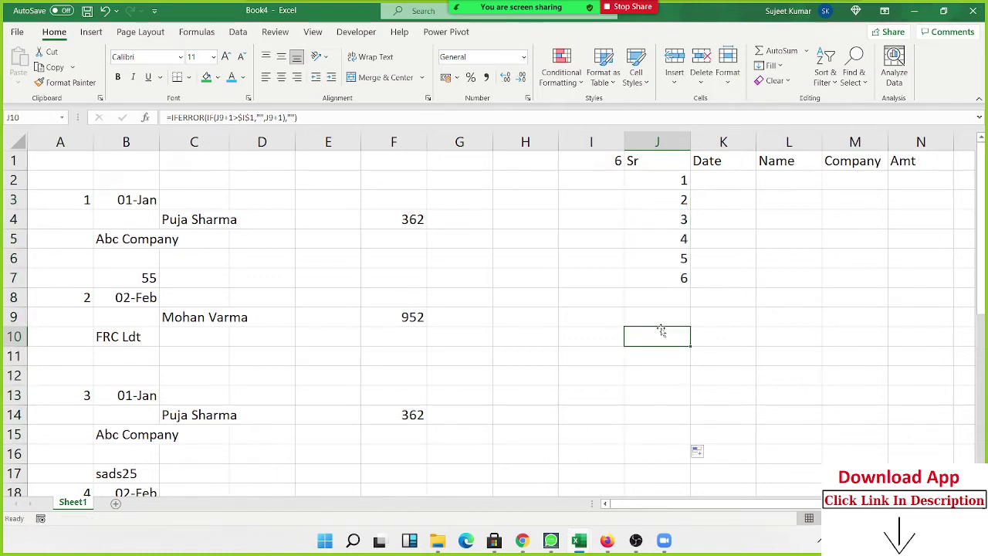
Enter =VLOOKUP(J2,A:B,2,0) in K2 under the Date header and fill it down to K15
left_click(712, 177)
type("=")
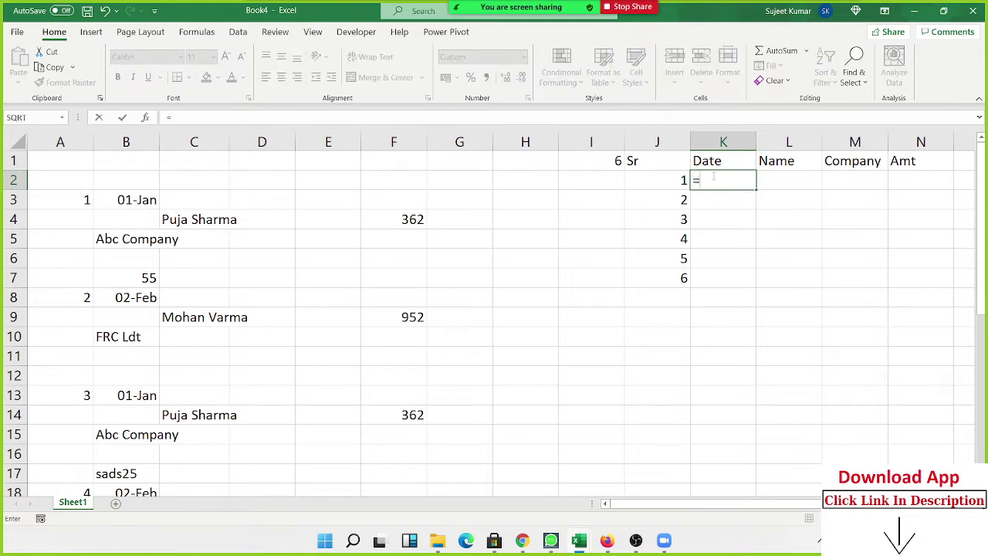
type("vl")
key("Tab")
key("Left")
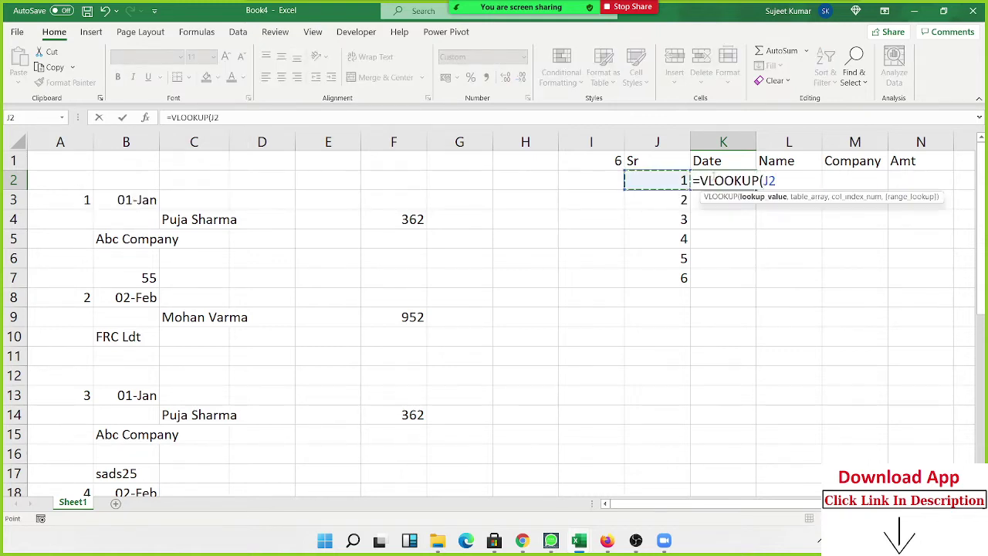
type(",")
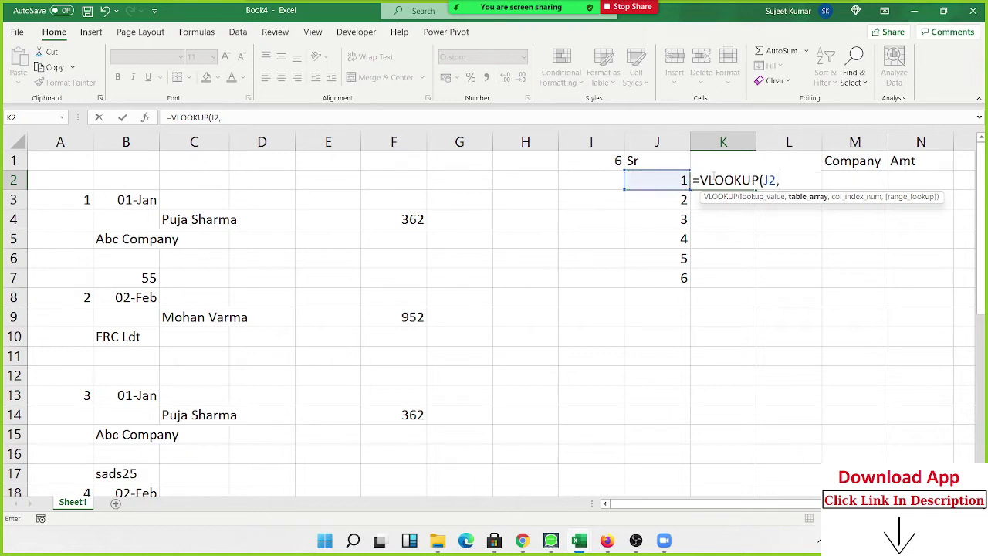
key("Left")
key("Left")
key("Left")
key("Left")
key("Left")
key("Left")
key("Left")
key("Left")
key("Left")
key("Left")
key("ctrl+space")
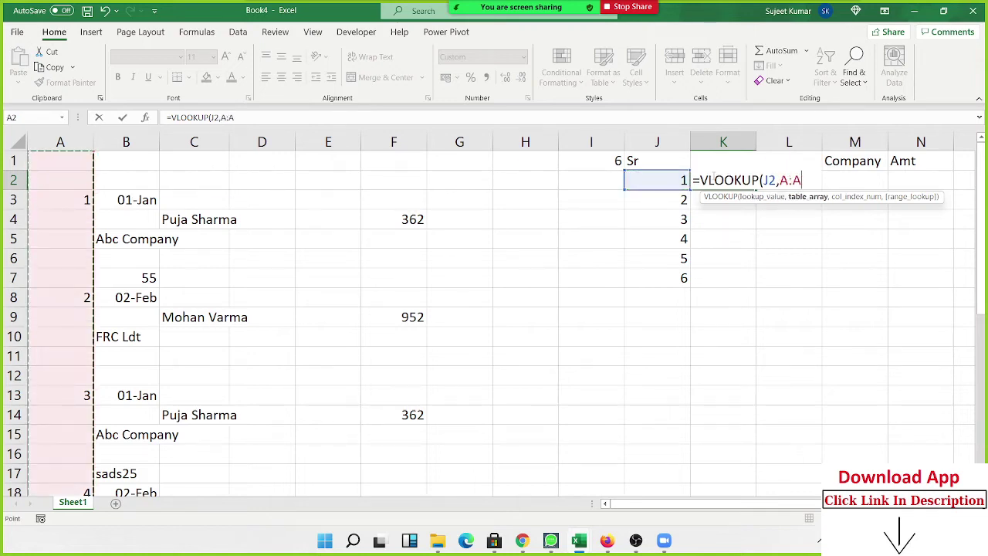
key("shift+Right")
type(",2,0")
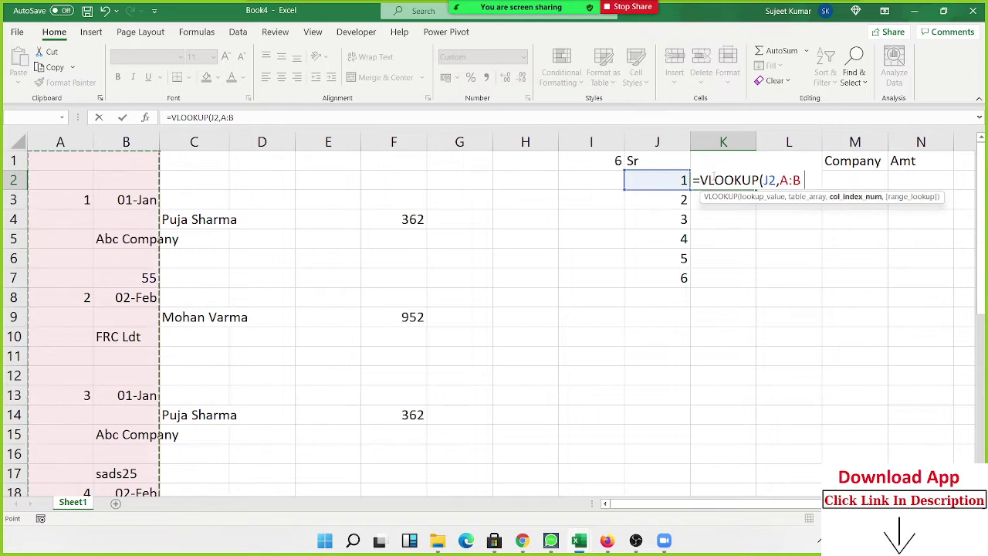
key("Return")
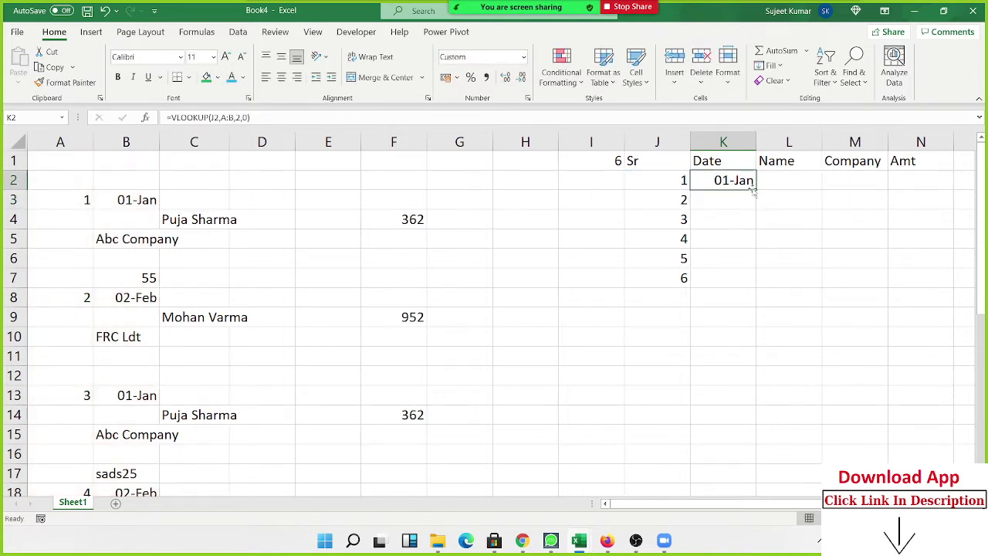
left_click_drag(754, 189, 753, 440)
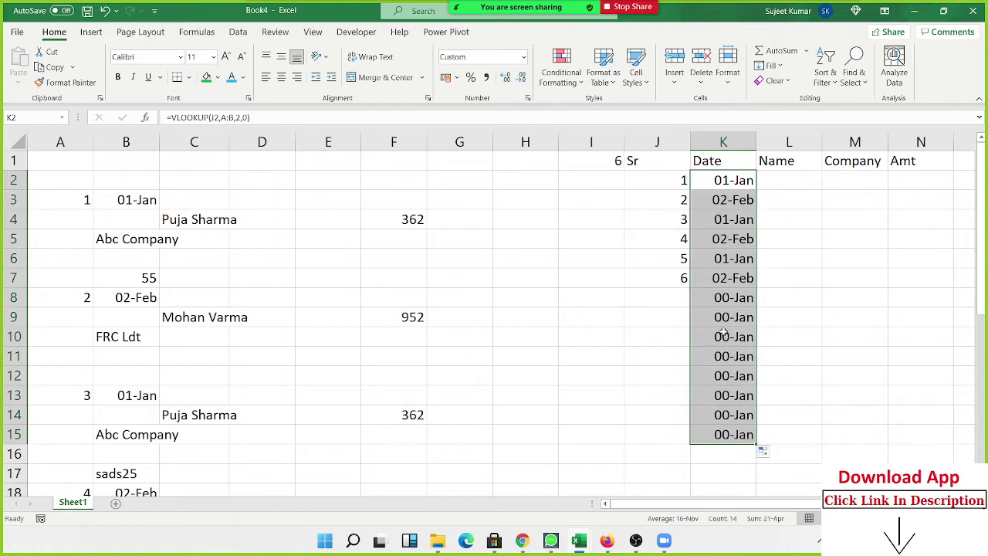
left_click(729, 182)
double_click(730, 181)
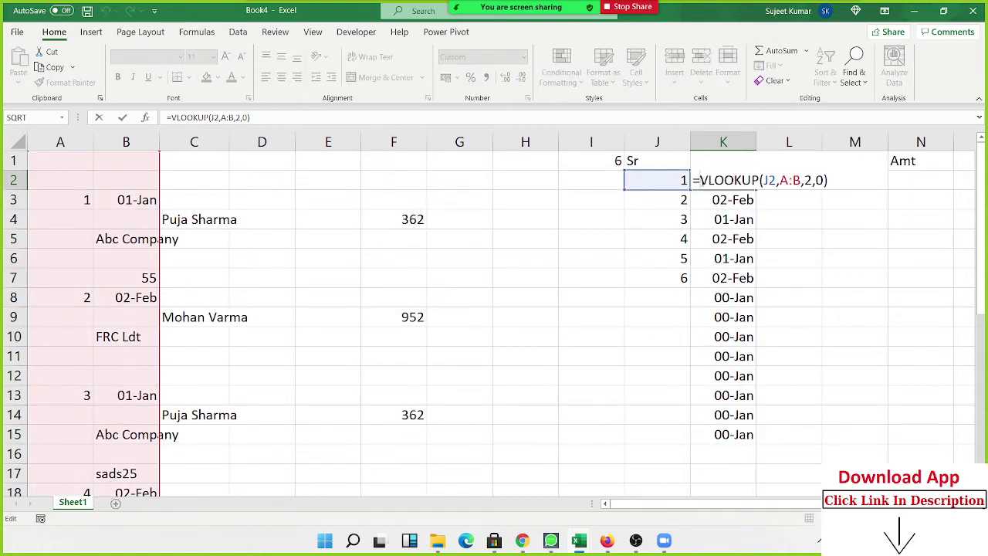
type("if")
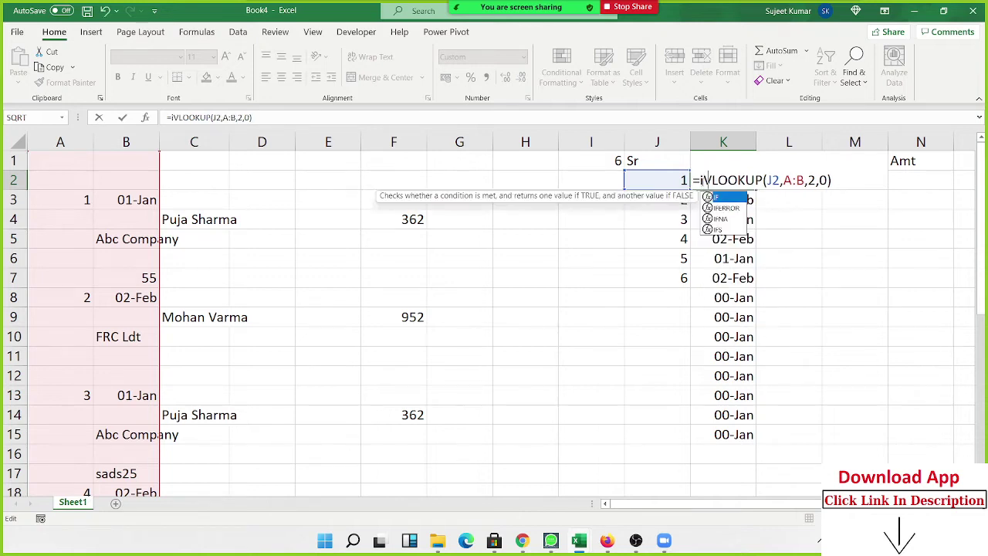
key("Tab")
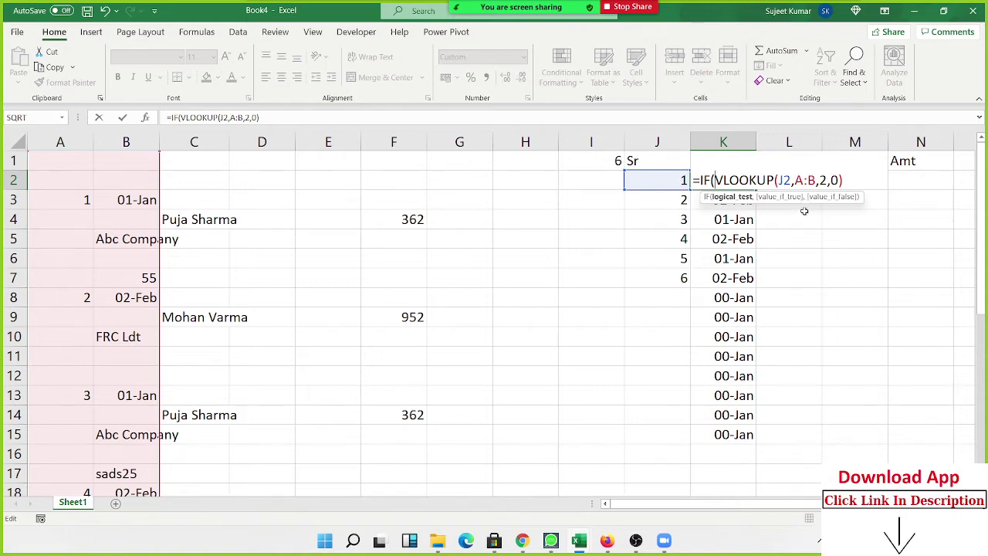
key("Escape")
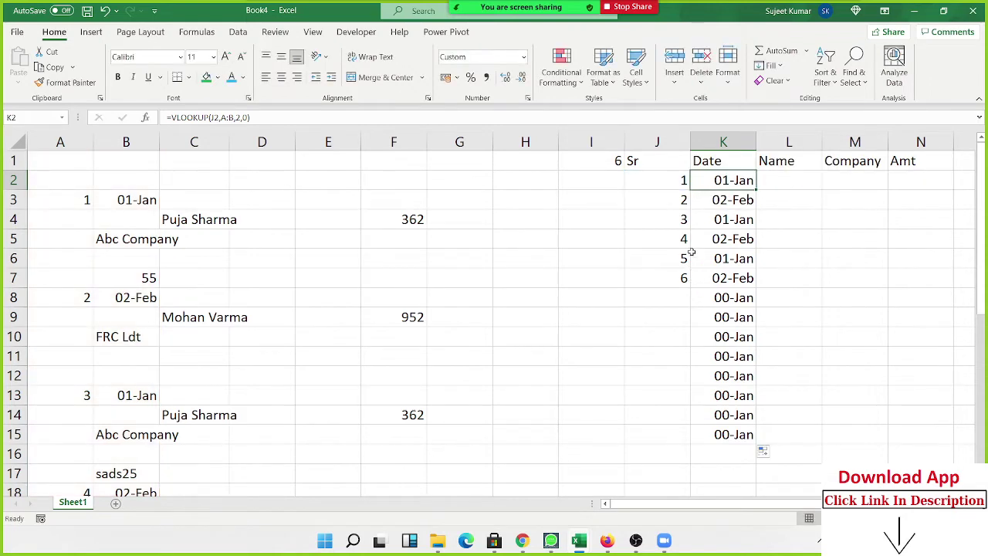
Change both empty strings in the J3 serial number formula to a single space " "
left_click(686, 180)
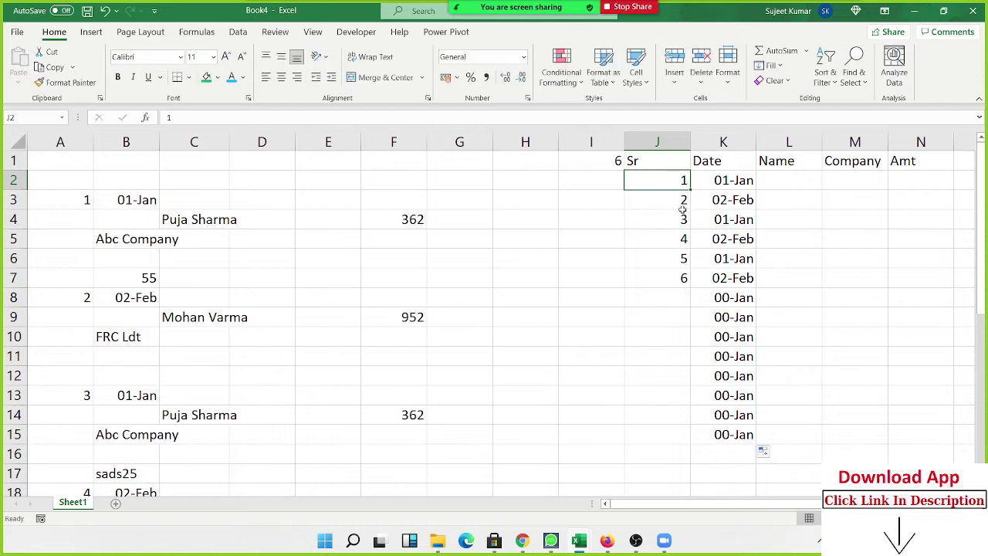
key("Delete")
double_click(662, 200)
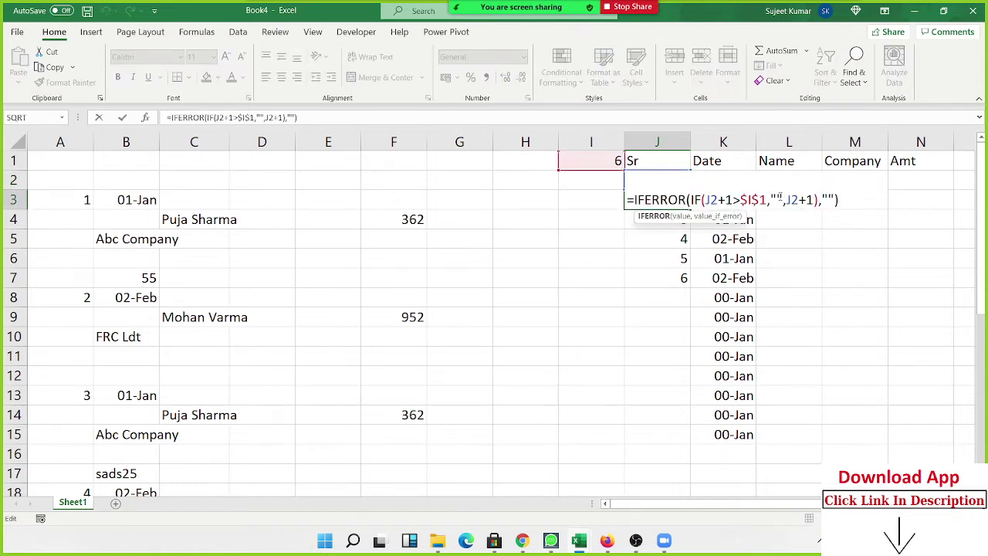
left_click(778, 199)
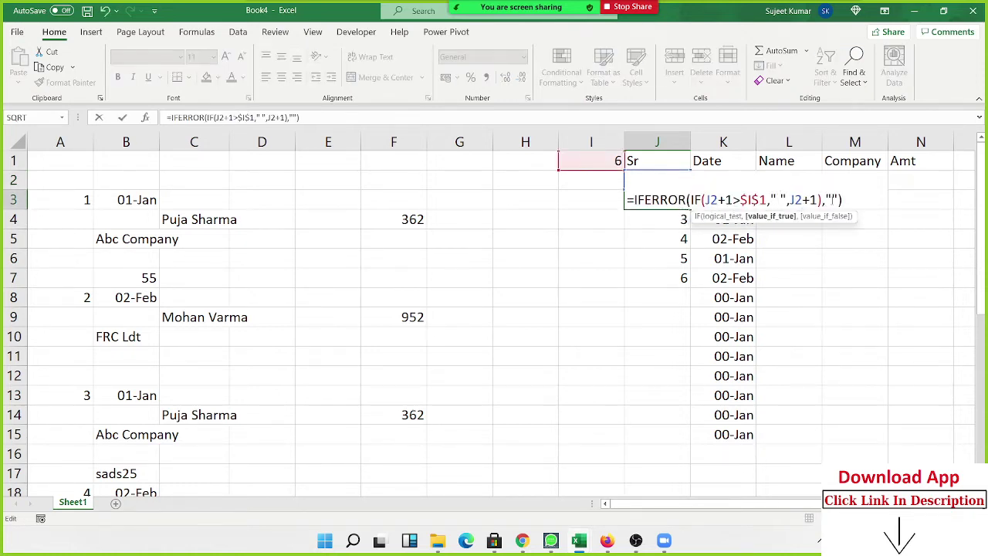
left_click(832, 199)
key("Return")
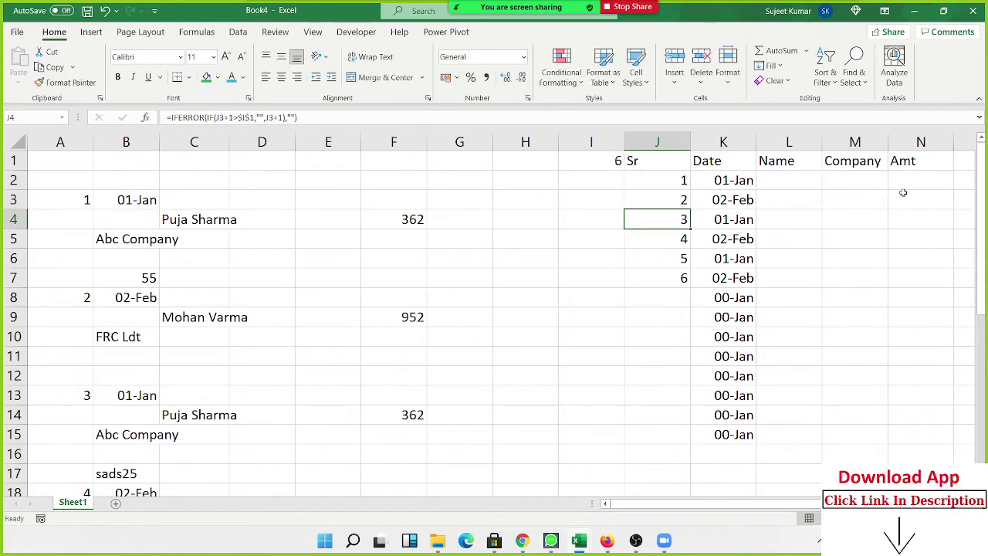
Fill the updated J3 serial number formula down to J15
left_click(685, 200)
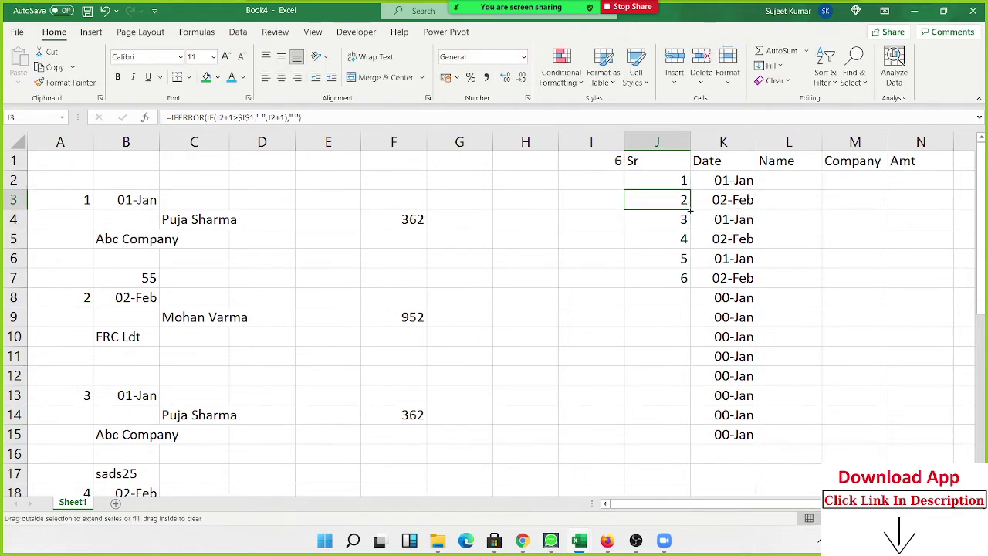
double_click(691, 207)
Change the K2 date formula to =IFERROR(VLOOKUP(J2,A:B,2,0),"") and fill it down to K15
left_click(731, 182)
double_click(731, 180)
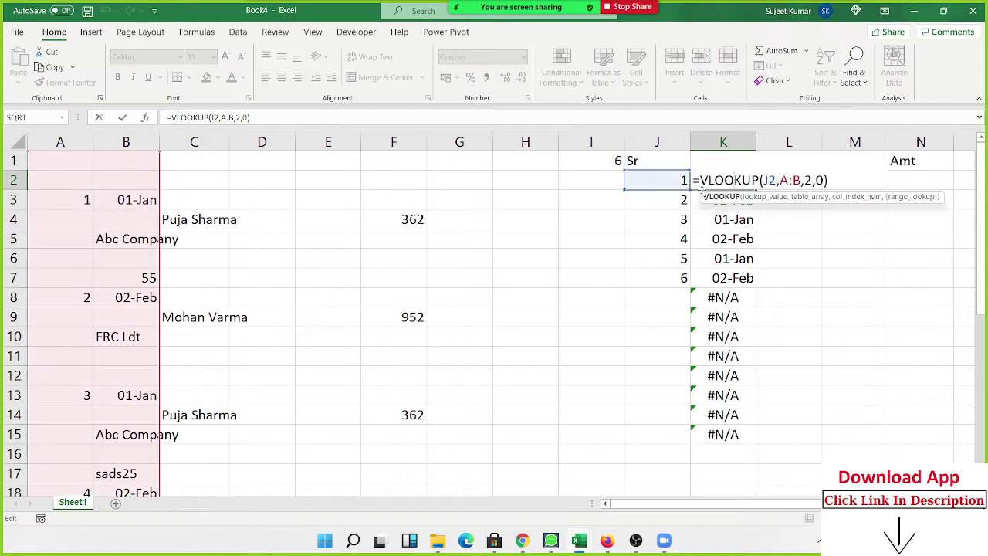
type("IFERROR(")
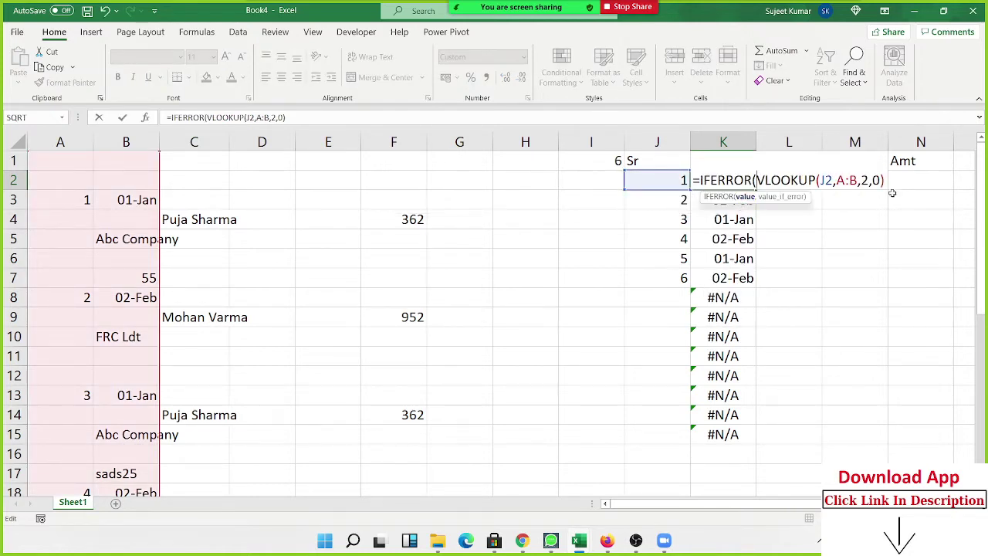
type(",\"")
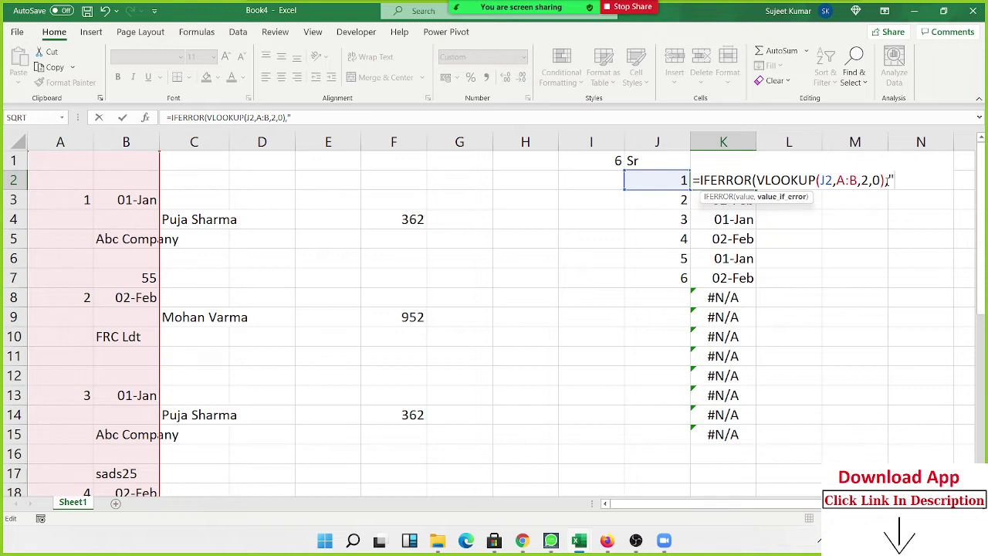
type("\")")
key("ctrl+Return")
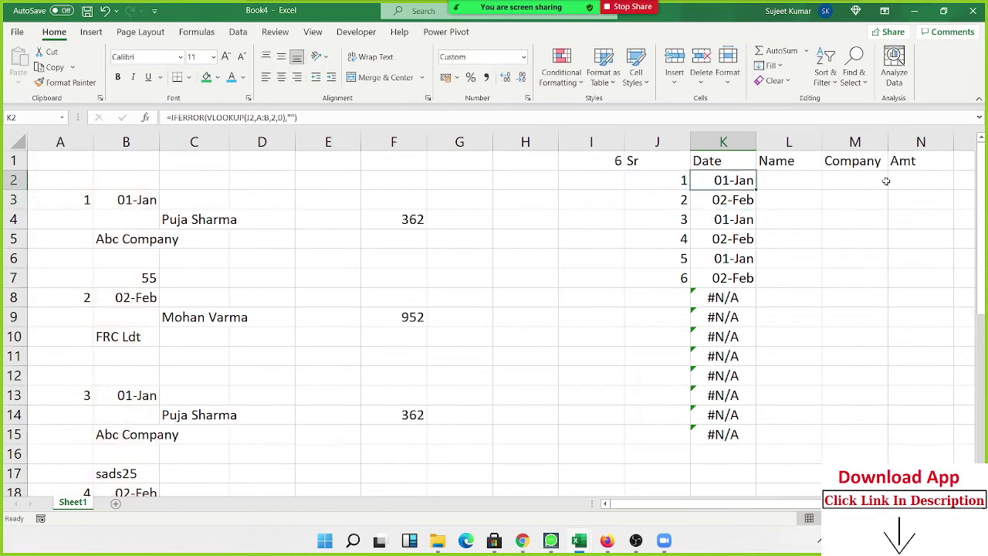
double_click(756, 190)
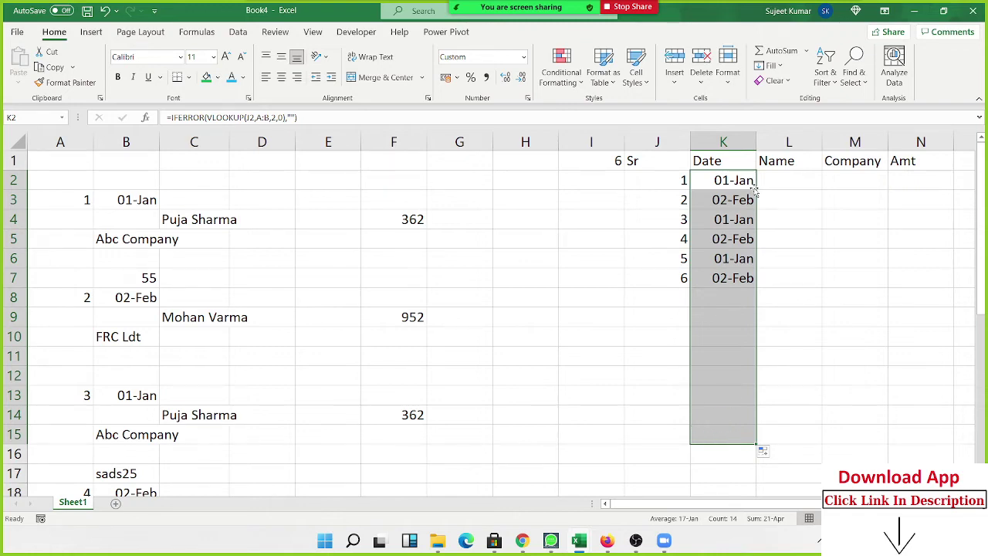
Examine the formulas in K3, A7 and J5 to compare how they return blanks on errors
left_click(769, 183)
left_click(753, 203)
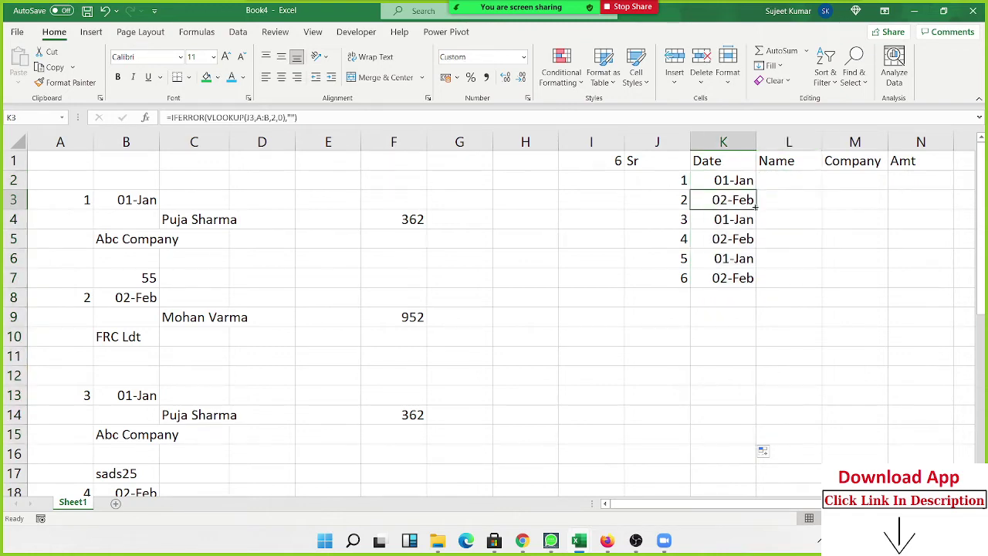
left_click(774, 184)
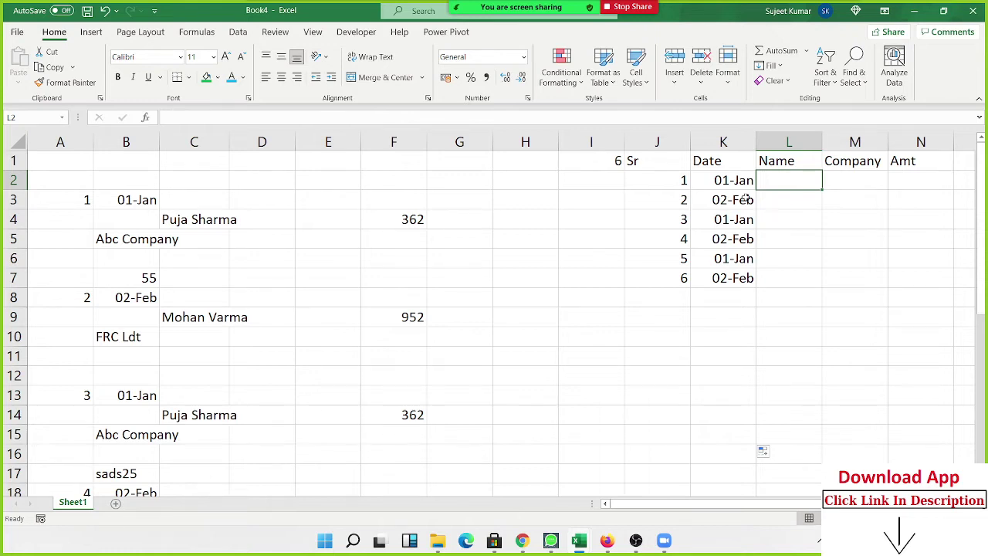
left_click(746, 199)
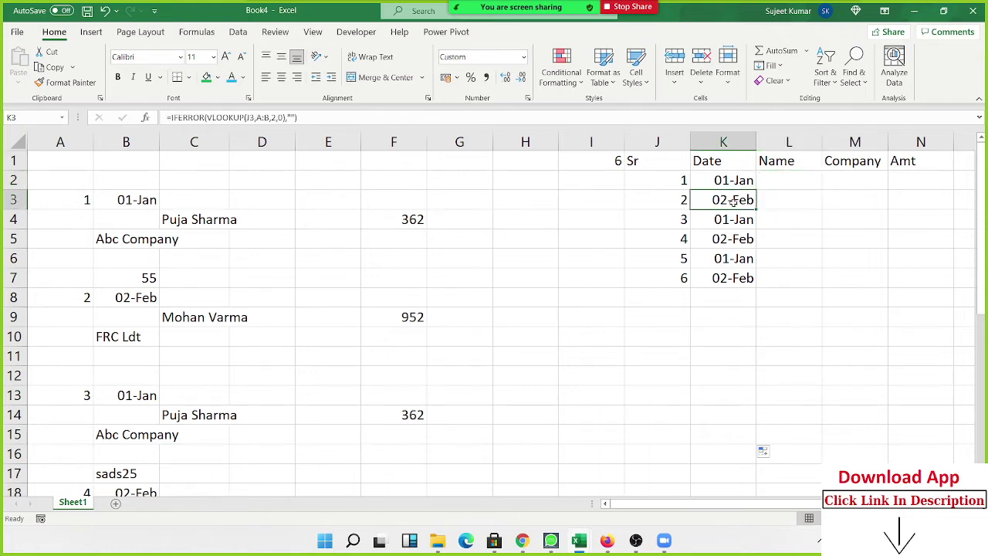
double_click(85, 274)
double_click(343, 277)
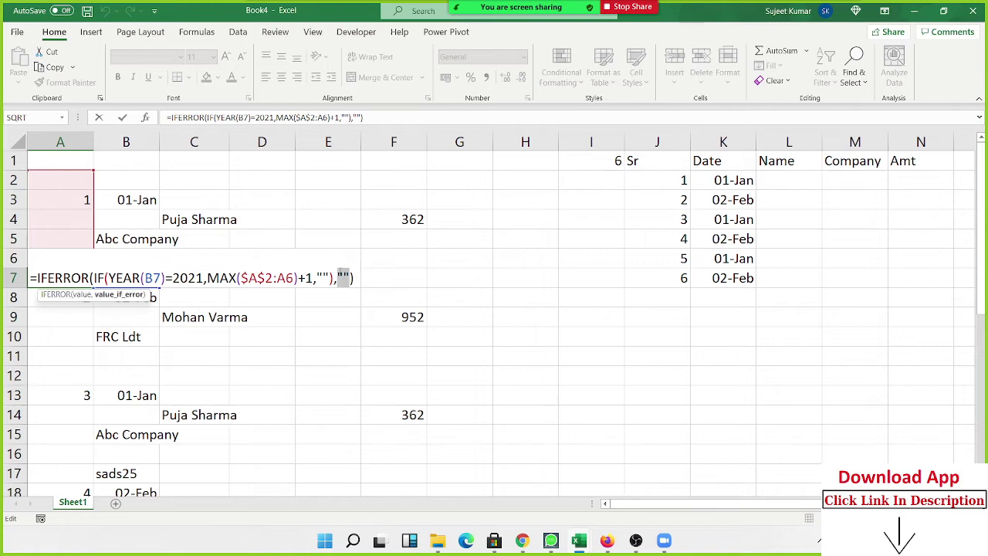
key("Escape")
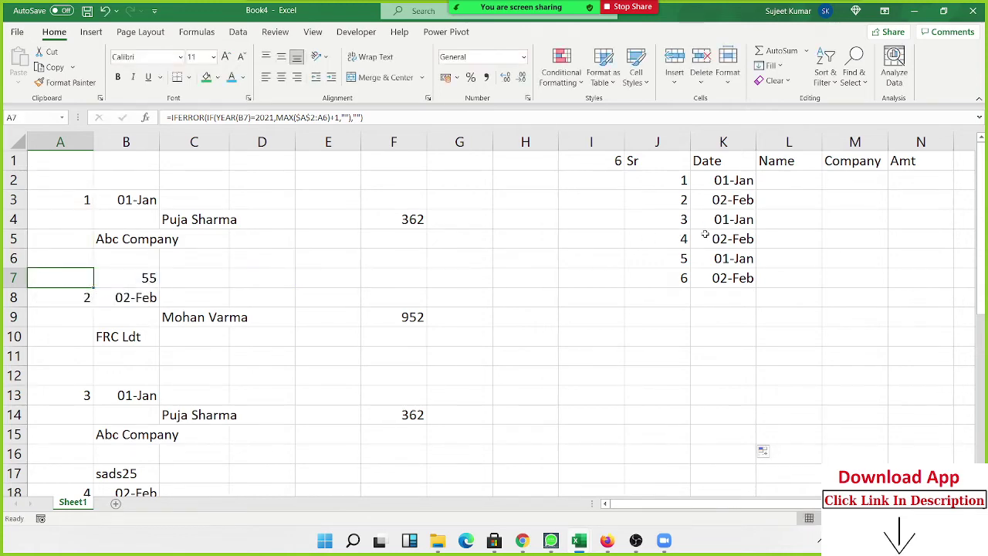
left_click(702, 233)
double_click(682, 239)
key("Escape")
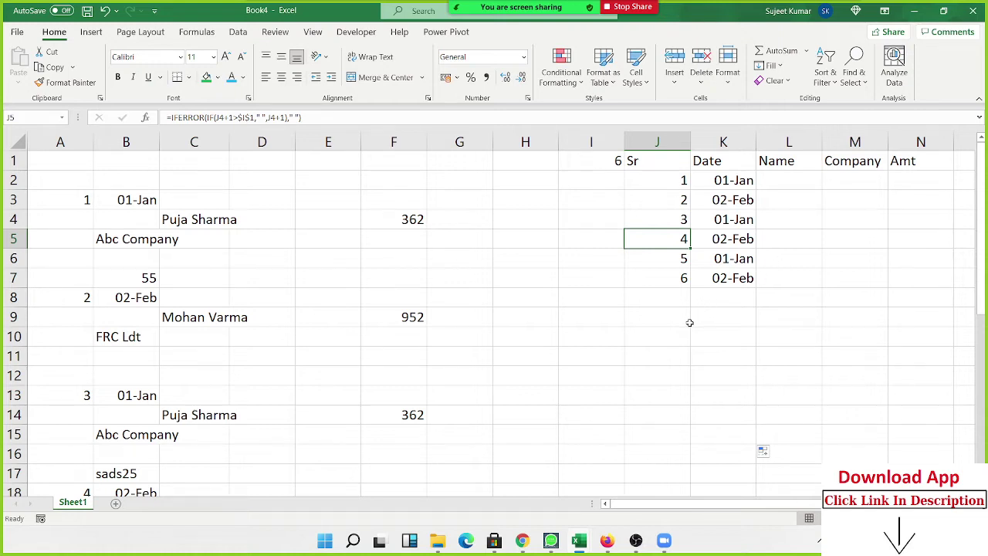
left_click(745, 236)
Enter =MATCH(J2,A:A,0) in L2 under the Name header to find the record's row in column A
left_click(792, 186)
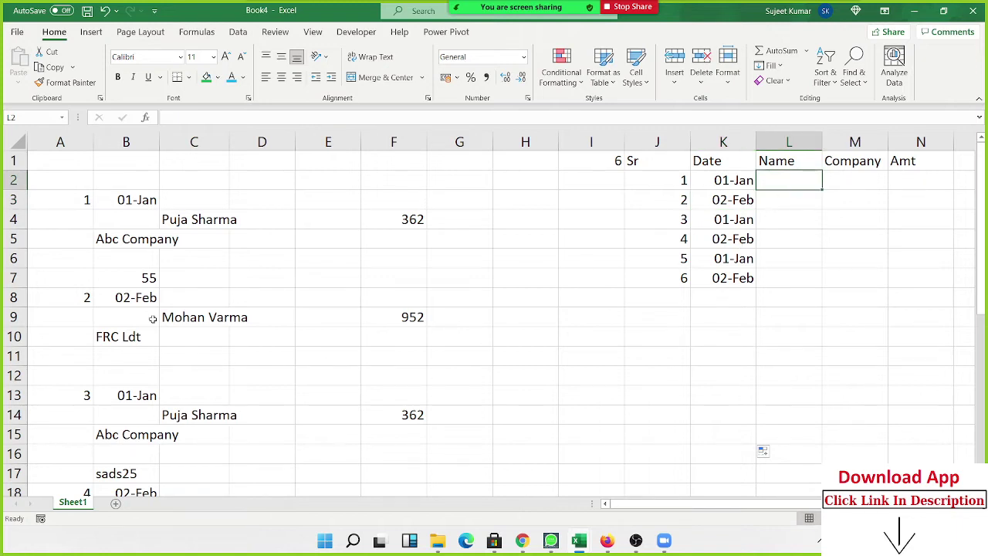
left_click_drag(130, 199, 174, 217)
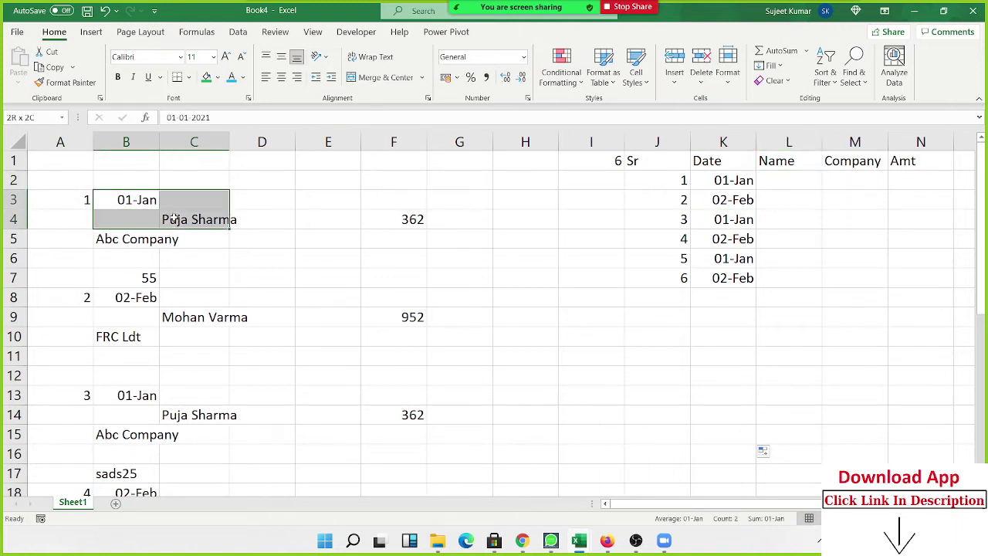
left_click(175, 217)
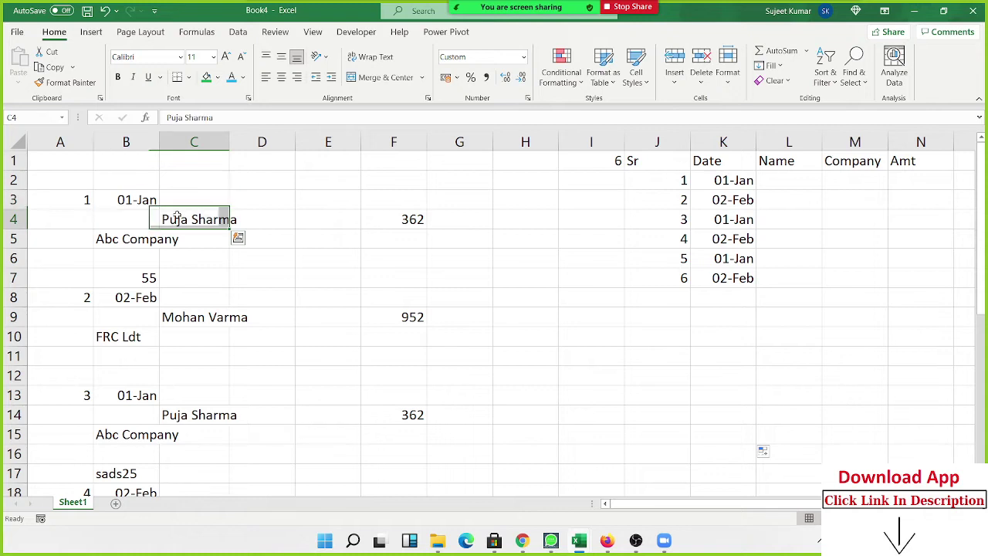
left_click(792, 174)
type("=mat")
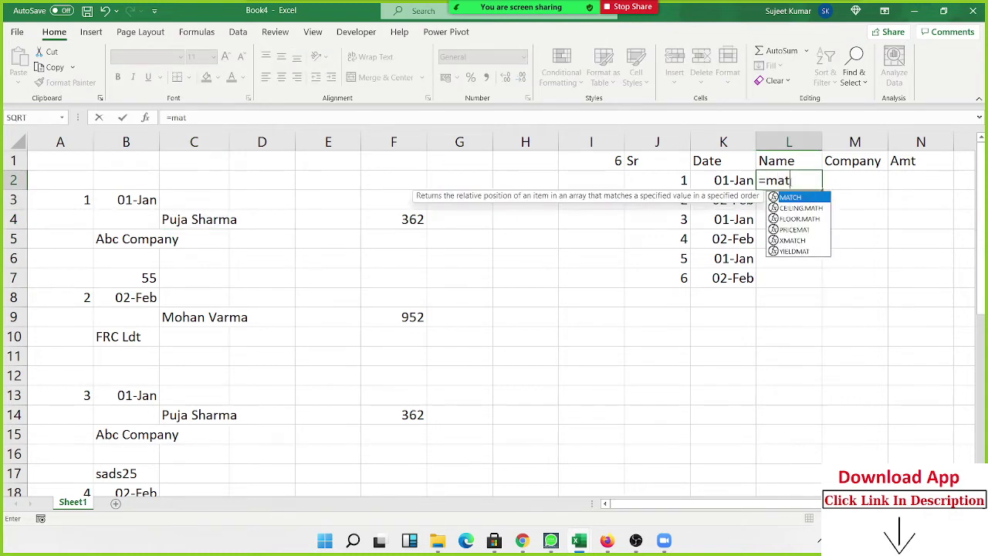
key("Tab")
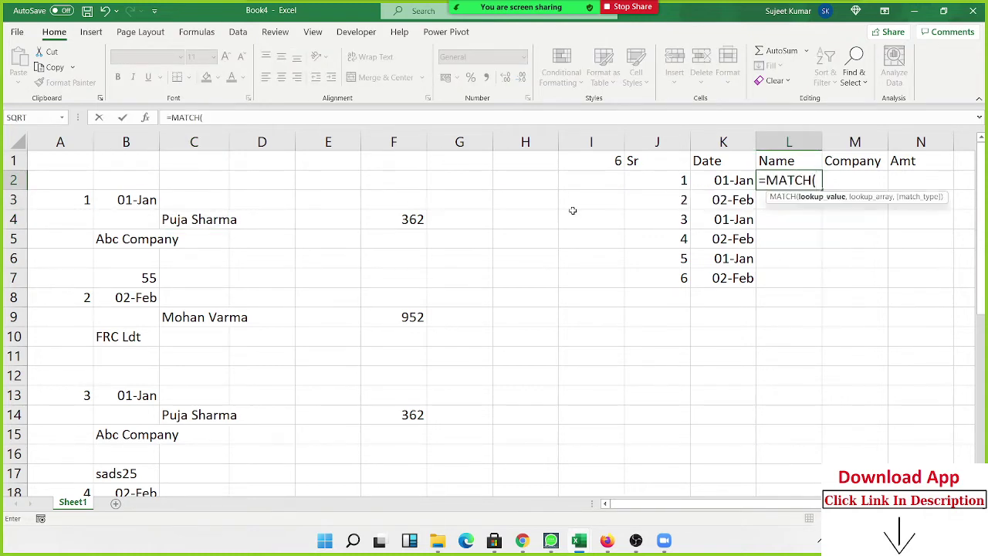
left_click(676, 185)
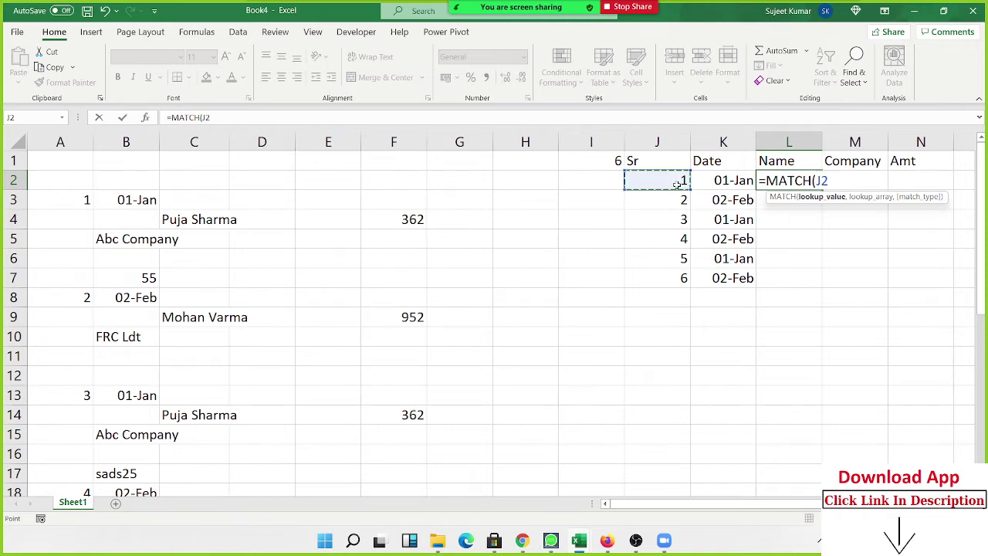
type(",")
left_click(85, 138)
type(",")
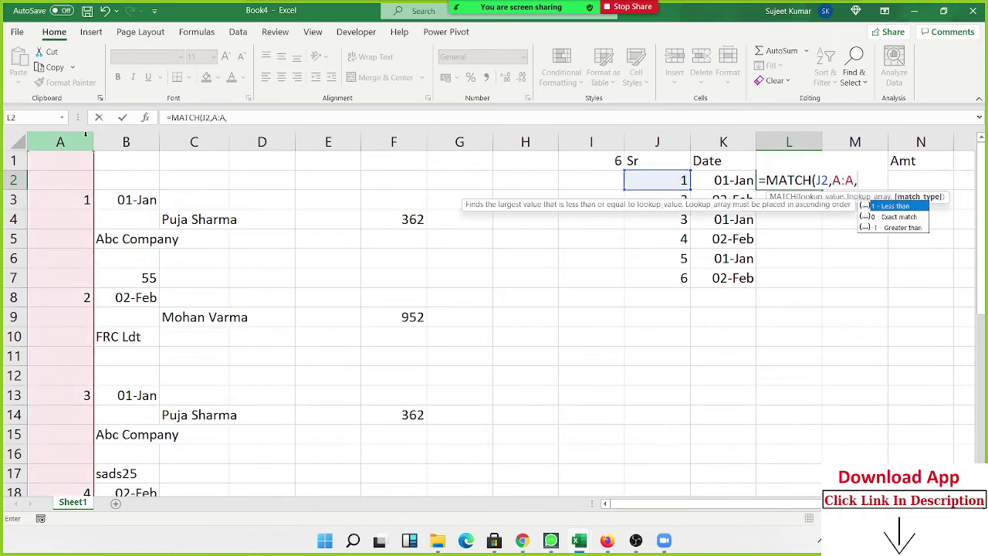
type("0")
key("Return")
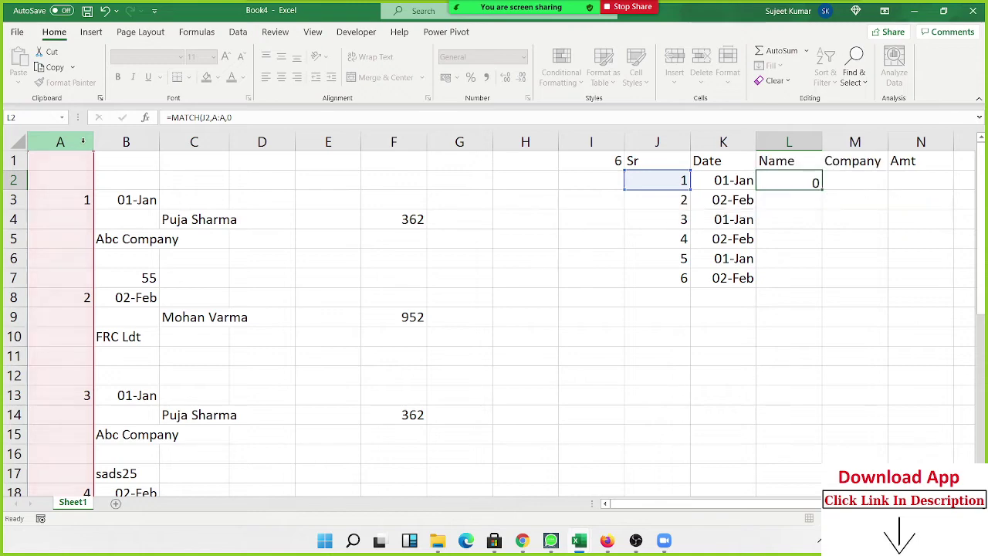
type("=of")
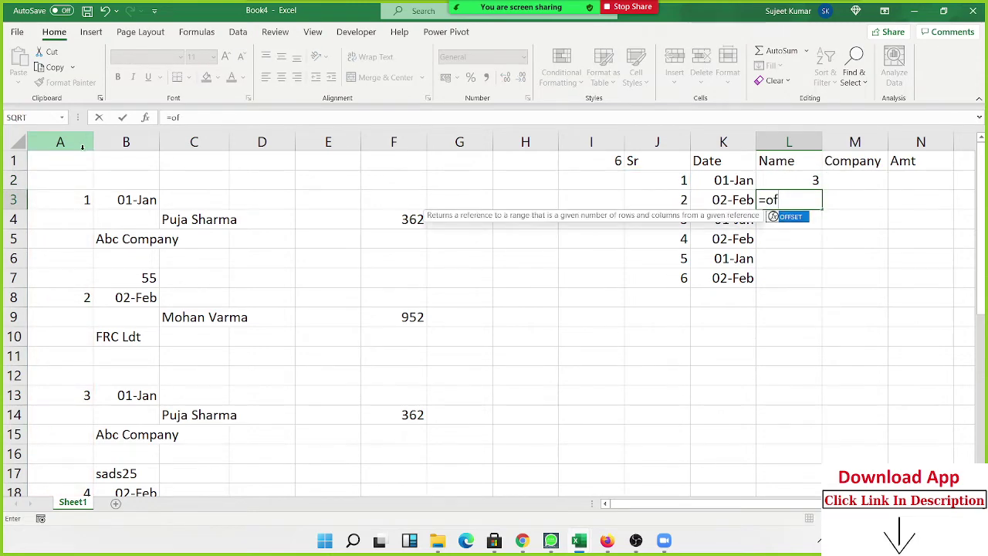
key("Escape")
key("Escape")
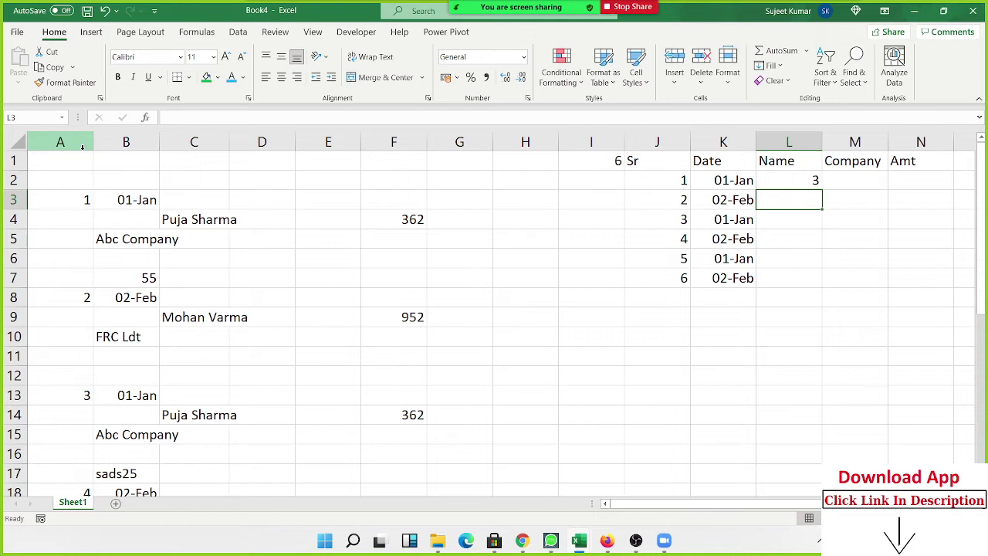
Enter =OFFSET(A1,L2,2) in L3 to return the name using the row number in L2
type("=of")
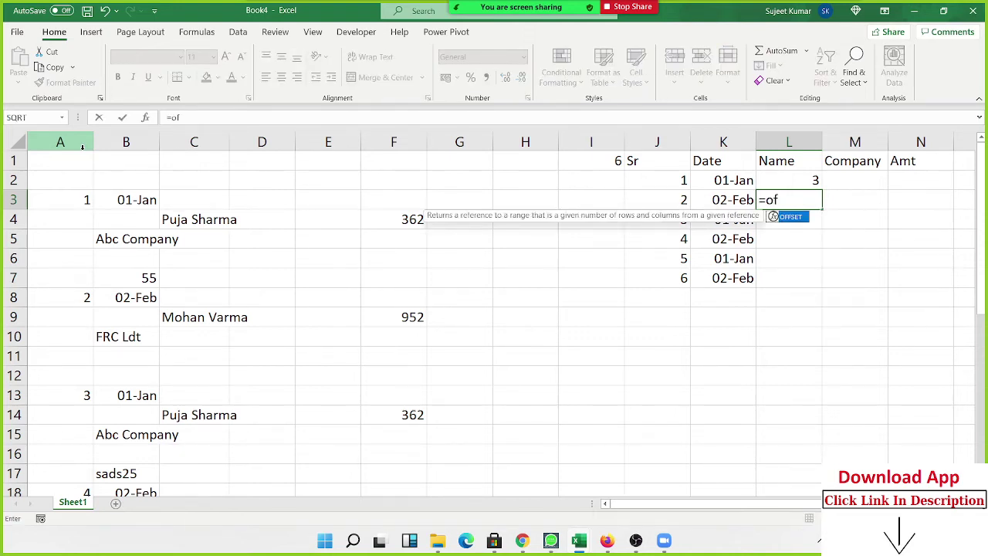
key("Tab")
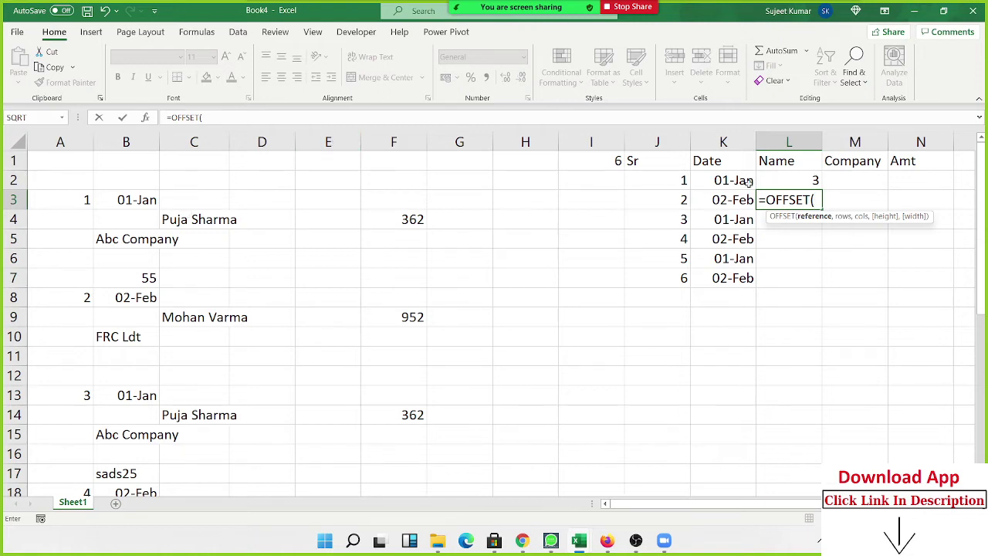
left_click(65, 161)
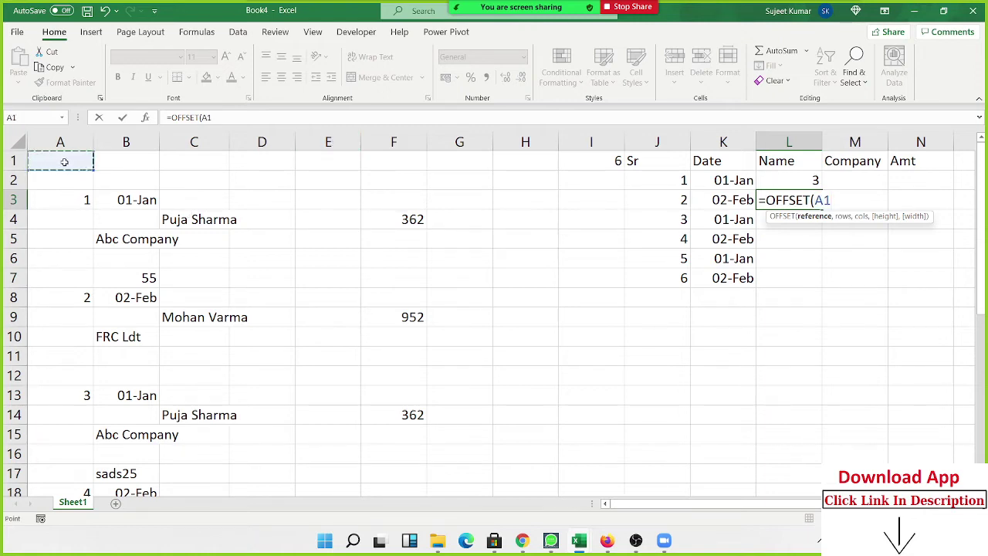
type(",")
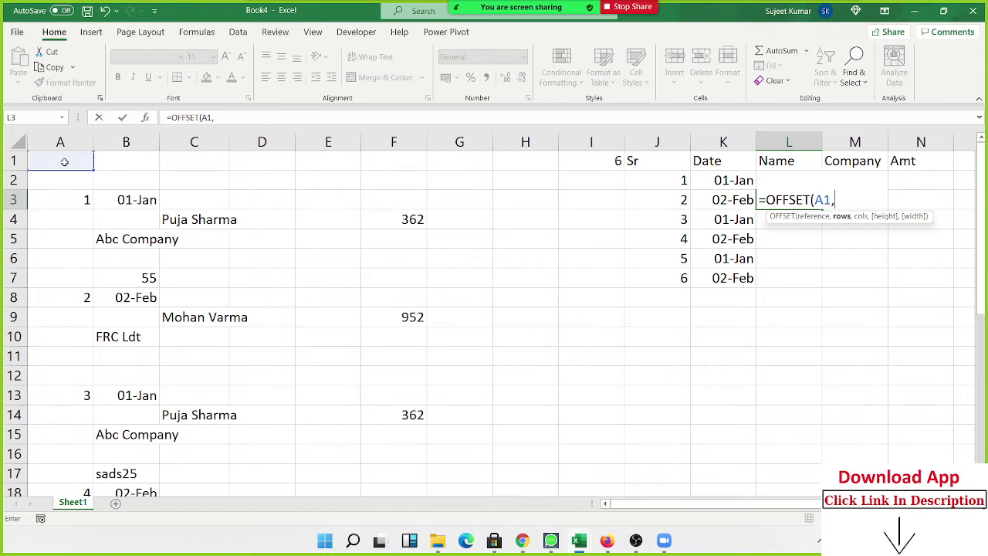
key("Up")
type("-")
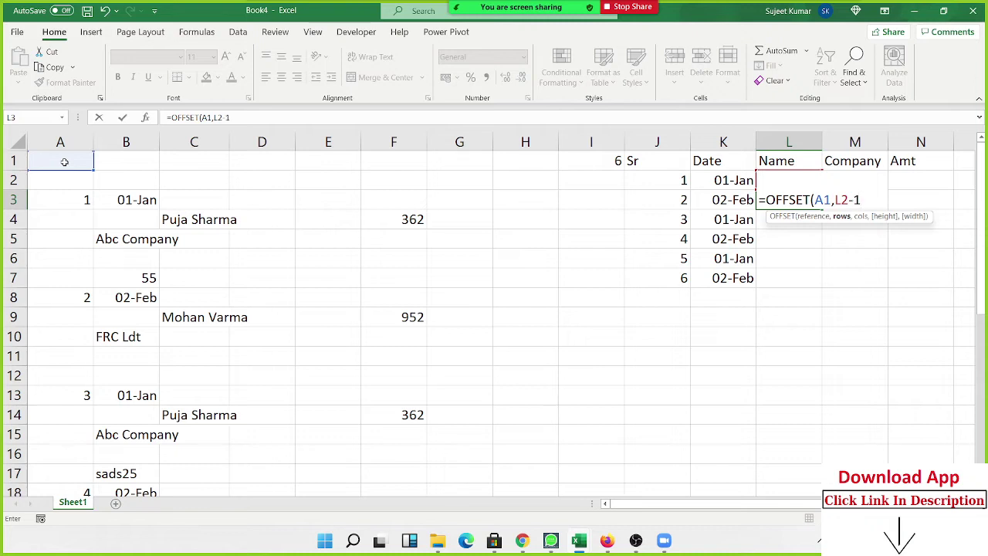
type("1,")
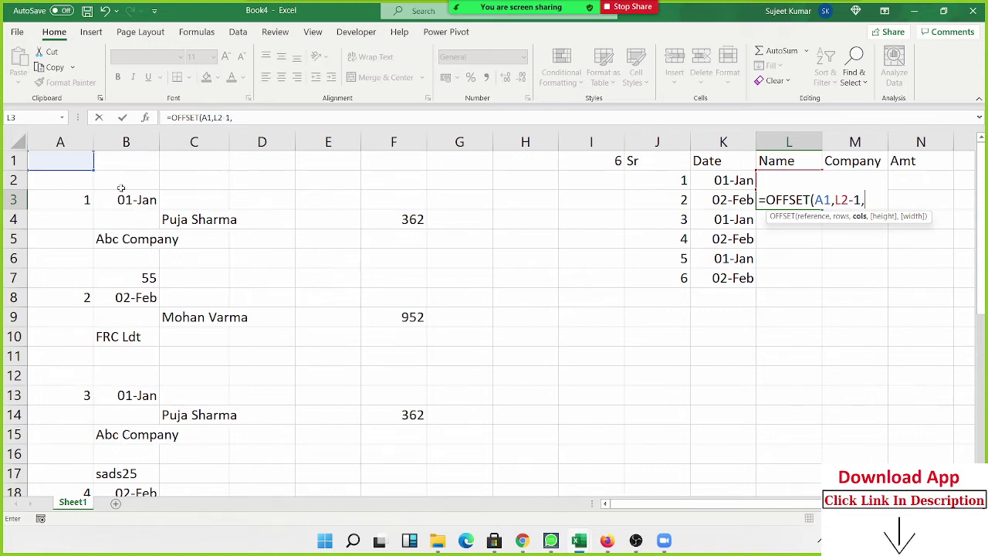
left_click(852, 200)
key("Delete")
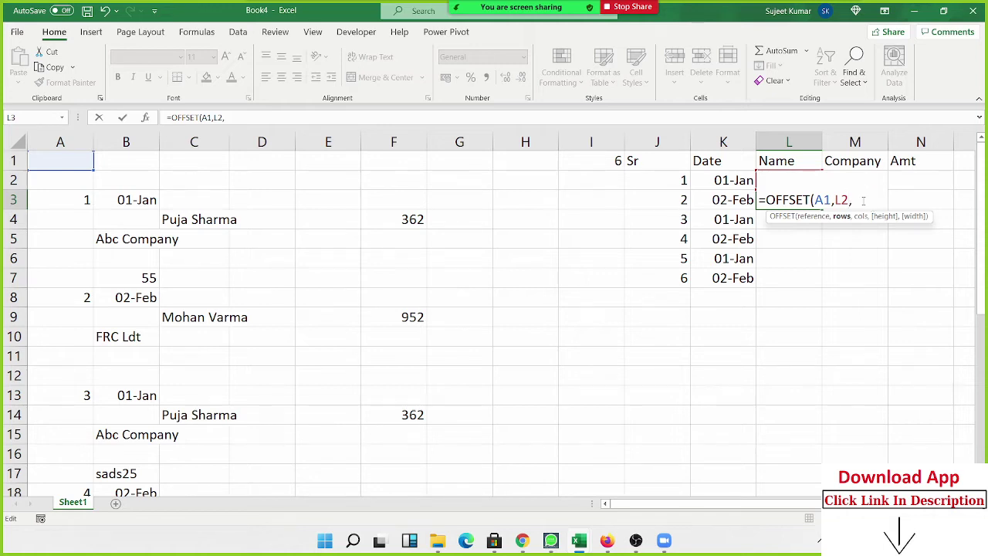
left_click(864, 200)
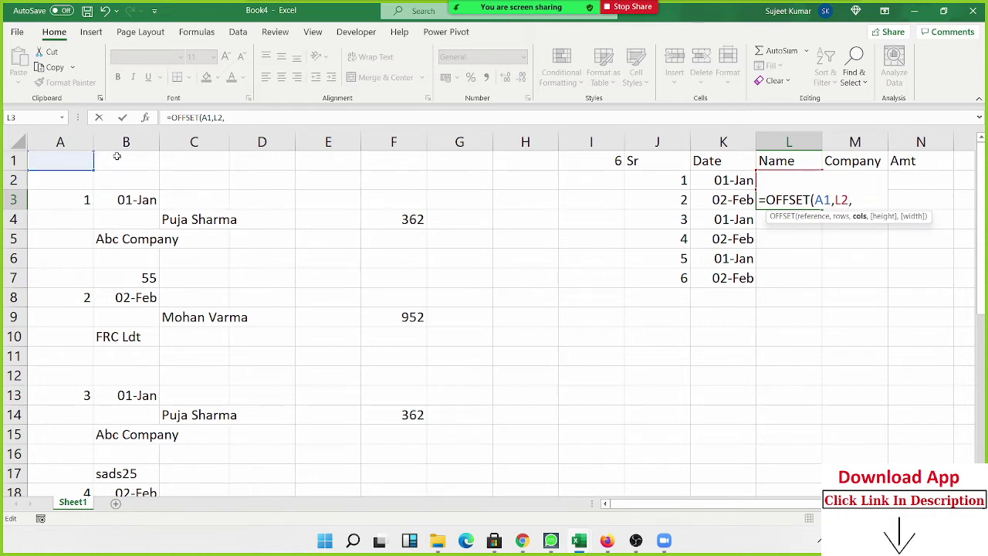
type("2")
key("Return")
key("Up")
key("Up")
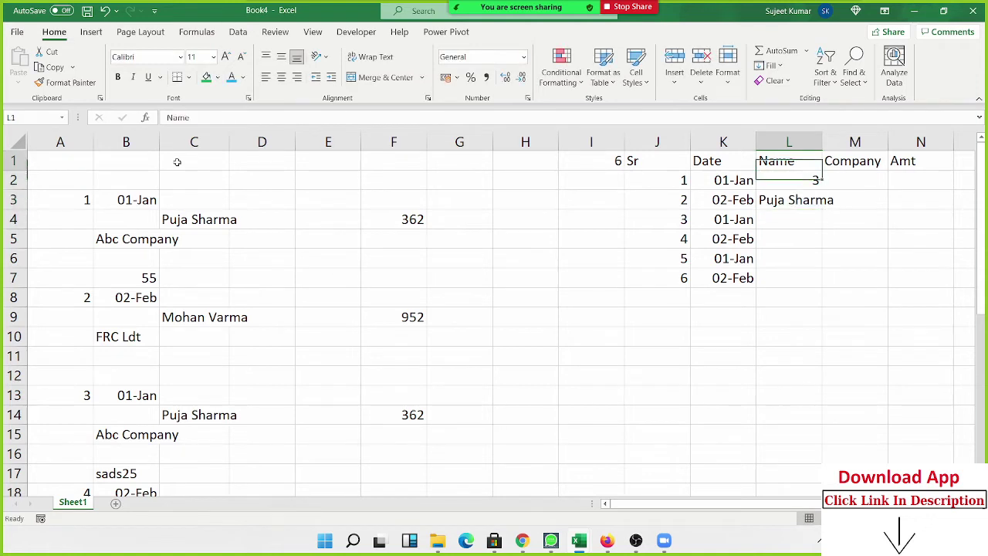
key("Up")
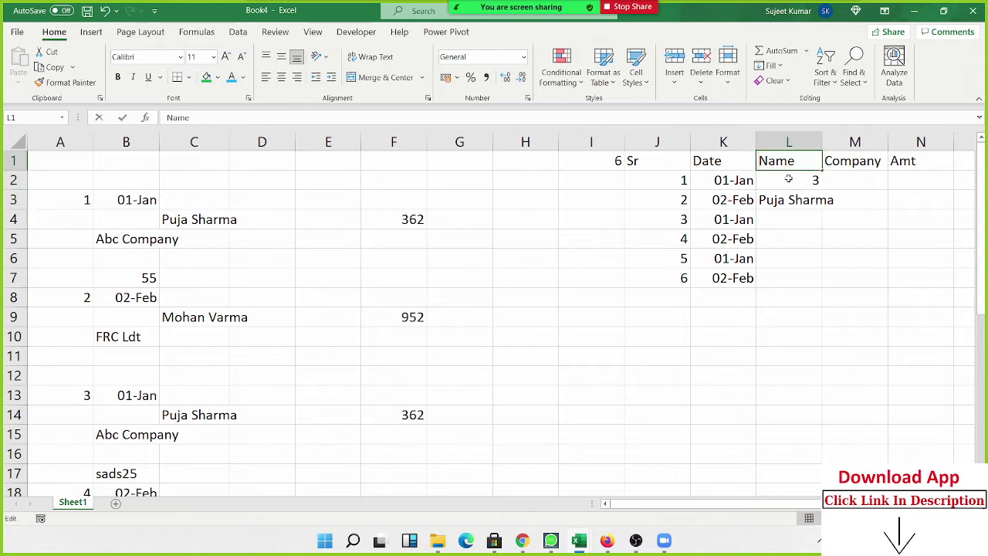
key("Down")
key("Up")
left_click(790, 217)
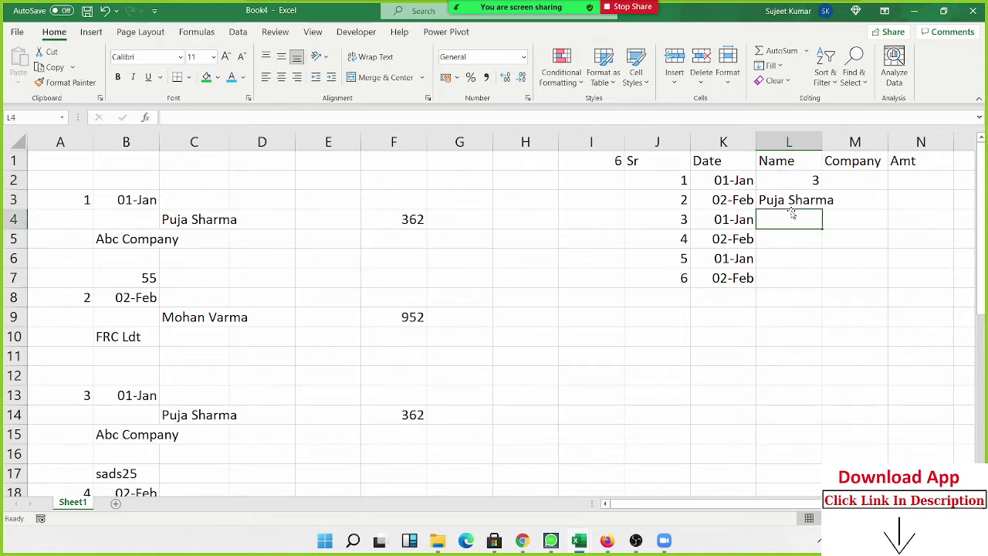
Autofit the width of column L to its contents
left_click(790, 203)
double_click(822, 142)
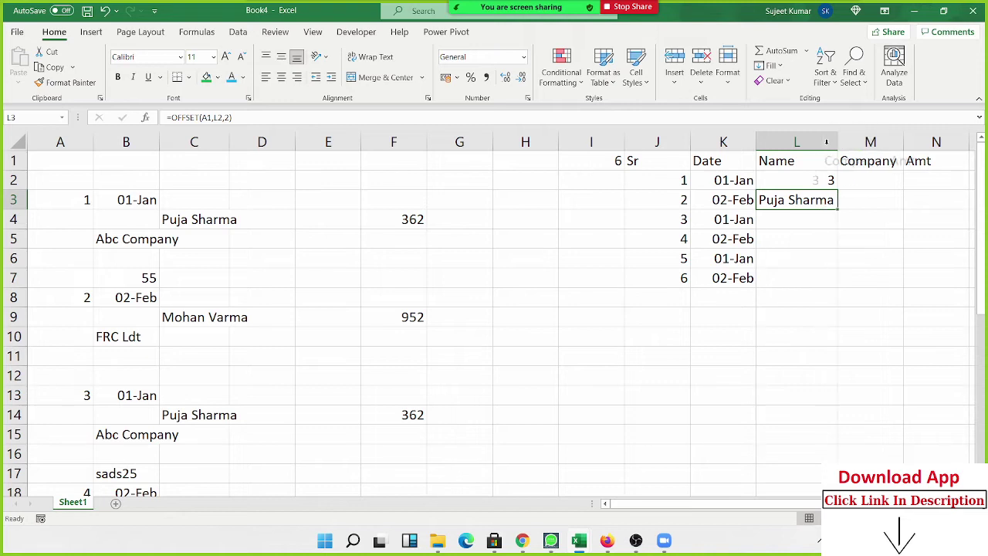
left_click(884, 205)
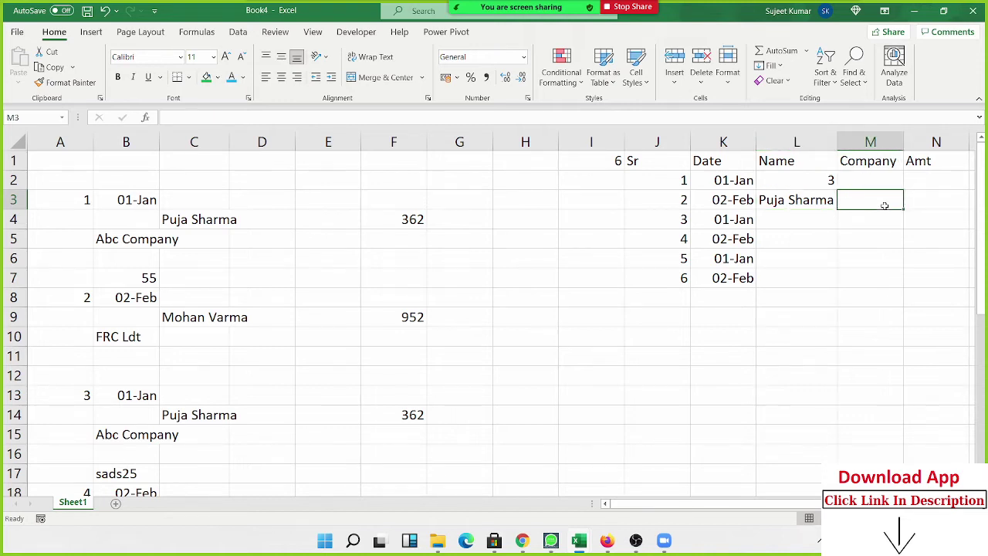
Nest L2's MATCH formula into L3 in place of the L2 reference, giving =OFFSET(A1,MATCH(J2,A:A,0),2)
double_click(826, 182)
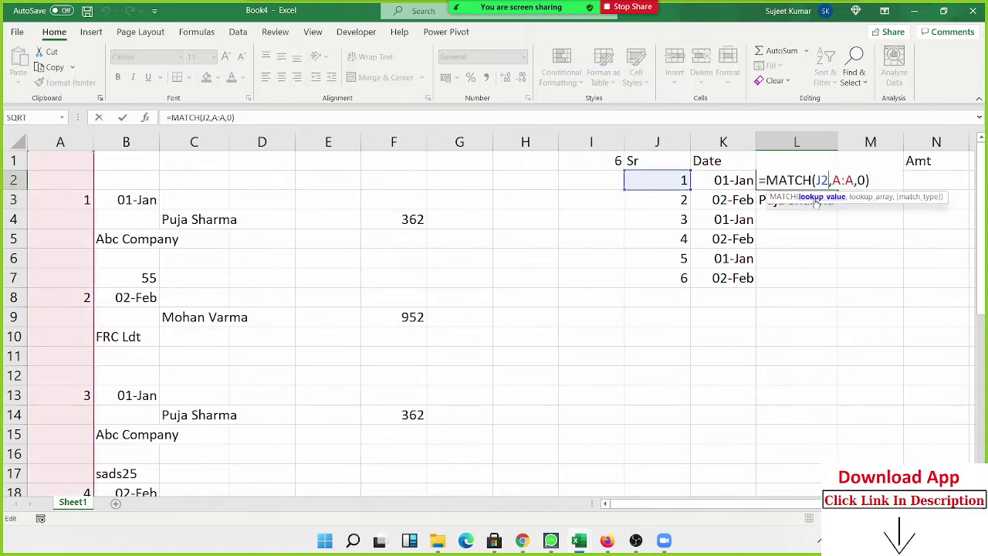
left_click_drag(764, 180, 880, 181)
key("ctrl+c")
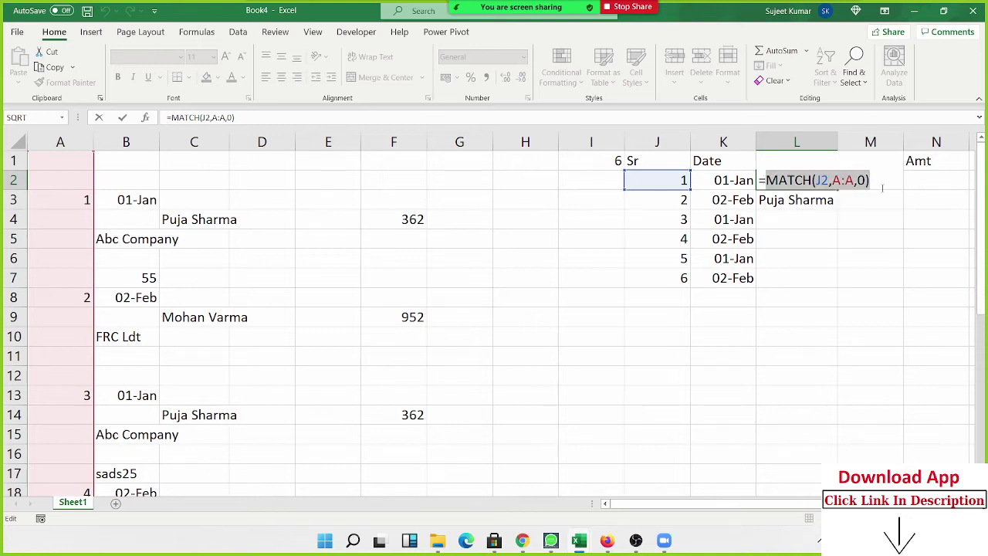
key("Escape")
double_click(785, 200)
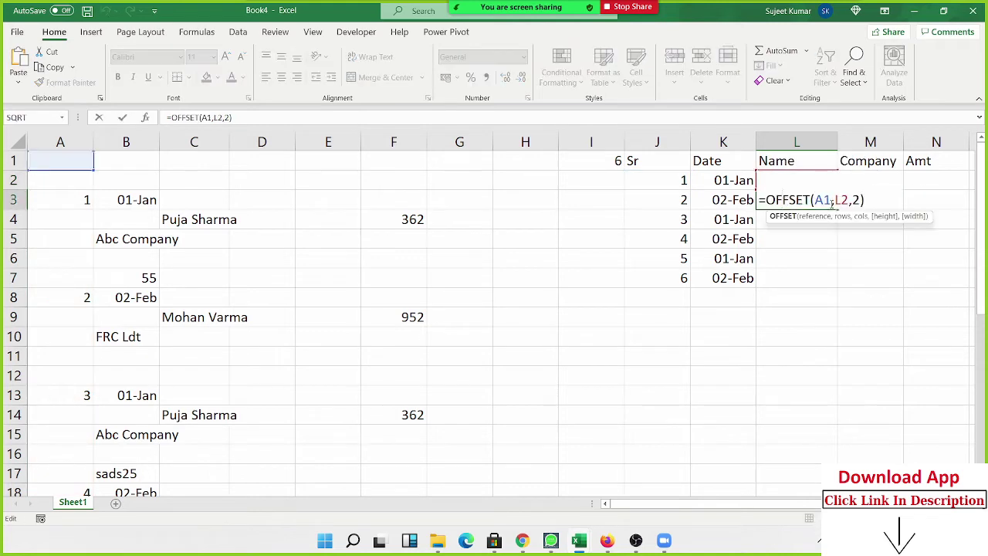
double_click(842, 200)
key("ctrl+v")
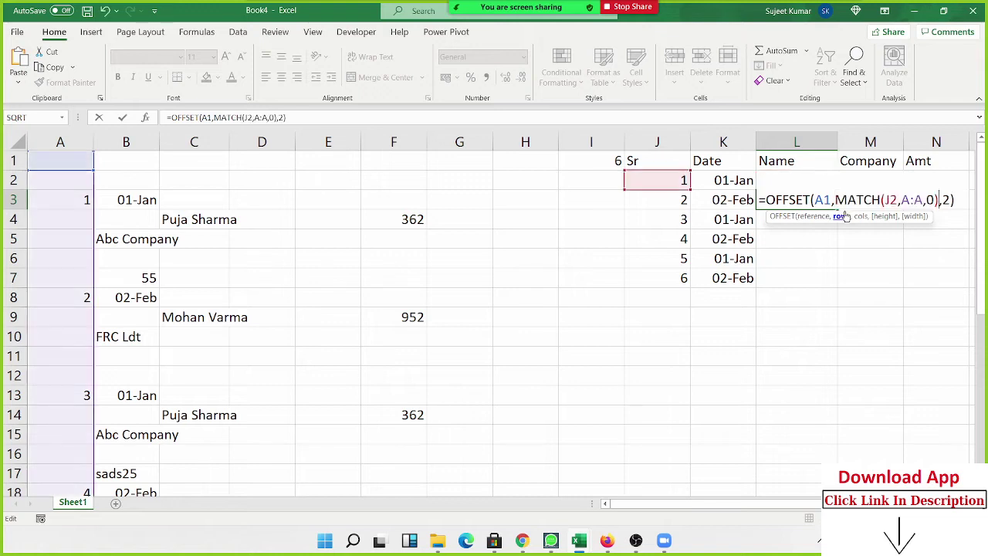
key("Return")
key("Up")
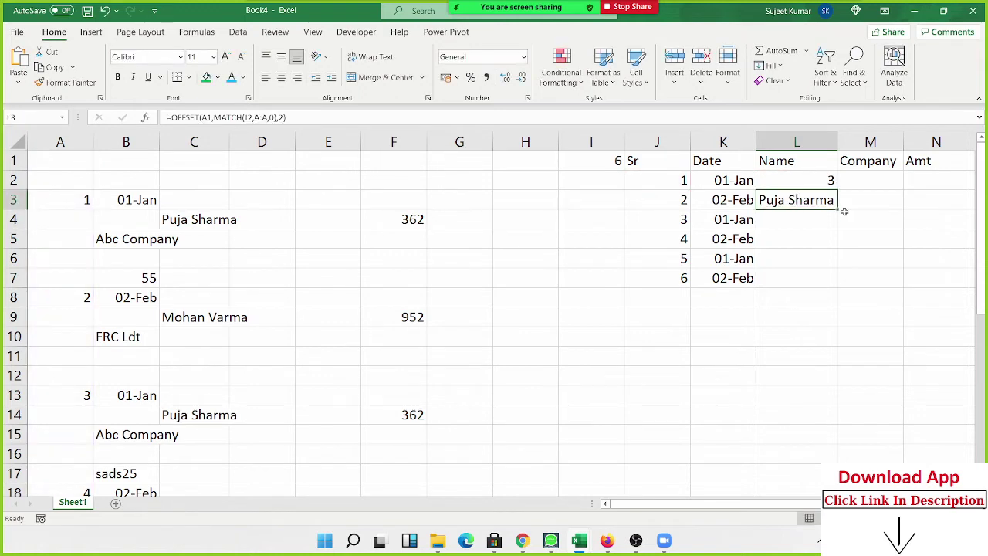
Replace L2's content with the exact combined OFFSET/MATCH formula text from L3 and clear L3
double_click(800, 200)
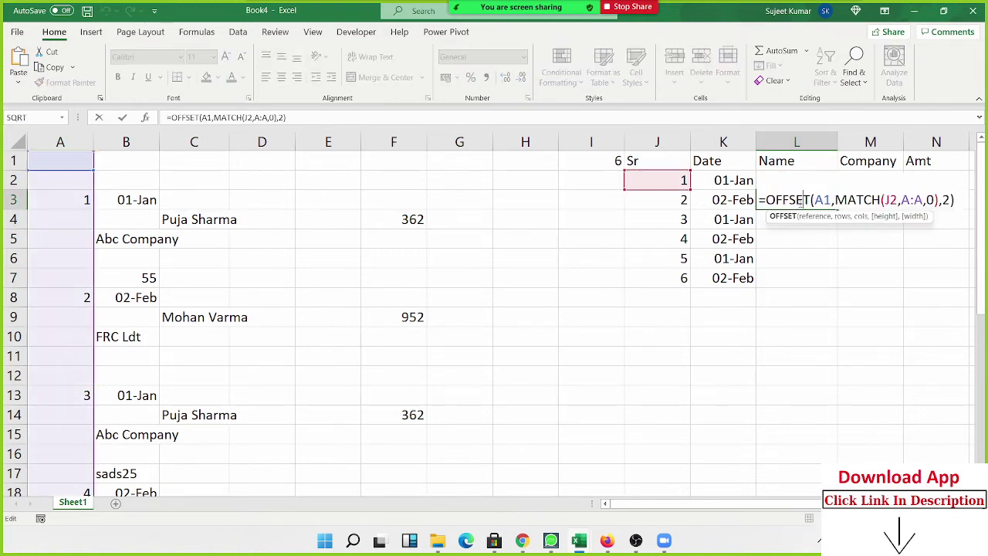
key("ctrl+a")
key("ctrl+c")
key("Escape")
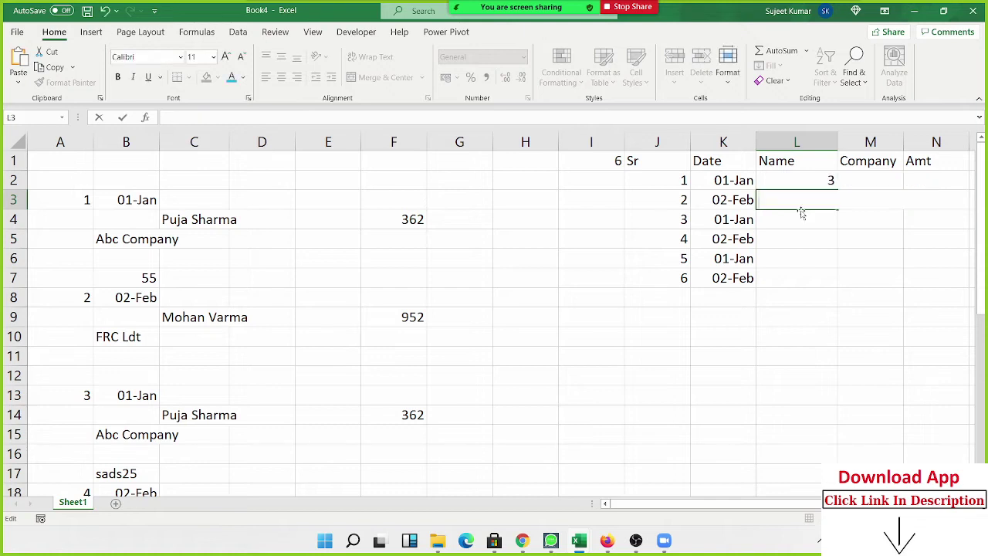
left_click(817, 182)
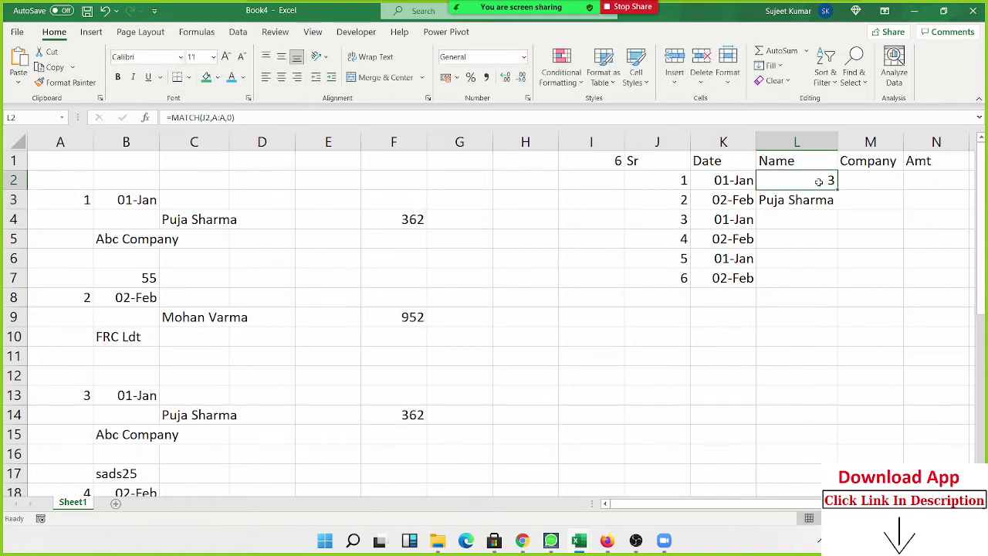
key("Delete")
key("ctrl+v")
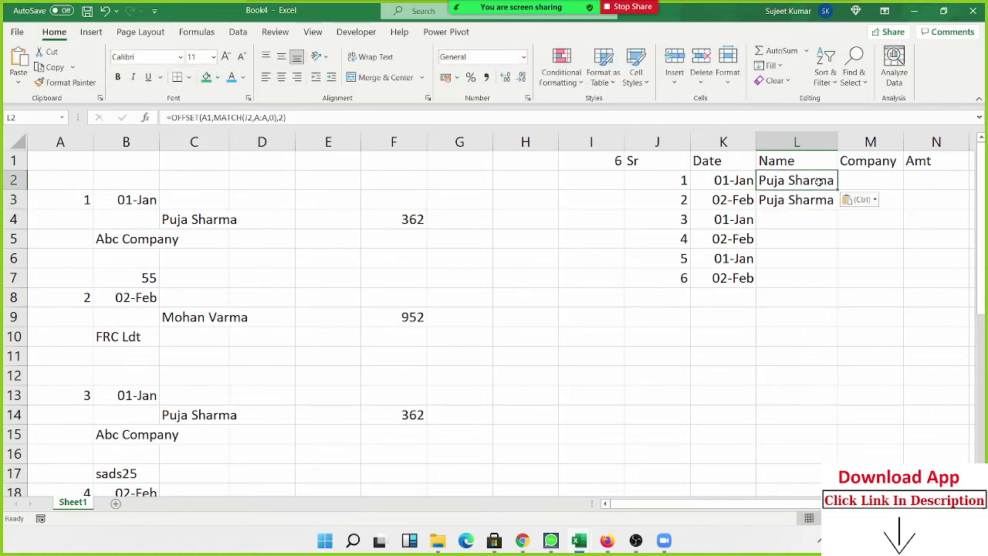
left_click(783, 200)
key("Delete")
key("Up")
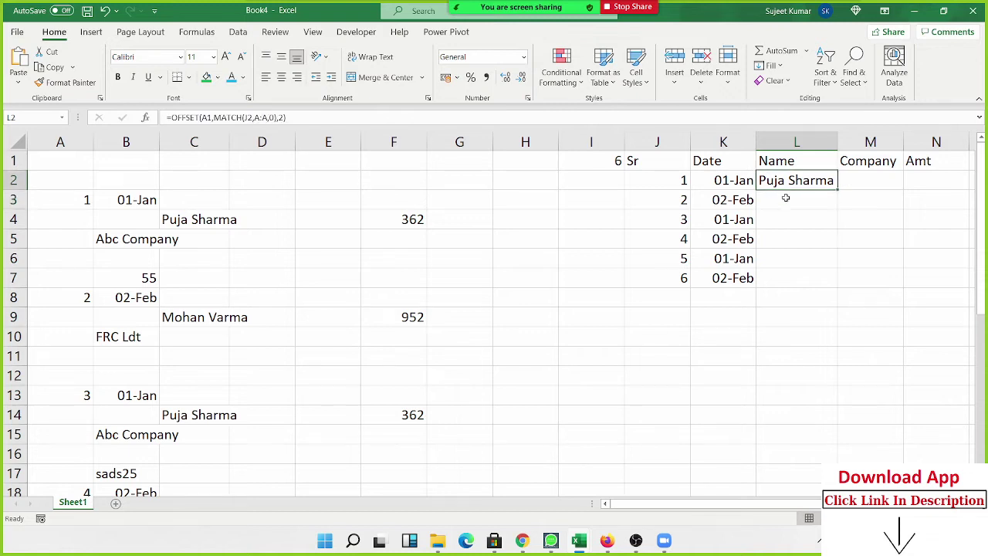
Make the references in L2 absolute as $A$1 and $A:$A, and fill the formula down the Name column to row 15
key("F2")
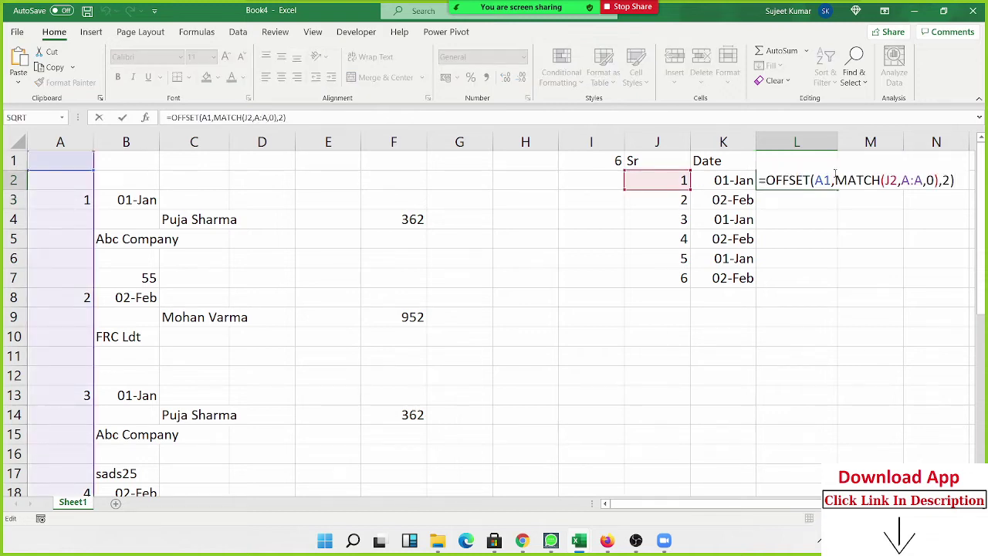
left_click(823, 180)
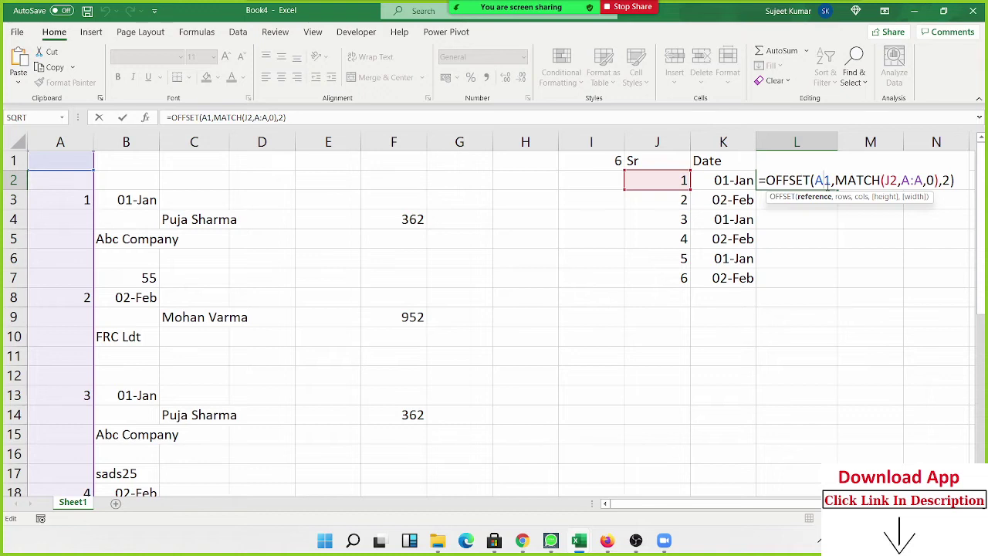
key("F4")
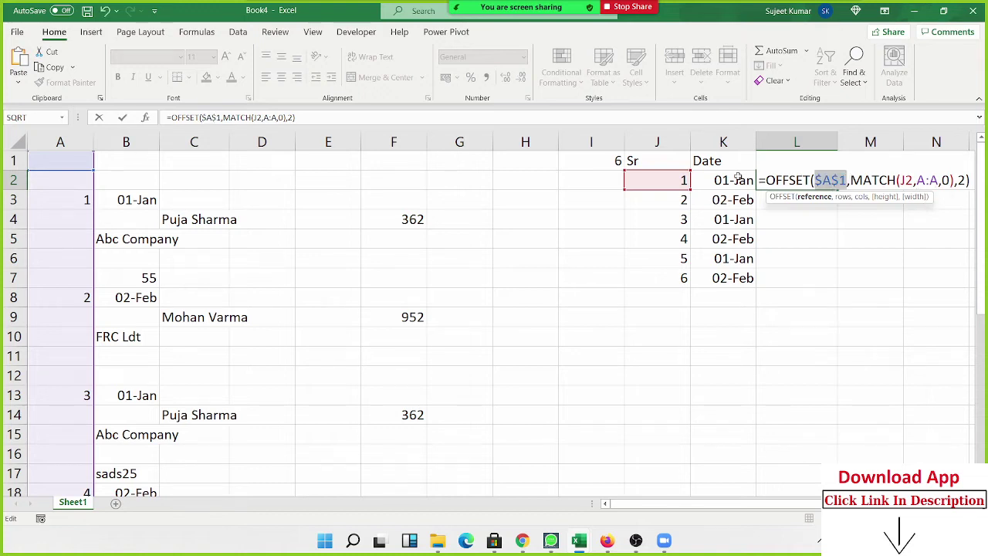
left_click(924, 180)
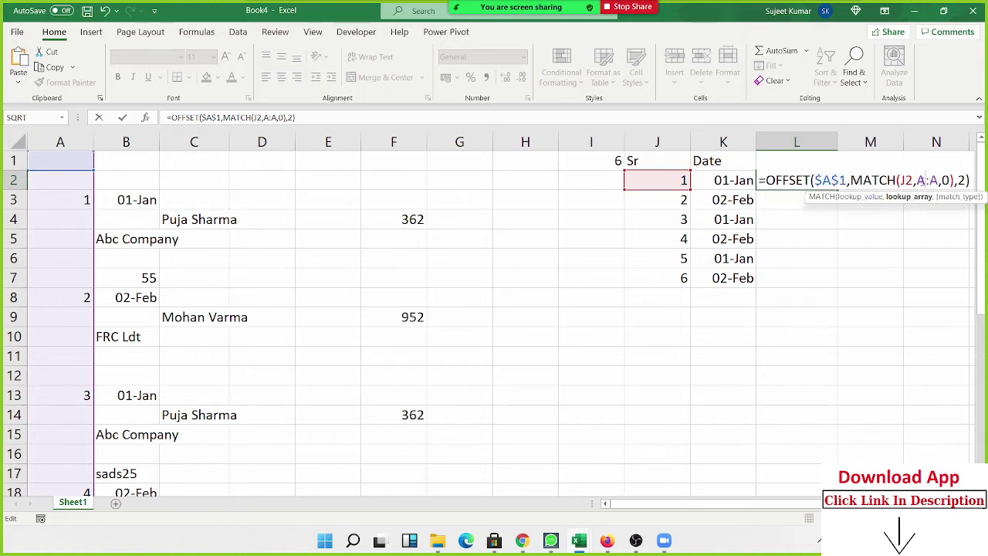
key("F4")
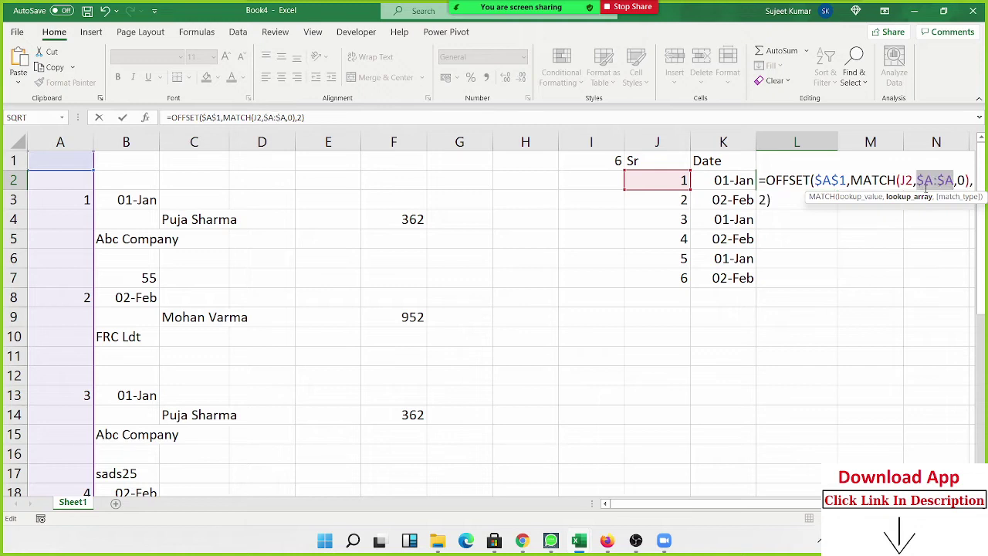
scroll(704, 507, "right", 1)
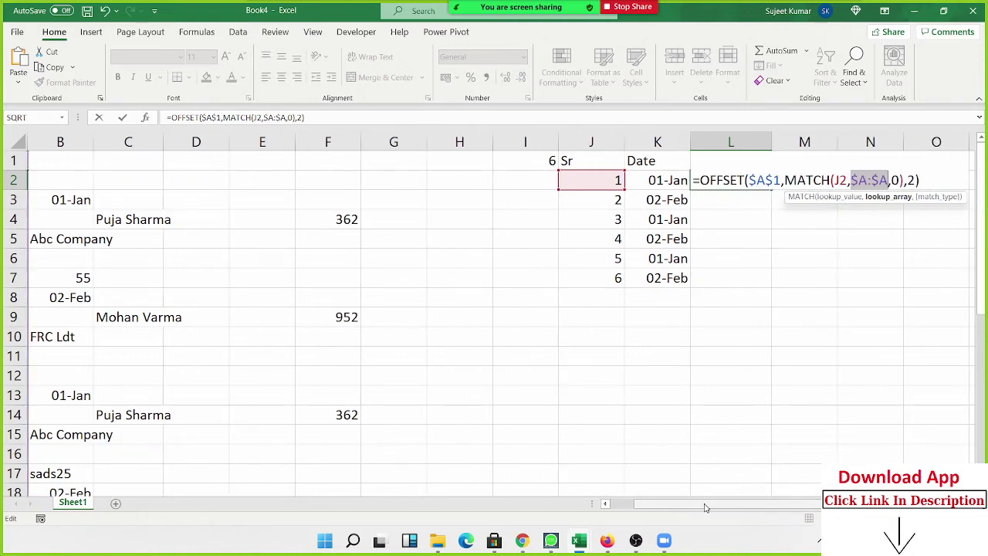
key("Return")
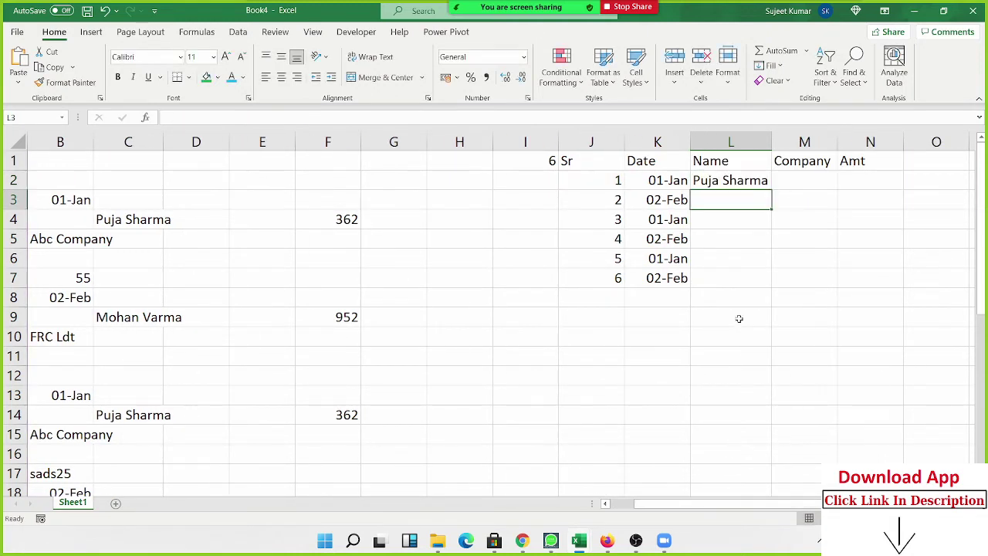
left_click(732, 182)
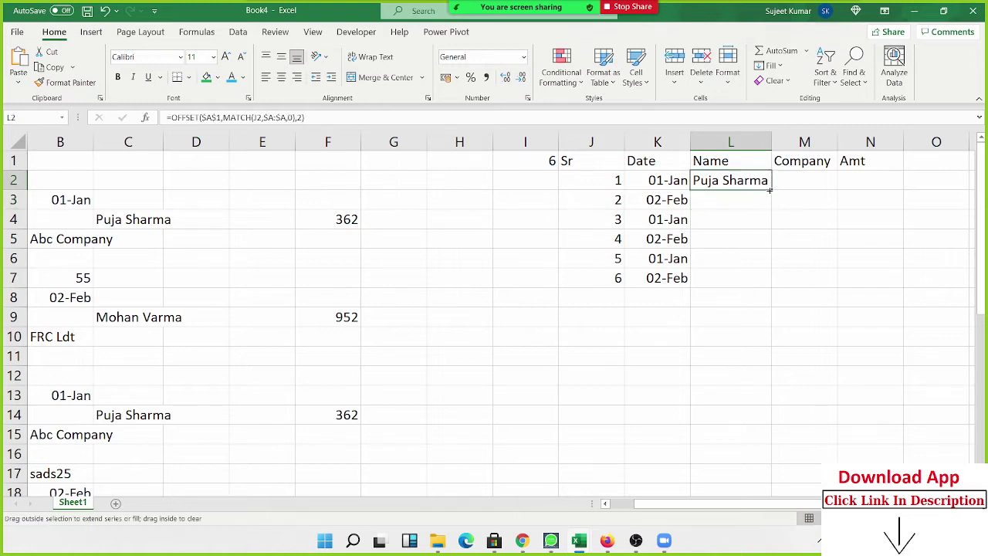
double_click(769, 190)
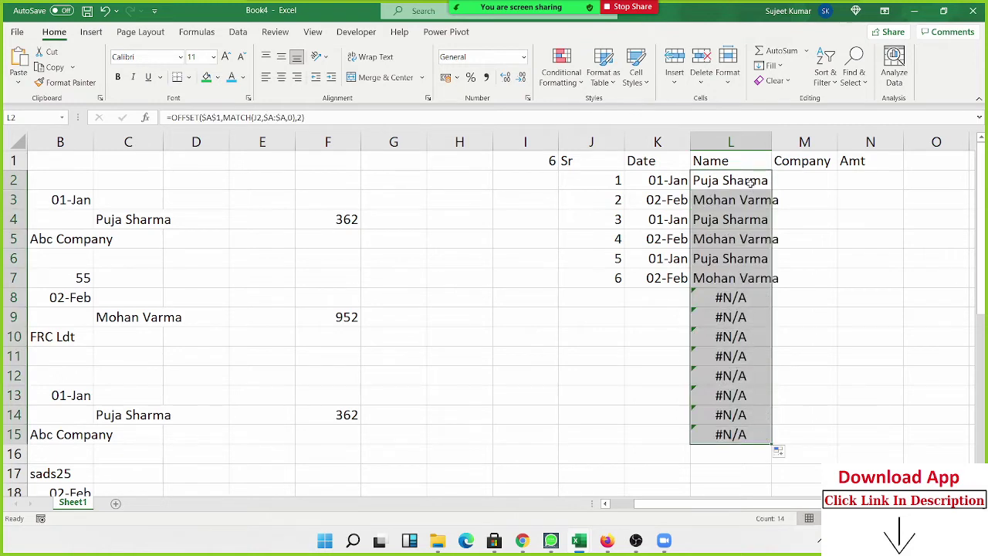
Wrap L2's formula as =IFERROR(OFFSET($A$1,MATCH(J2,$A:$A,0),2),"") and refill it down the Name column to row 15
left_click(747, 185)
double_click(747, 180)
left_click(698, 179)
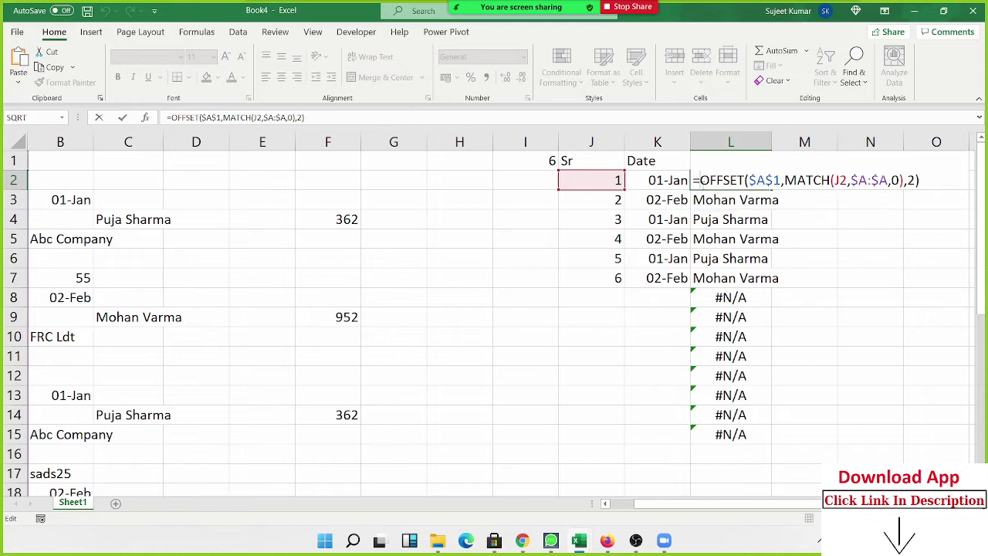
type("IFERROR(")
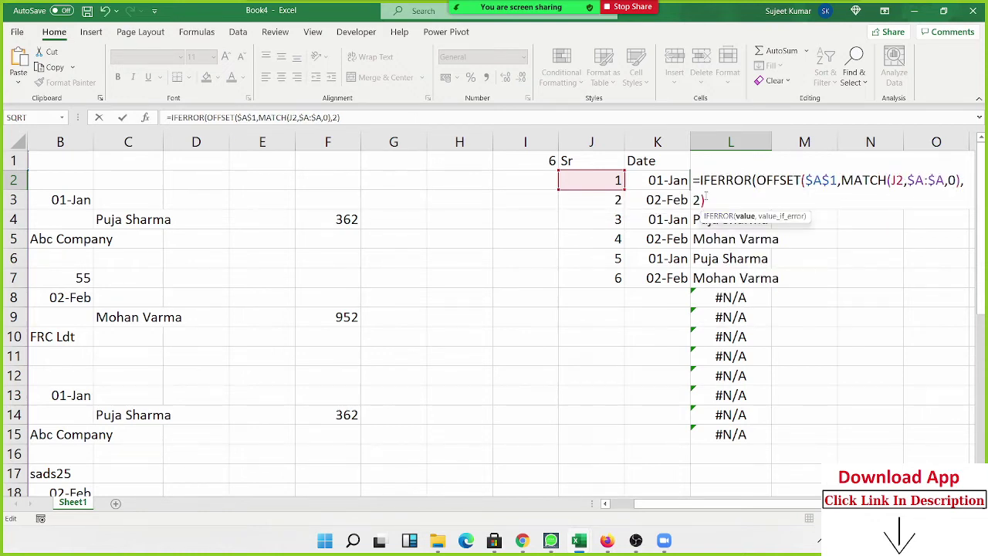
type(",\"\"_")
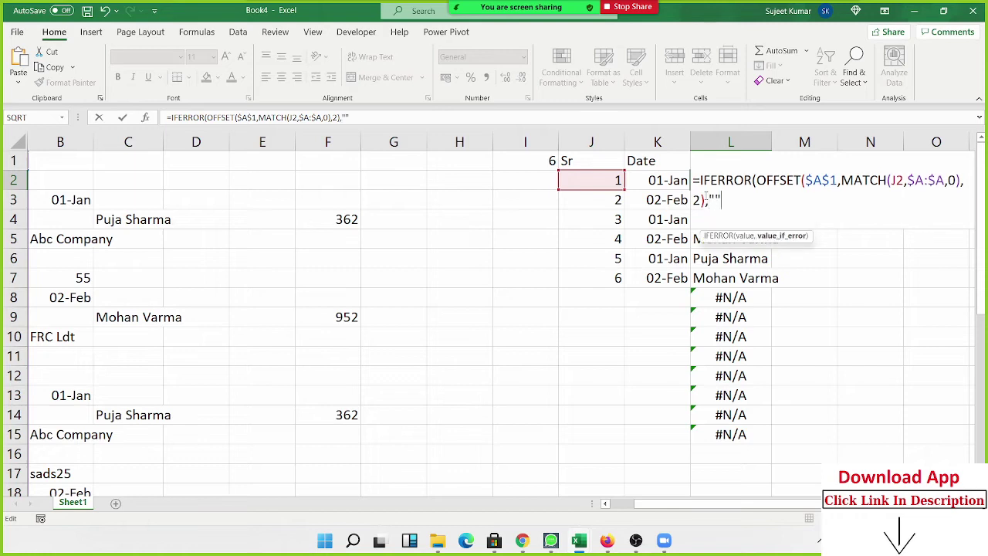
type(")")
key("ctrl+Return")
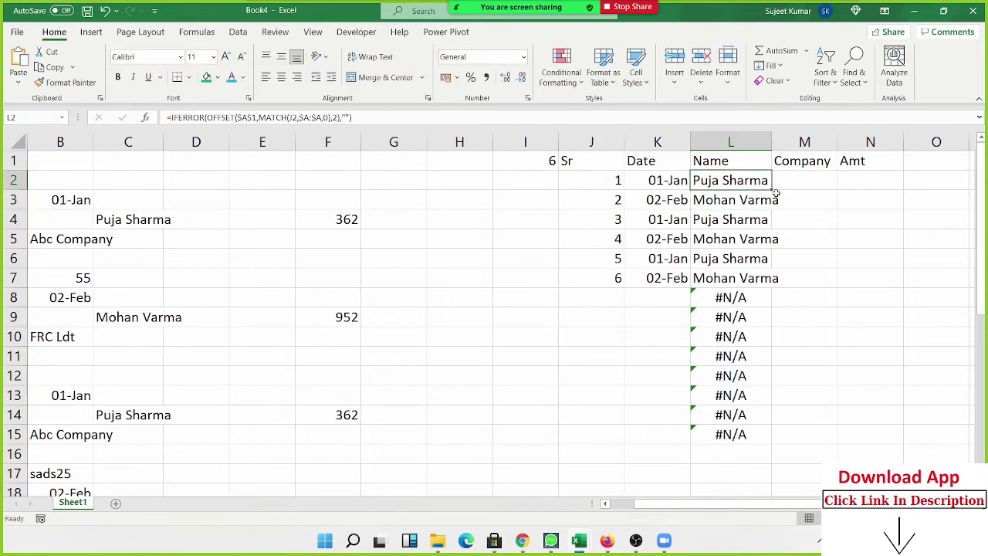
double_click(772, 187)
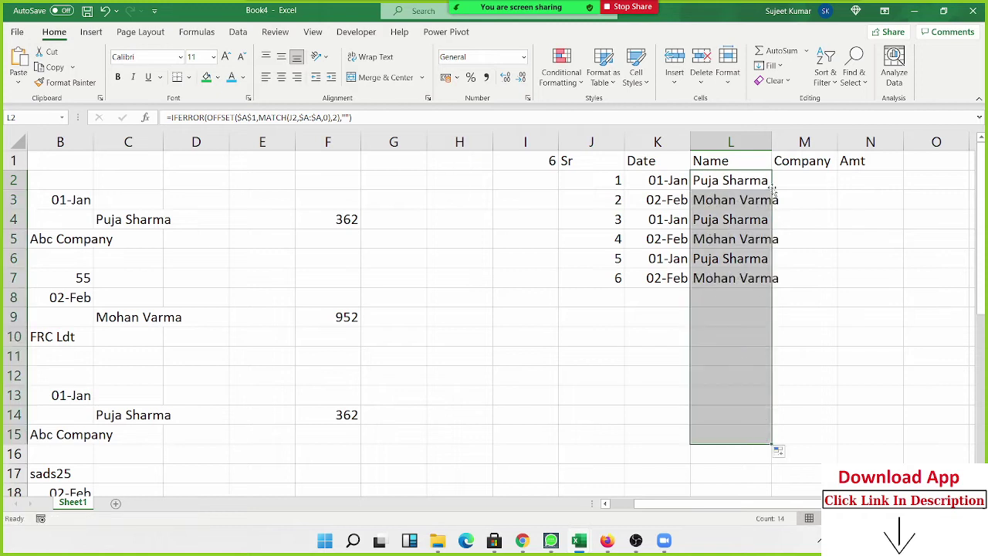
Copy the exact formula text from L2 into M2 under Company, keeping the J2 reference
left_click(708, 166)
left_click(708, 182)
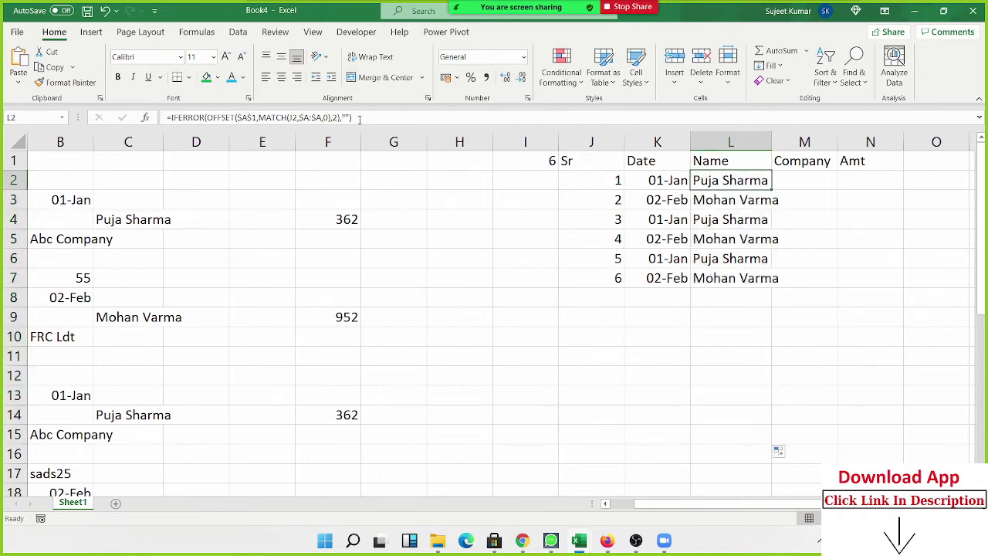
key("F2")
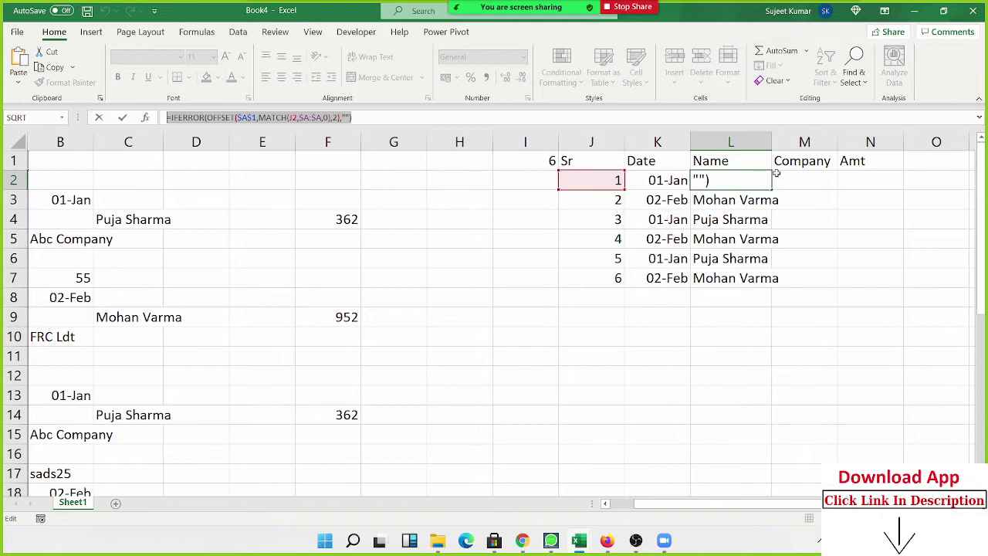
key("Escape")
left_click(806, 178)
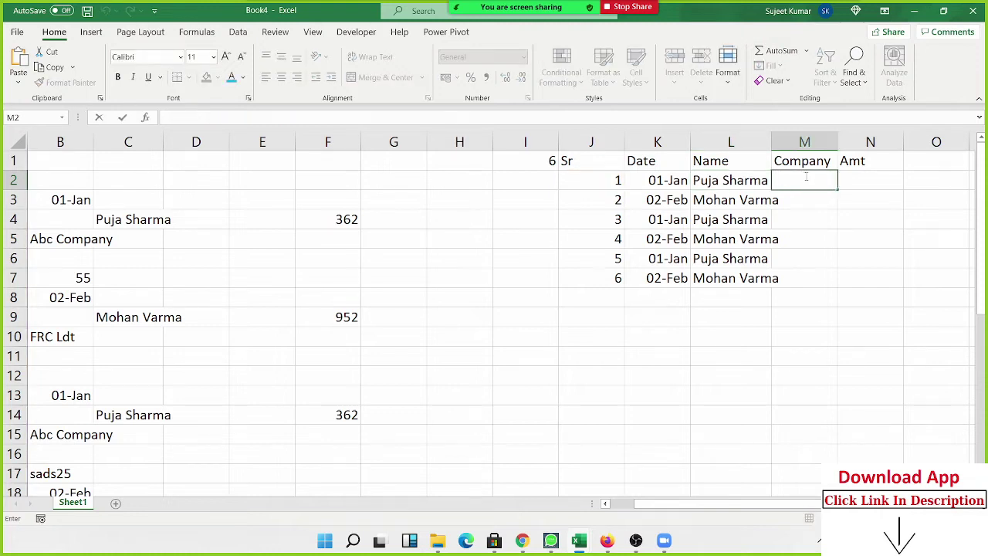
type("=IFERROR(OFFSET($A$1,MATCH(J2,$A:$A,0),2),\"\")")
key("Return")
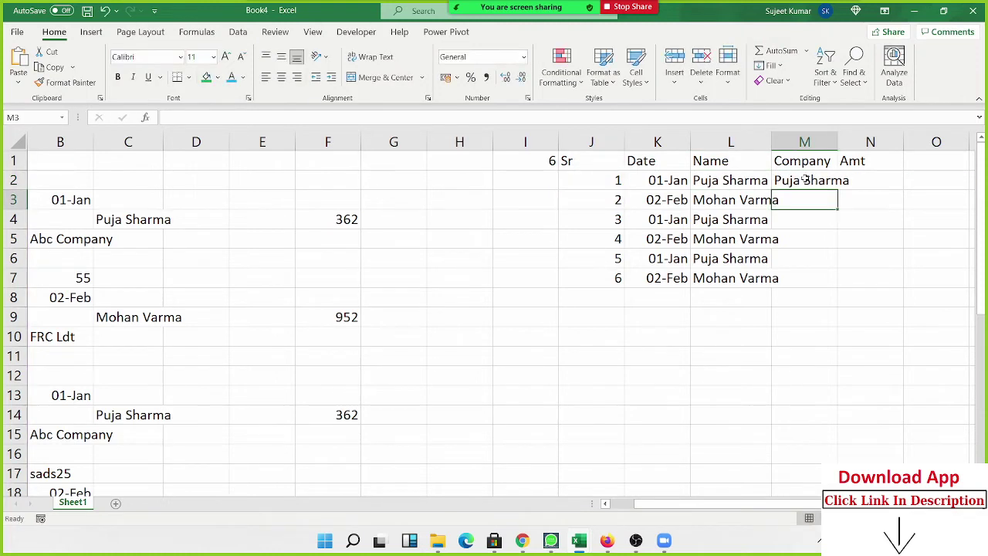
Open the Company formula in M2 for editing
left_click(805, 179)
double_click(805, 179)
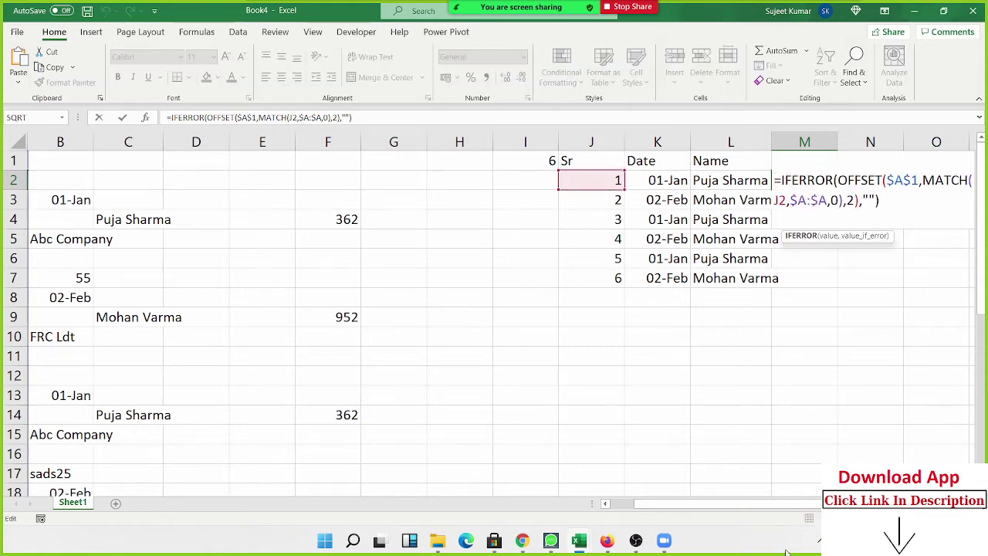
left_click_drag(702, 507, 627, 506)
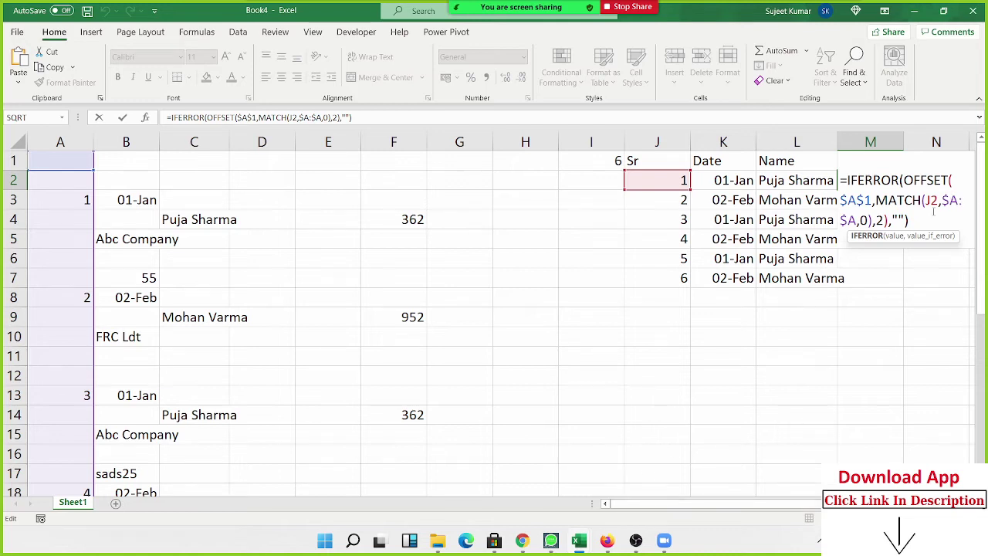
Switch to the Zoom meeting's participants list, mute all participants and close the list
left_click(447, 14)
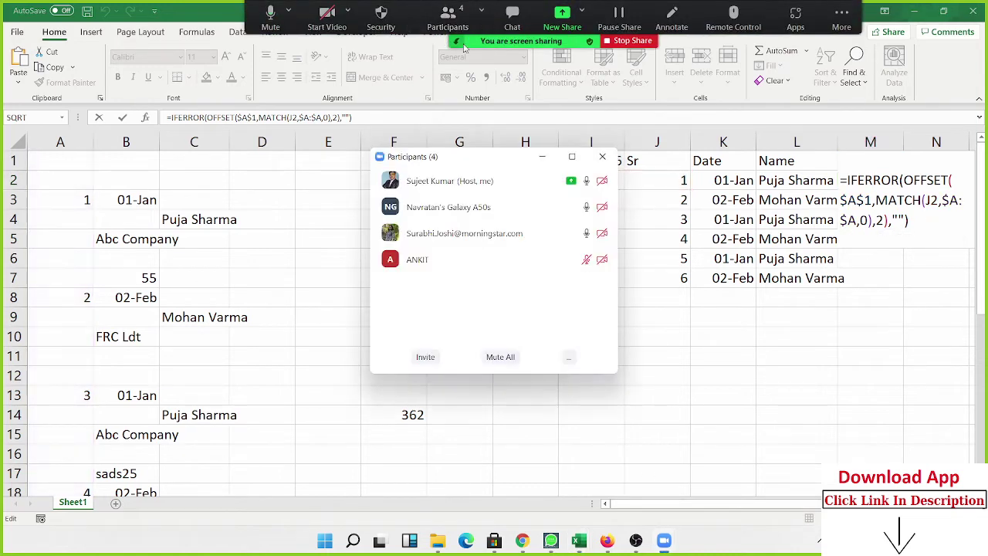
left_click(508, 357)
left_click(549, 306)
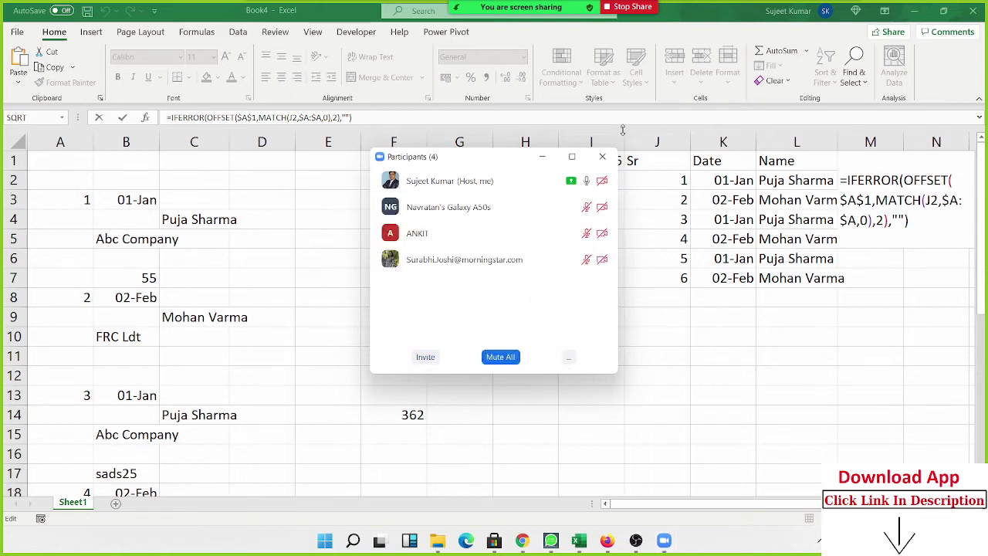
left_click(601, 158)
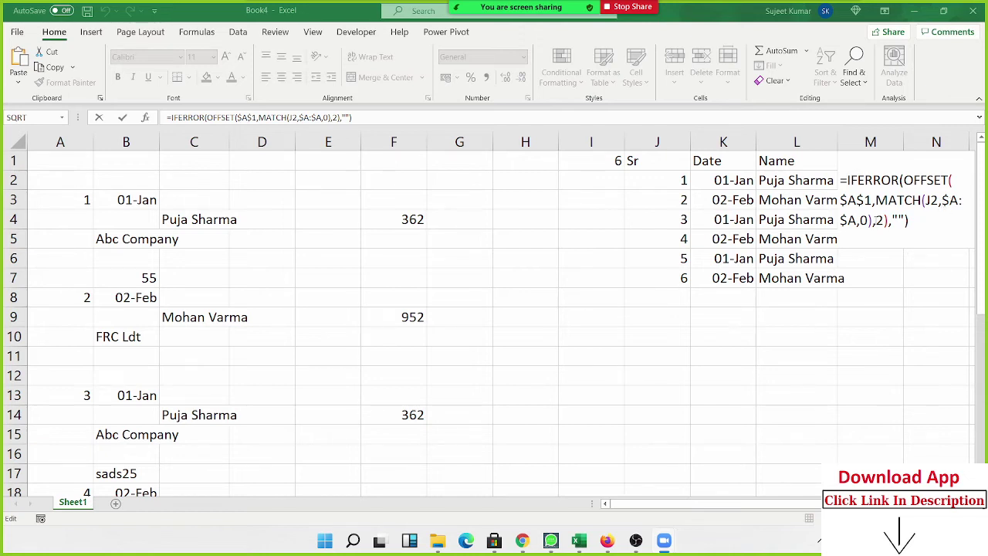
Add +2 to the MATCH row result in M2's Company formula and set its OFFSET column argument to 1
left_click(872, 180)
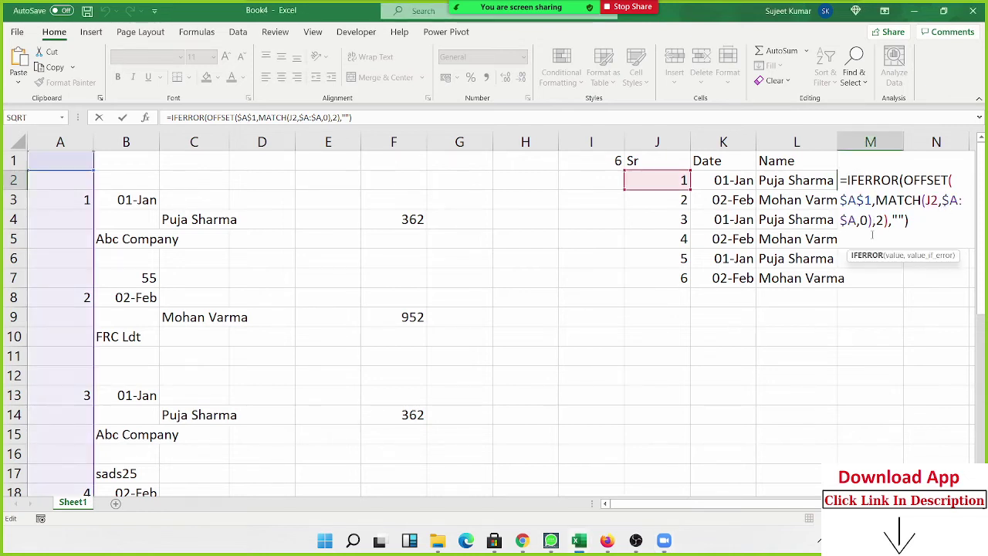
left_click(873, 220)
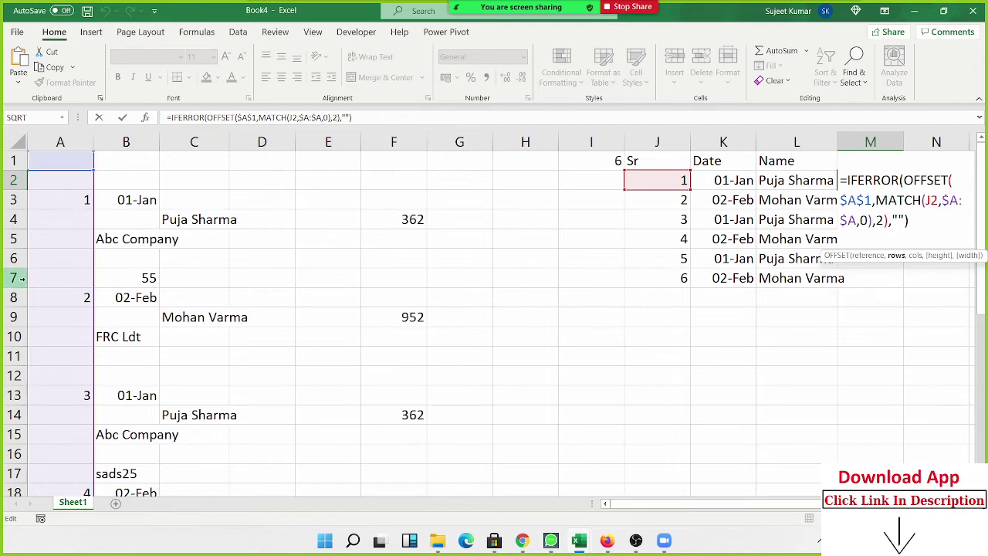
type("+2")
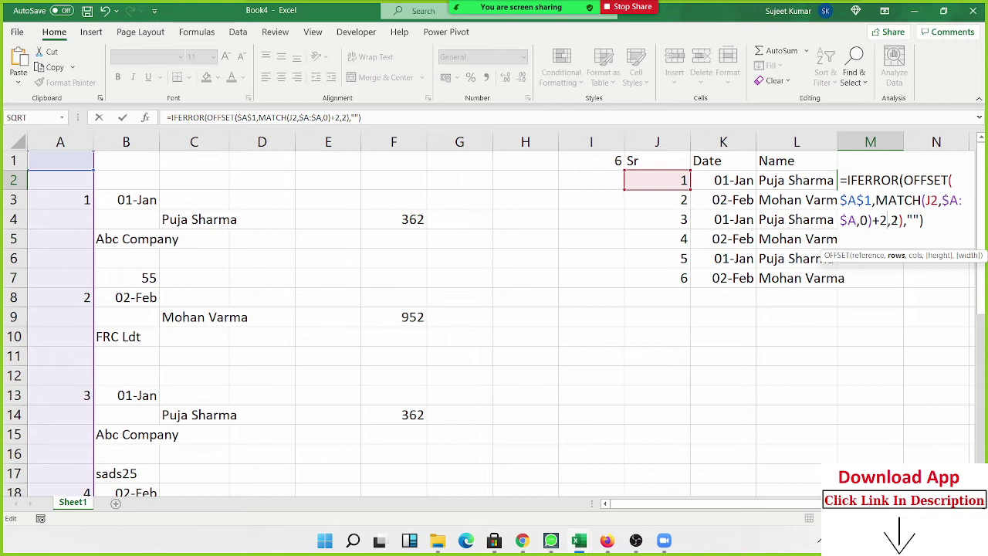
key("Right")
key("Delete")
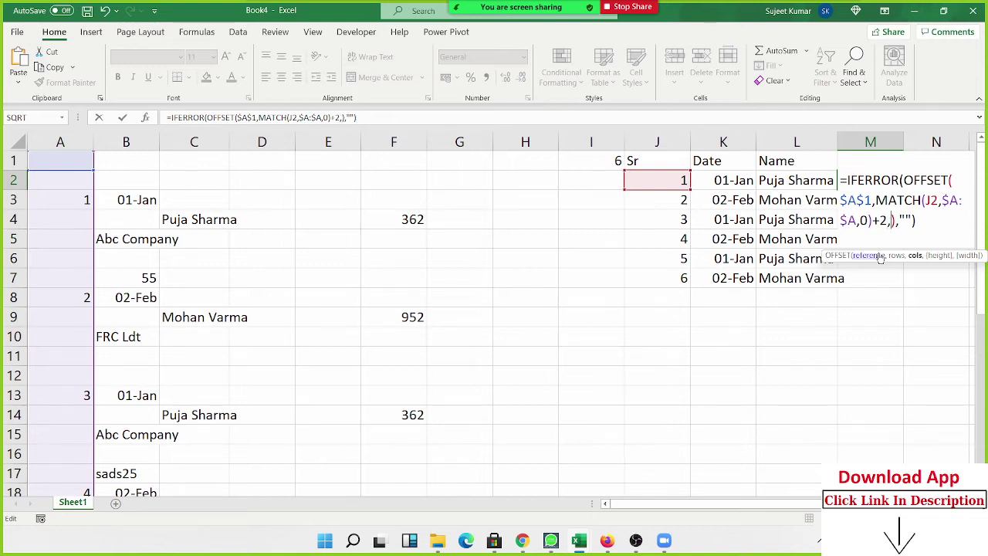
key("BackSpace")
key("Return")
key("Up")
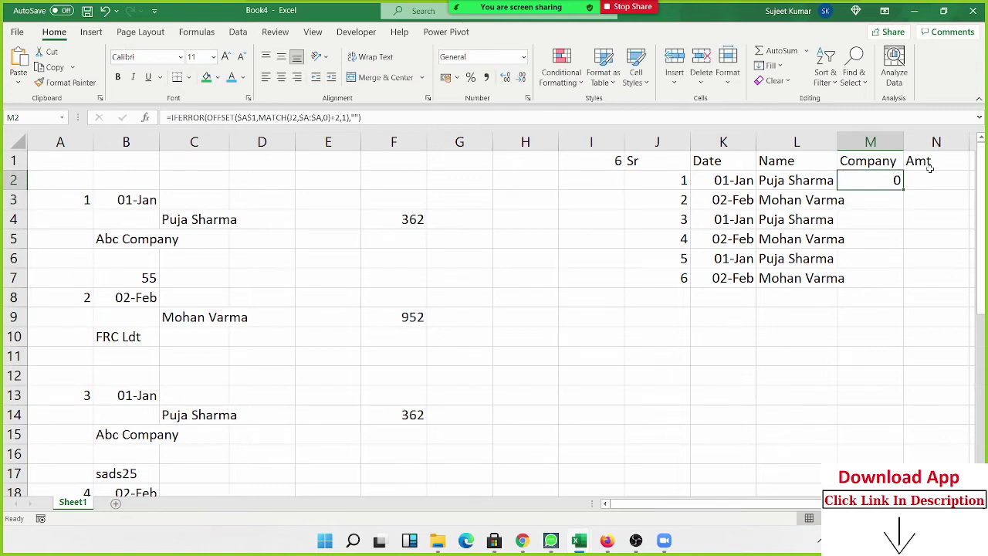
Change the row adjustment after MATCH in M2's Company formula to +1
double_click(892, 179)
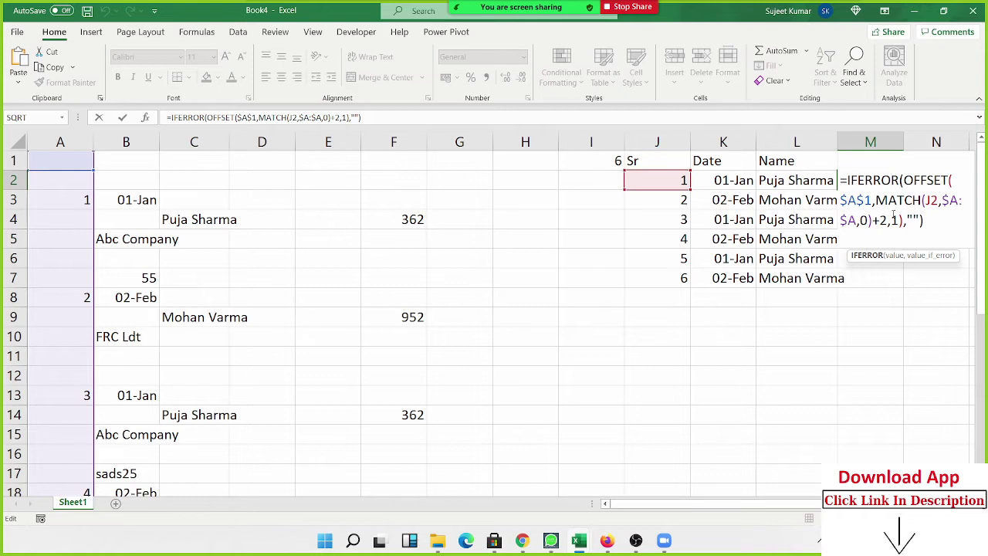
left_click(880, 220)
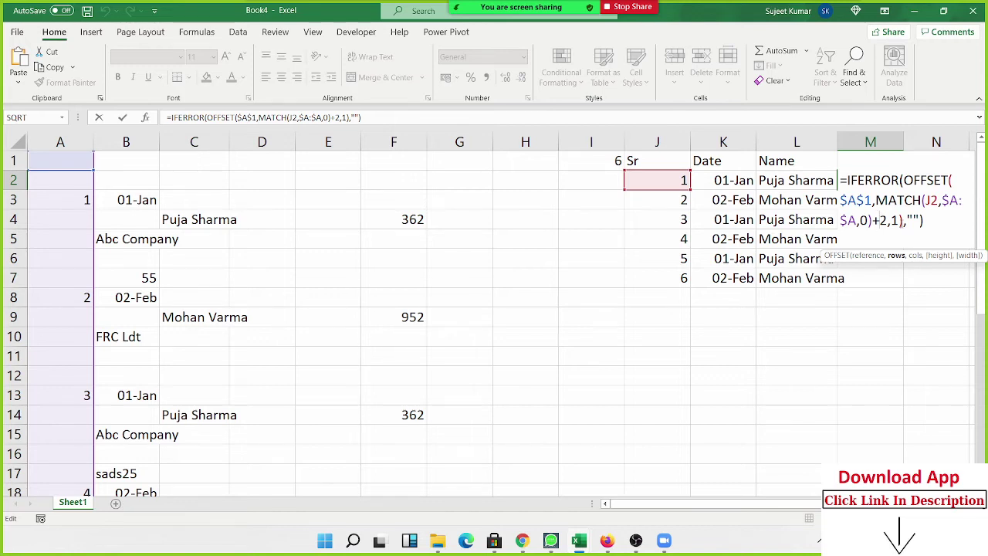
key("Delete")
type("1")
key("ctrl+Return")
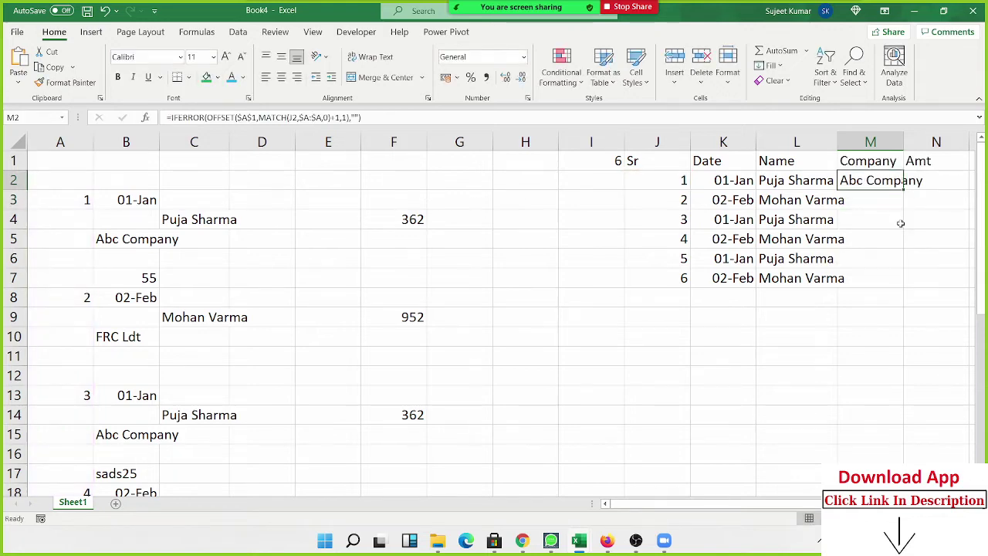
Fill the M2 formula down the Company column to row 15
double_click(863, 182)
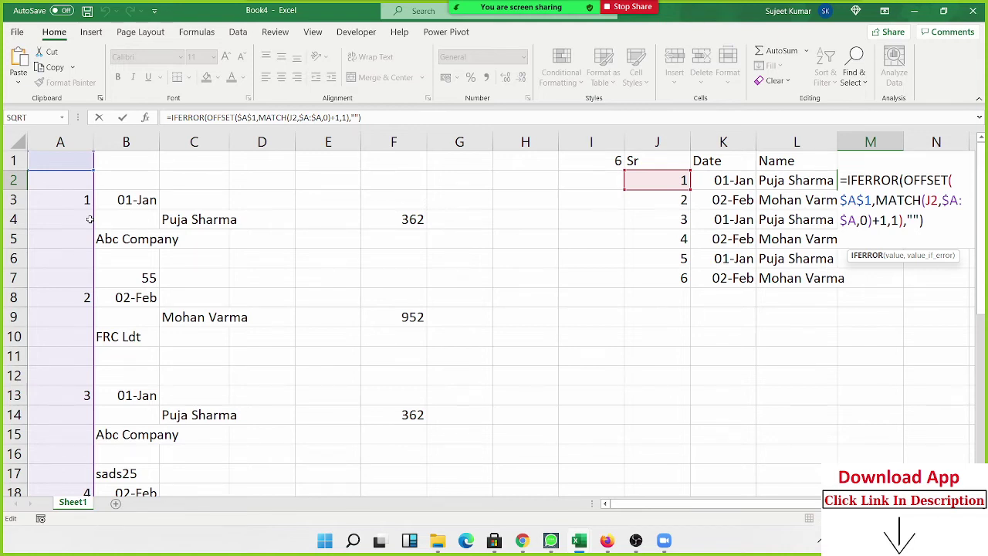
key("Return")
left_click(869, 180)
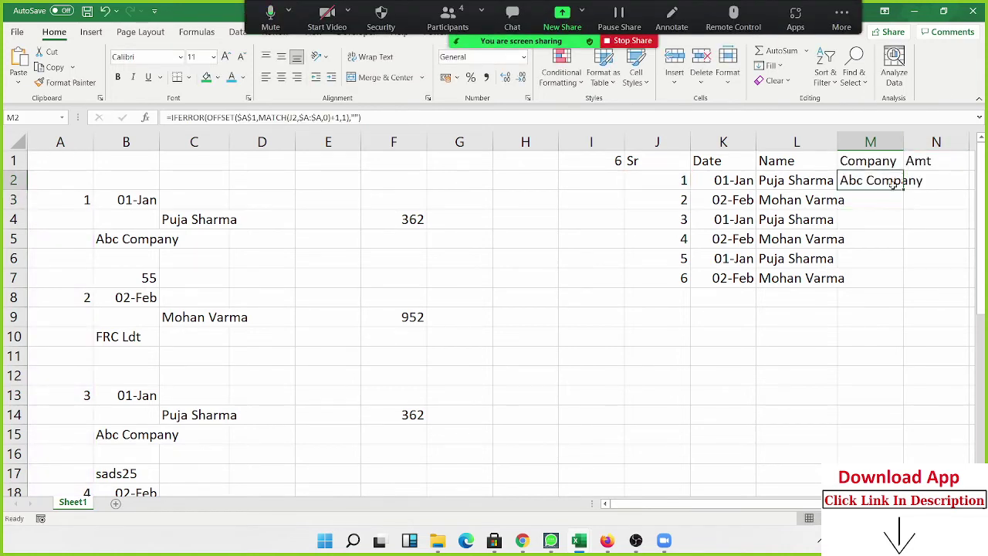
double_click(902, 198)
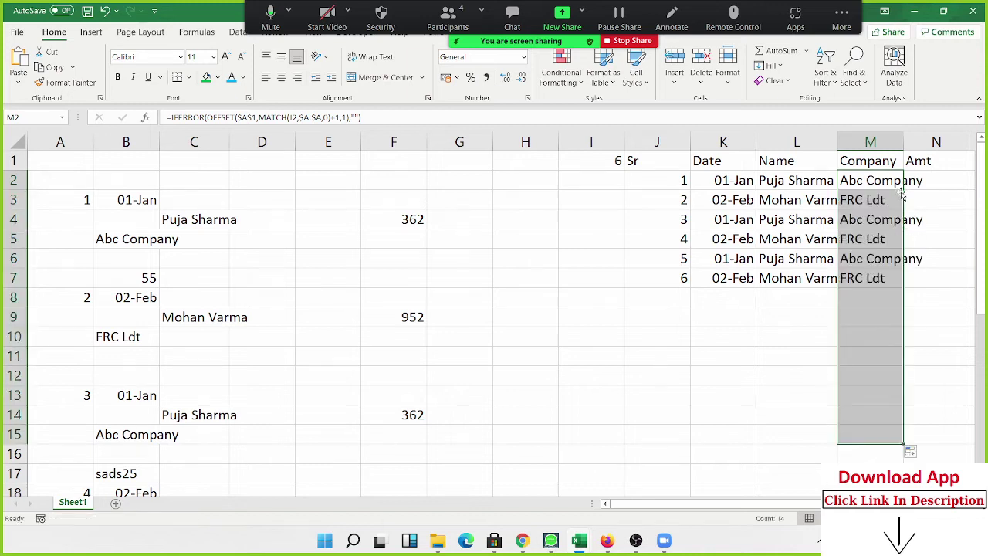
left_click(870, 260)
Copy the exact formula text from L2 into N2 under Amt, keeping the J2 reference
double_click(874, 182)
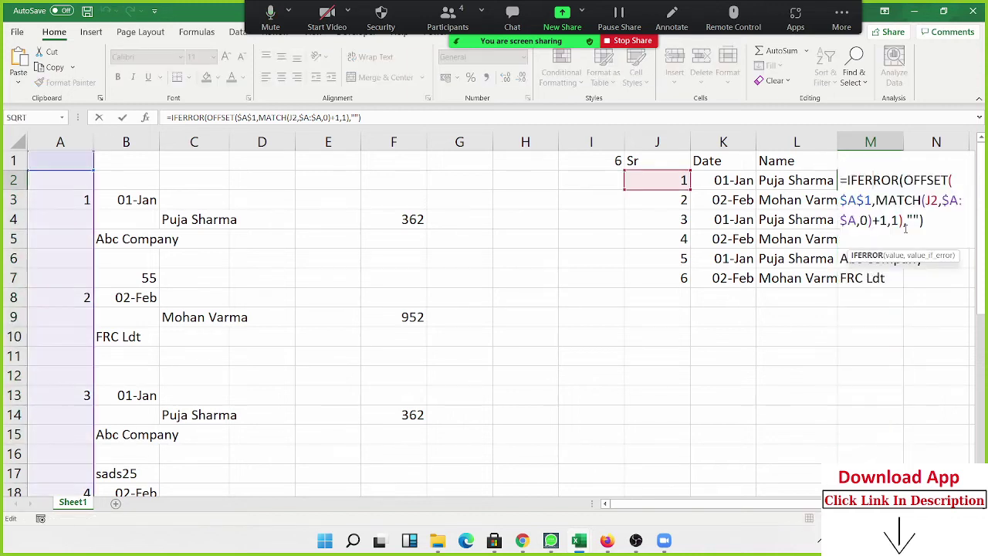
left_click_drag(924, 220, 847, 179)
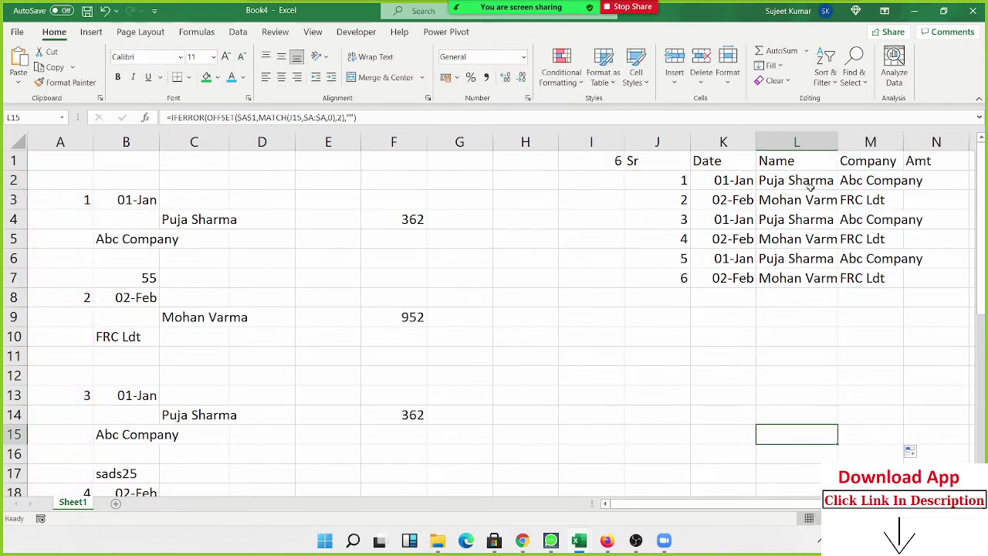
double_click(810, 184)
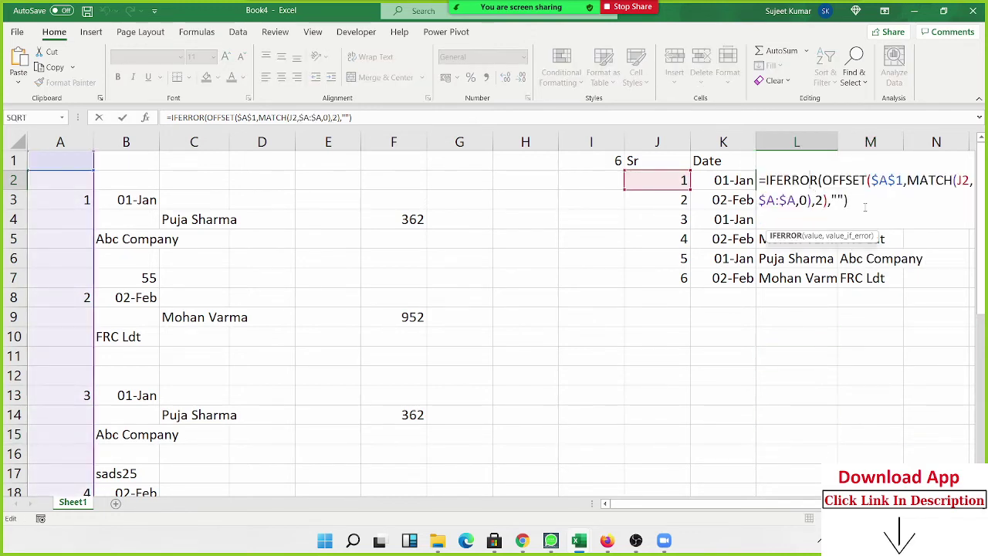
left_click_drag(849, 200, 766, 192)
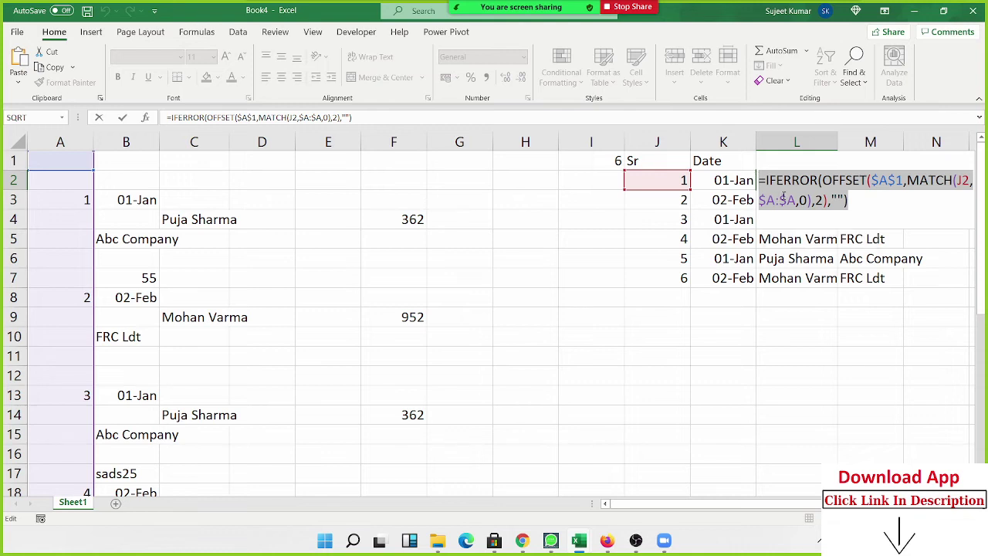
key("ctrl+c")
key("Escape")
left_click(926, 177)
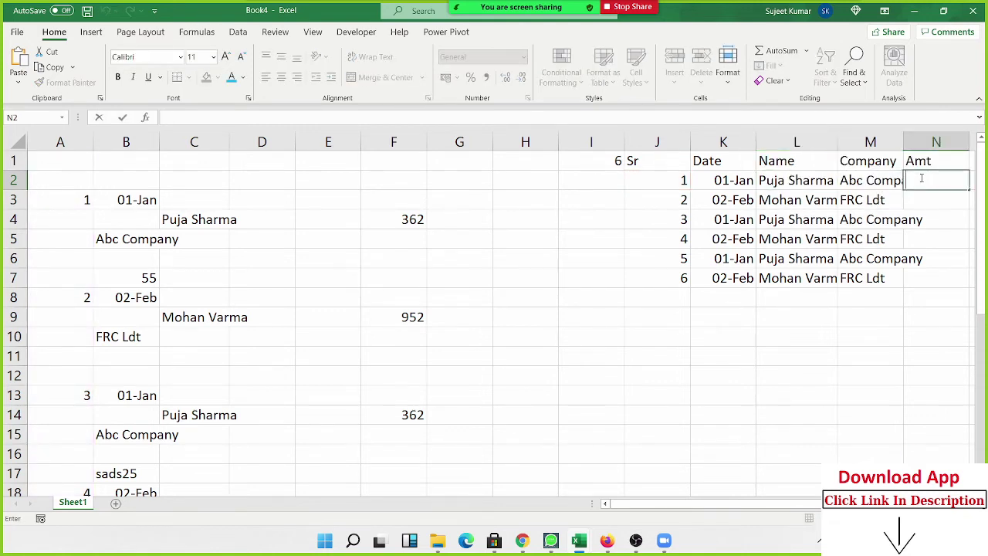
key("ctrl+v")
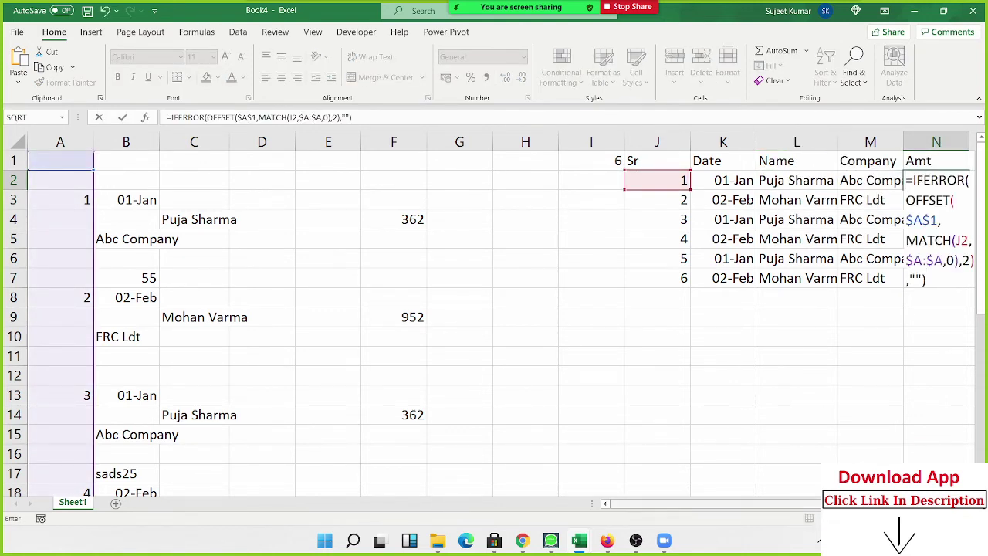
Set the OFFSET column argument in N2 to 5, giving =IFERROR(OFFSET($A$1,MATCH(J2,$A:$A,0),5),"")
scroll(810, 503, "right", 2)
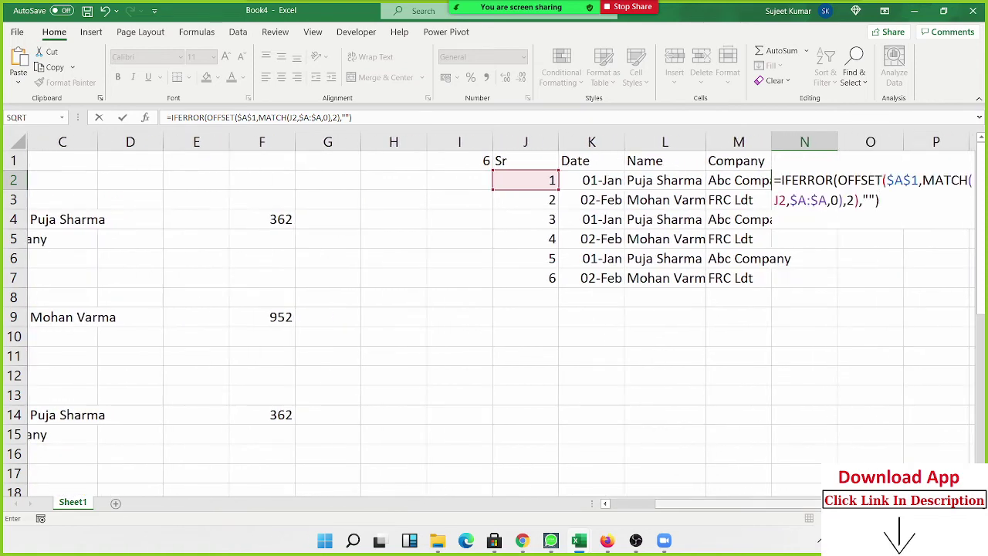
scroll(810, 504, "left", 2)
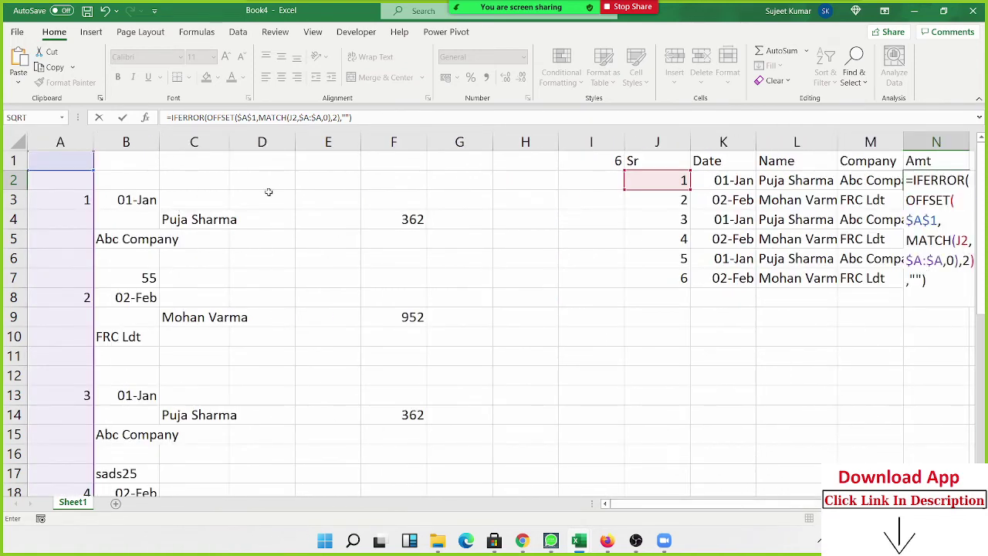
scroll(803, 504, "right", 1)
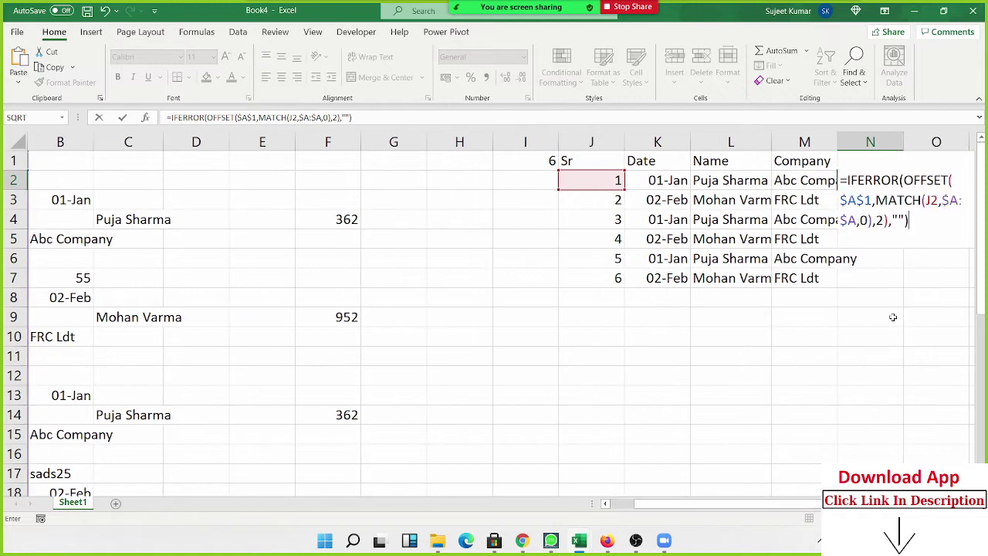
left_click(897, 220)
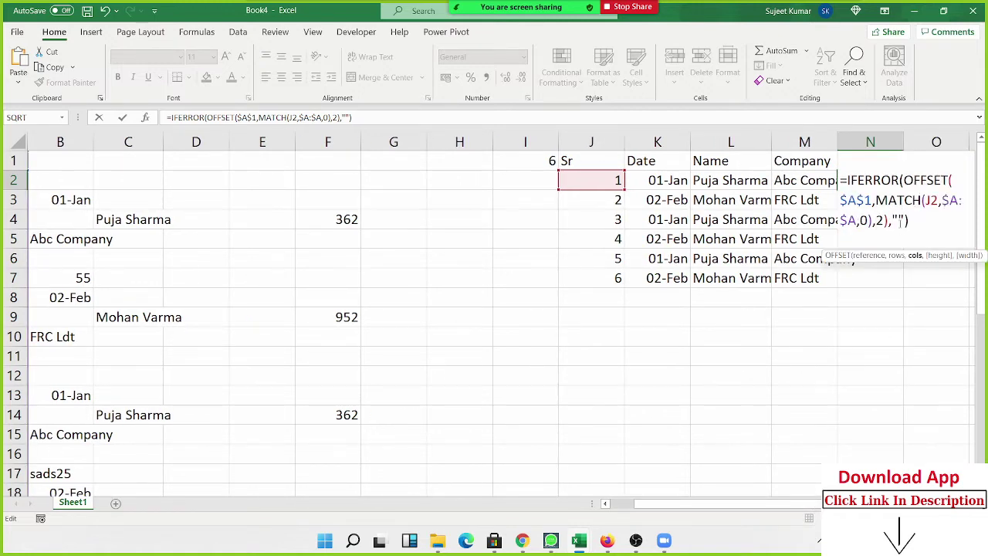
scroll(35, 206, "left", 1)
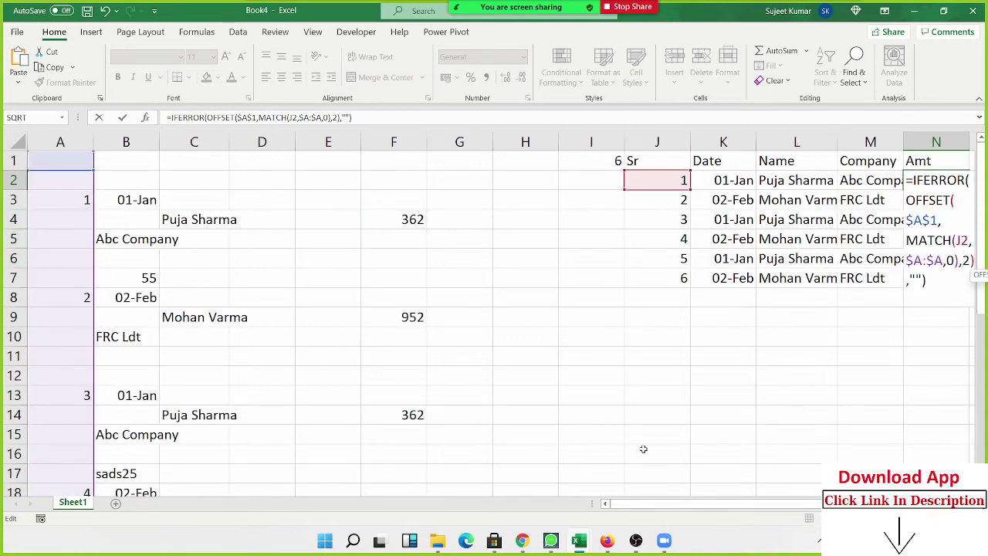
left_click_drag(655, 506, 672, 506)
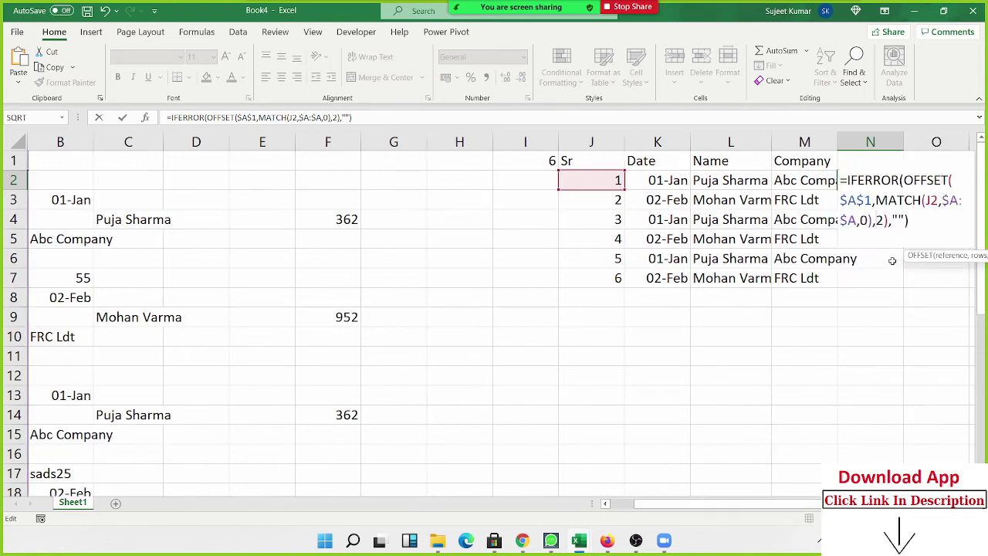
left_click(878, 220)
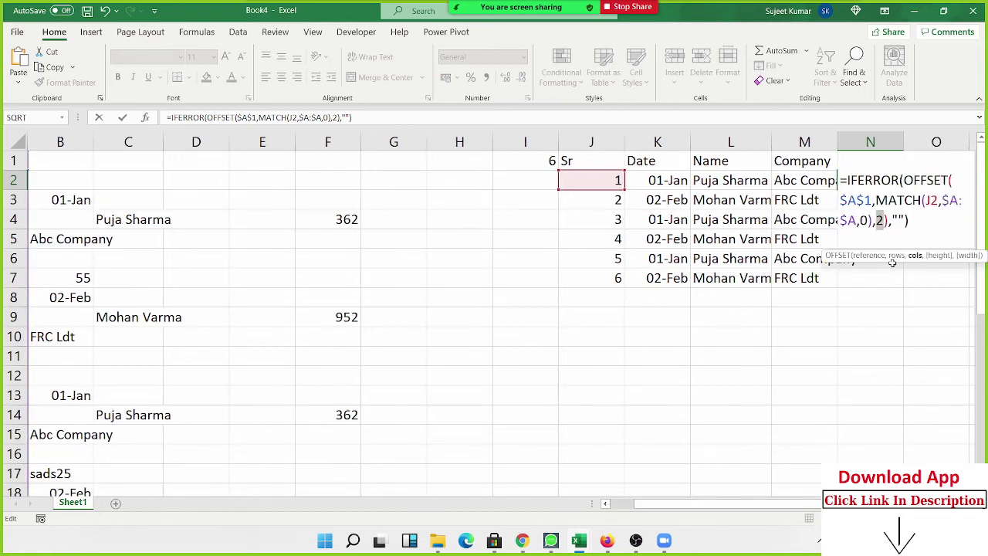
key("BackSpace")
type("5")
key("Return")
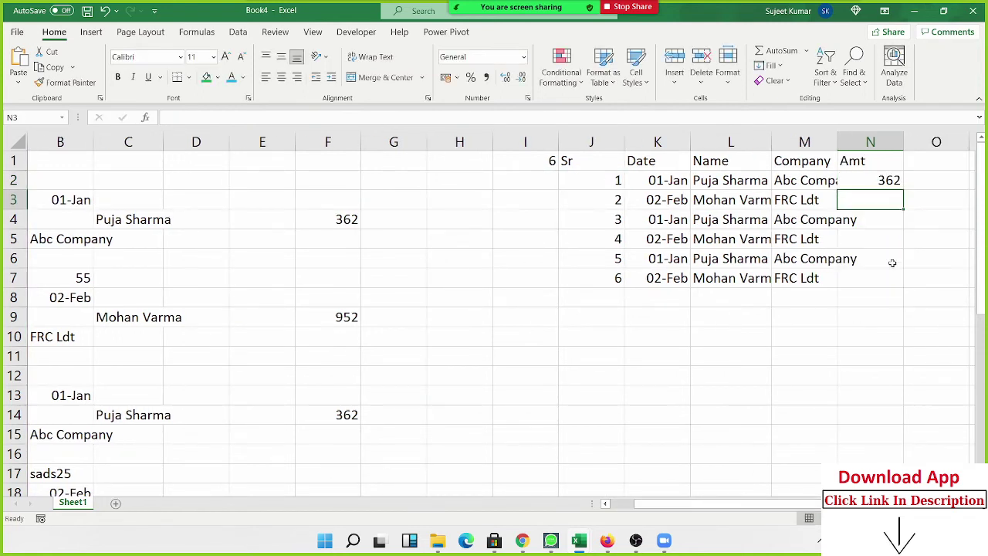
Fill the N2 formula down the Amt column to row 15 and auto-fit the Company and Name column widths
left_click(889, 176)
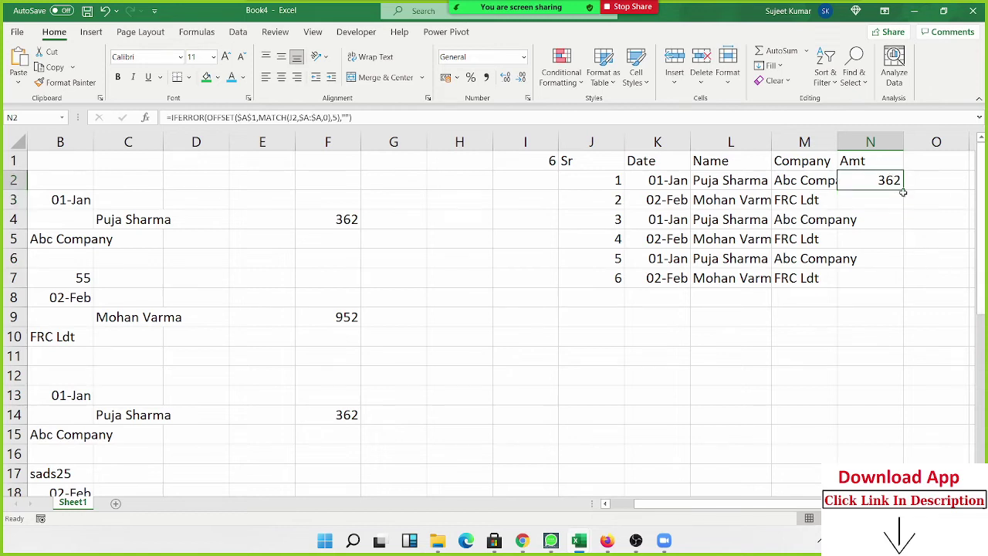
double_click(901, 190)
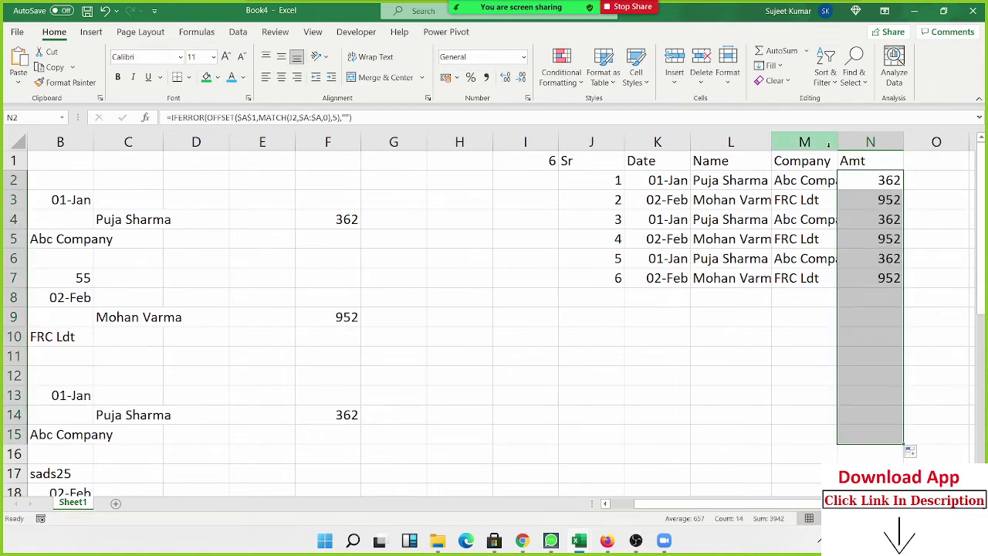
double_click(837, 145)
double_click(771, 147)
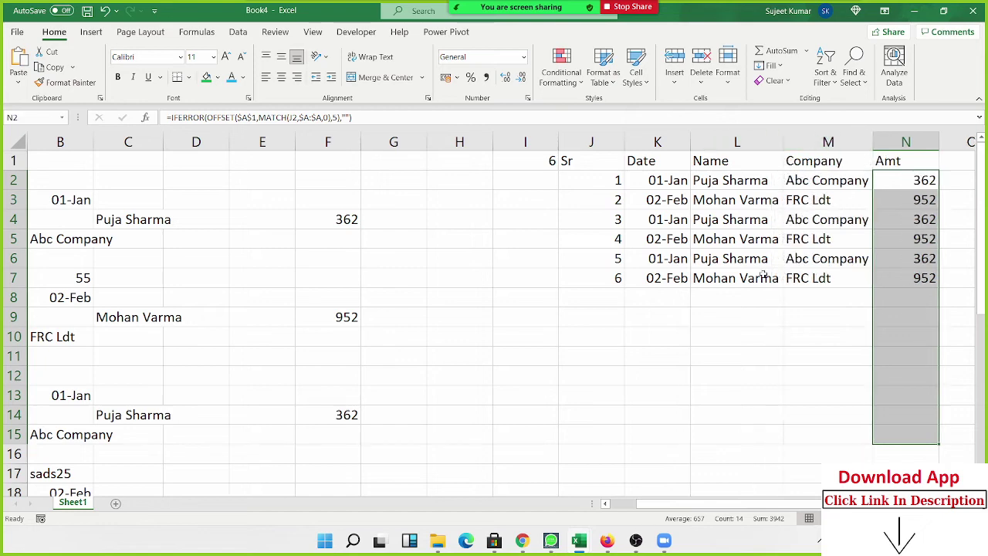
scroll(626, 304, "right", 3)
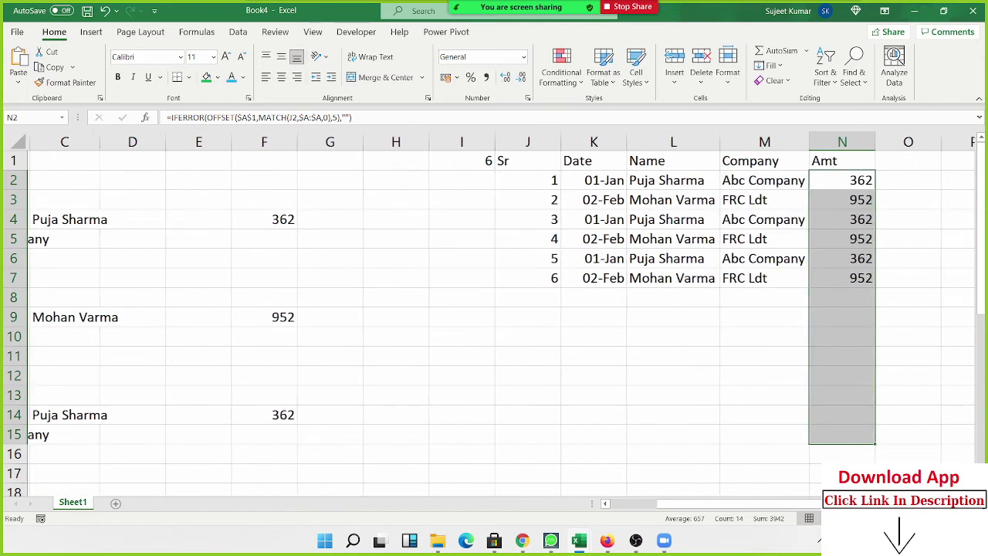
Review the first source record's serial number formula, date and name cells in A3, B3 and C4 against the finished table
left_click(574, 267)
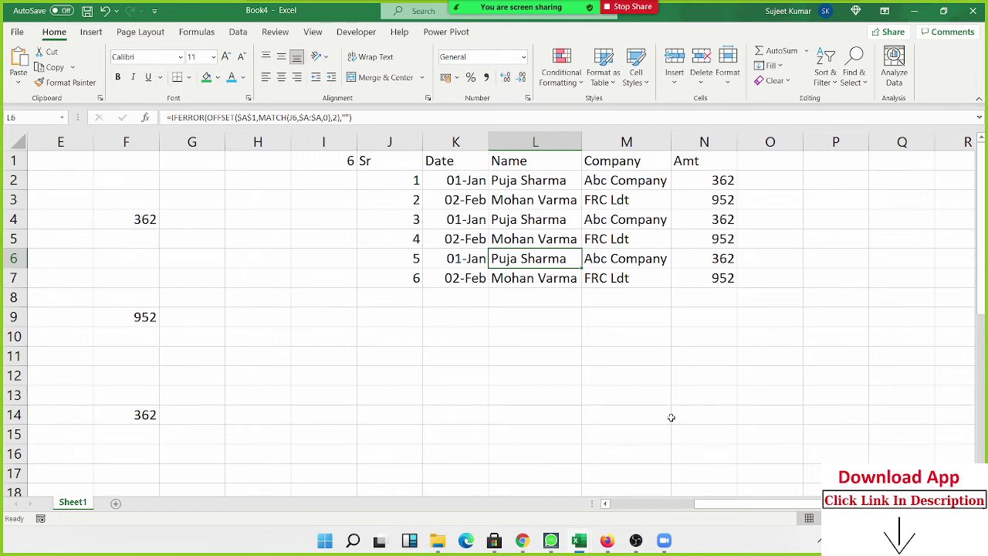
key("Left")
key("Left")
key("Home")
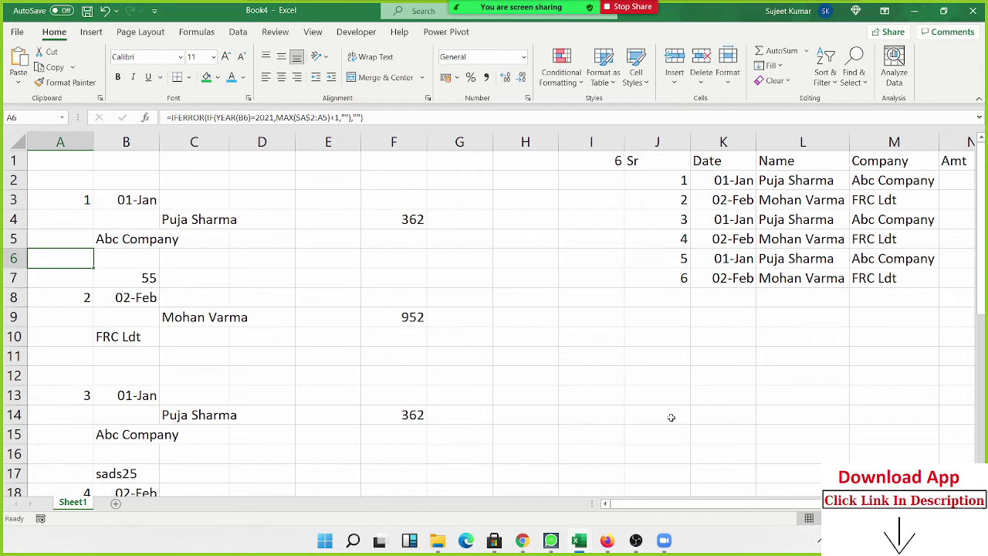
key("Up")
key("Up")
key("Up")
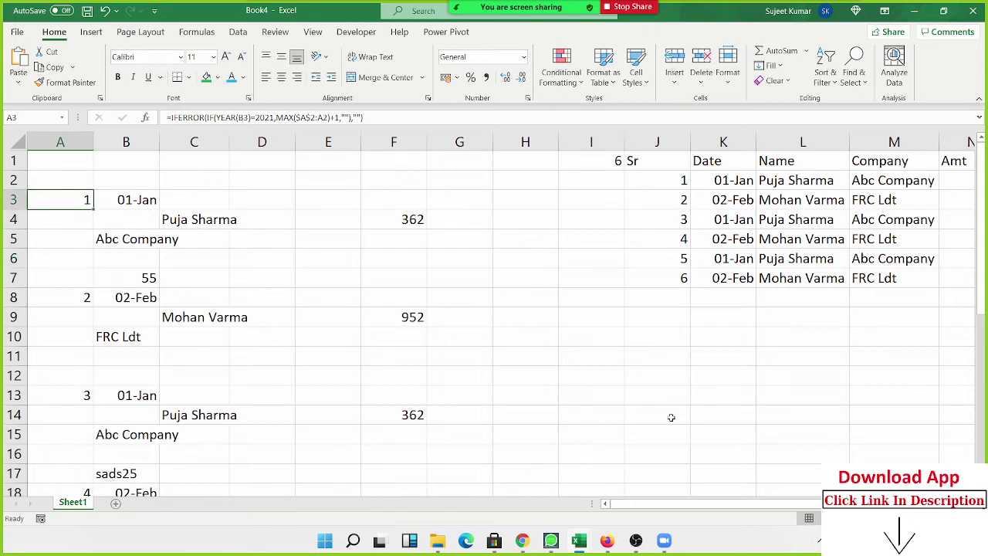
key("Right")
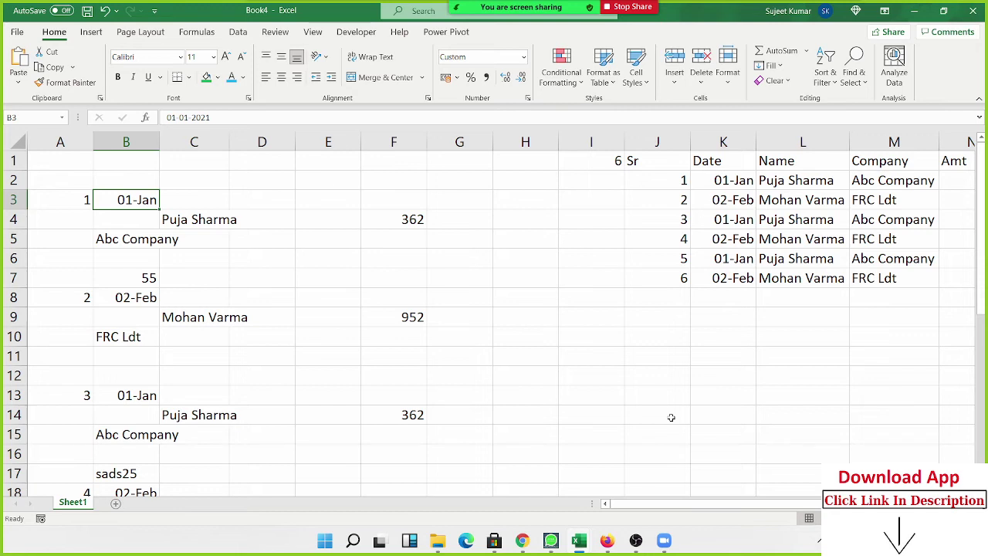
key("Right")
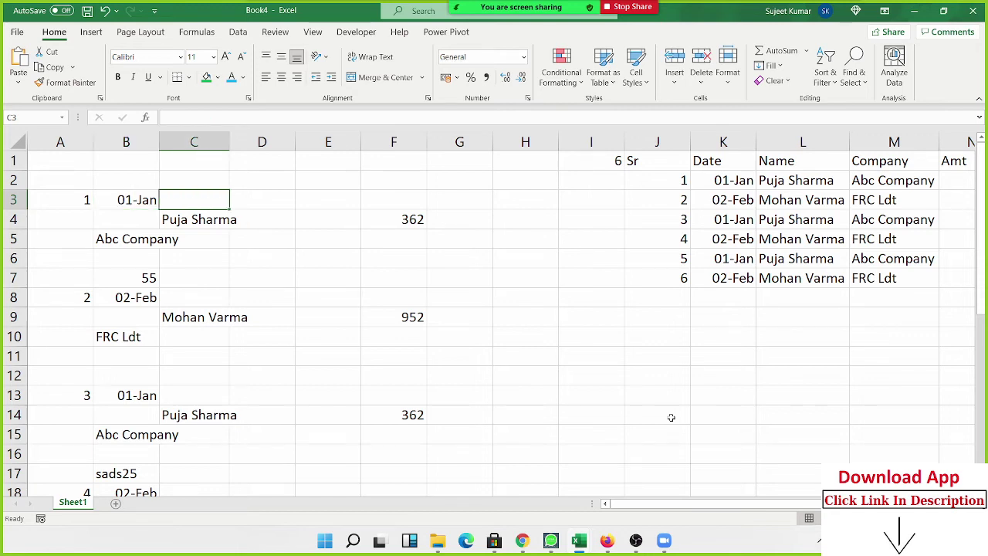
key("Down")
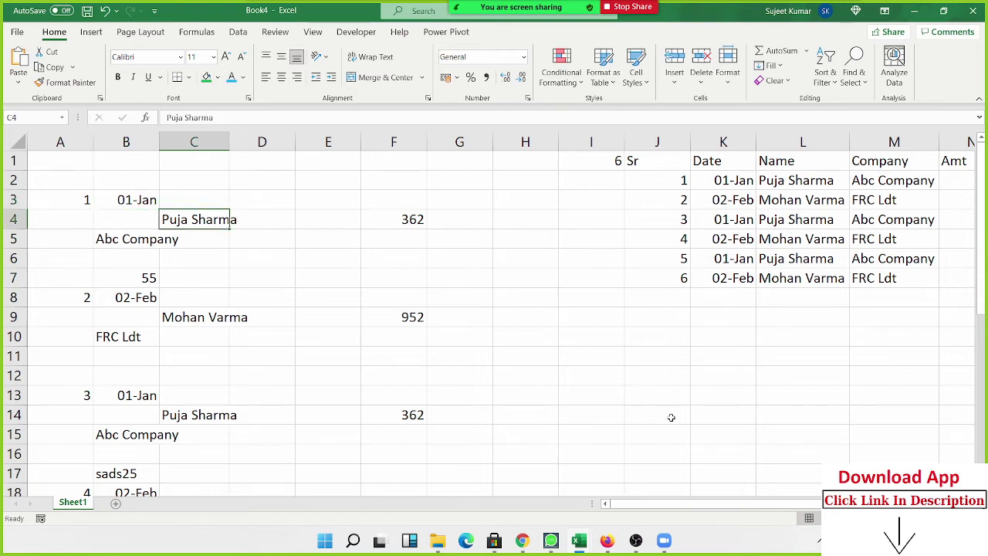
Examine the first source record's amount in F4 and company in B5
key("Right")
key("Right")
key("Right")
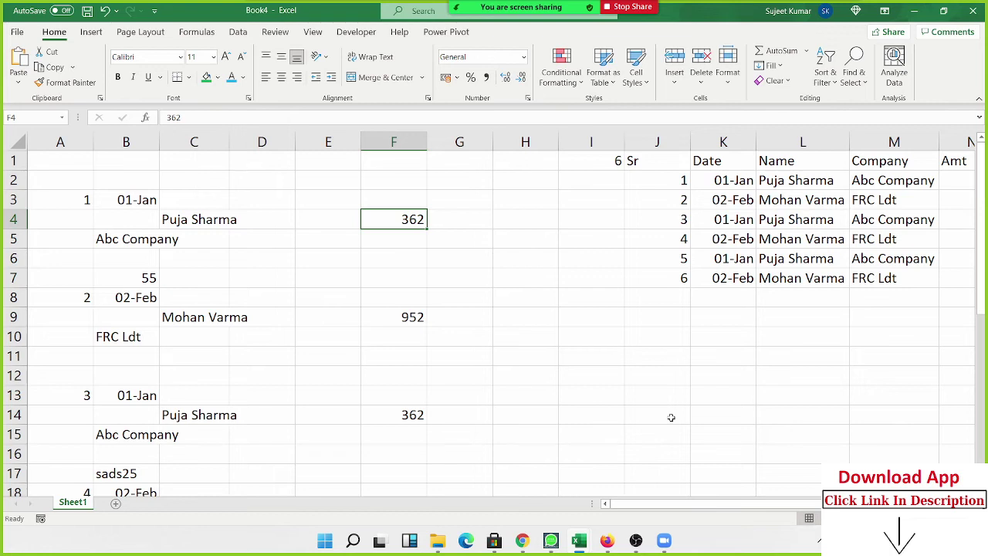
key("Left")
key("Left")
key("Left")
key("Left")
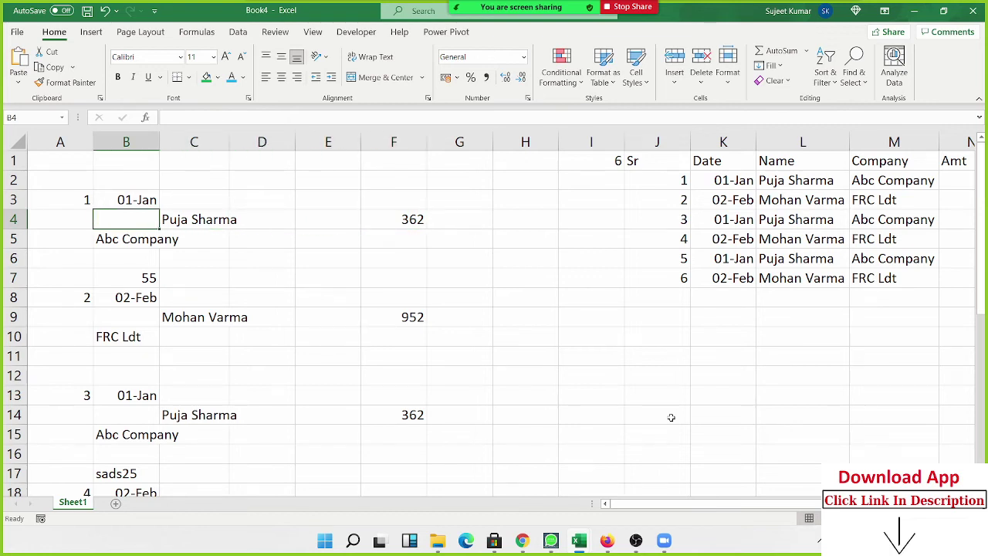
key("Down")
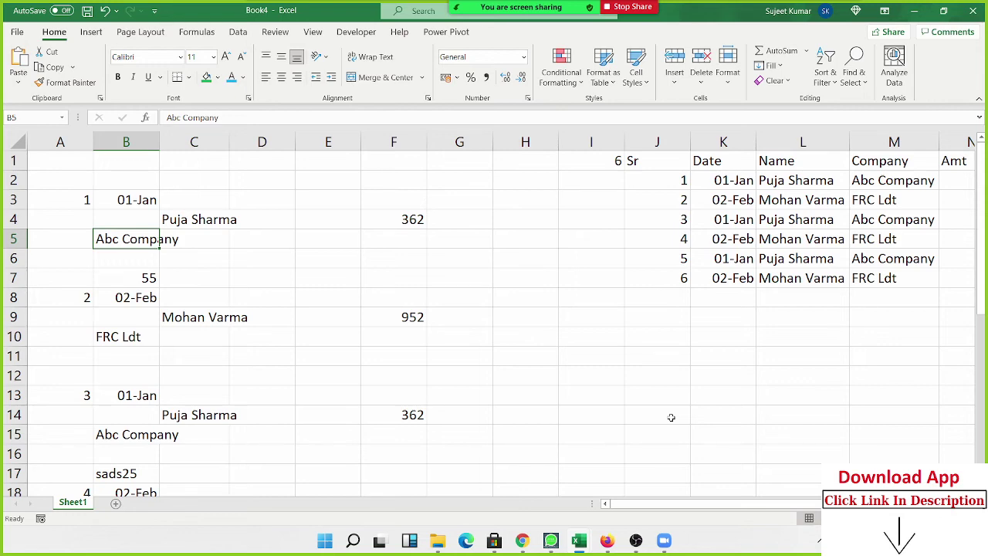
Look through the source records in column B down to about row 23, ending back at the first date in B3
key("Down")
key("Down")
key("Down")
key("Down")
key("Down")
key("Down")
key("Down")
key("Down")
key("Down")
key("Down")
key("Down")
key("Down")
key("Down")
key("Down")
key("Down")
key("Down")
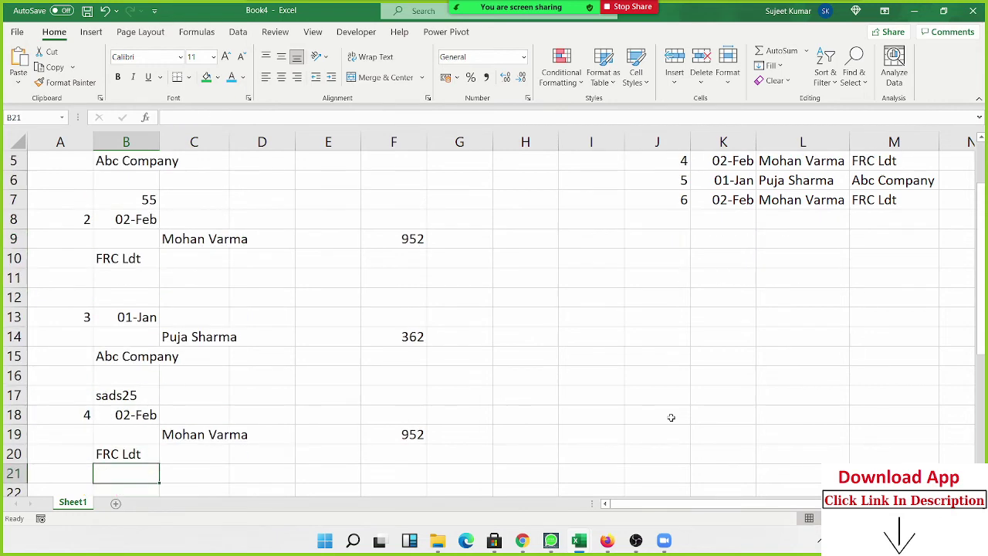
key("Down")
key("Down")
key("Up")
key("Up")
key("Up")
key("Up")
key("Up")
key("Up")
key("Up")
key("Up")
key("Up")
key("Up")
key("Up")
key("Up")
key("Up")
key("Up")
key("Up")
key("Up")
key("Up")
key("Up")
key("Up")
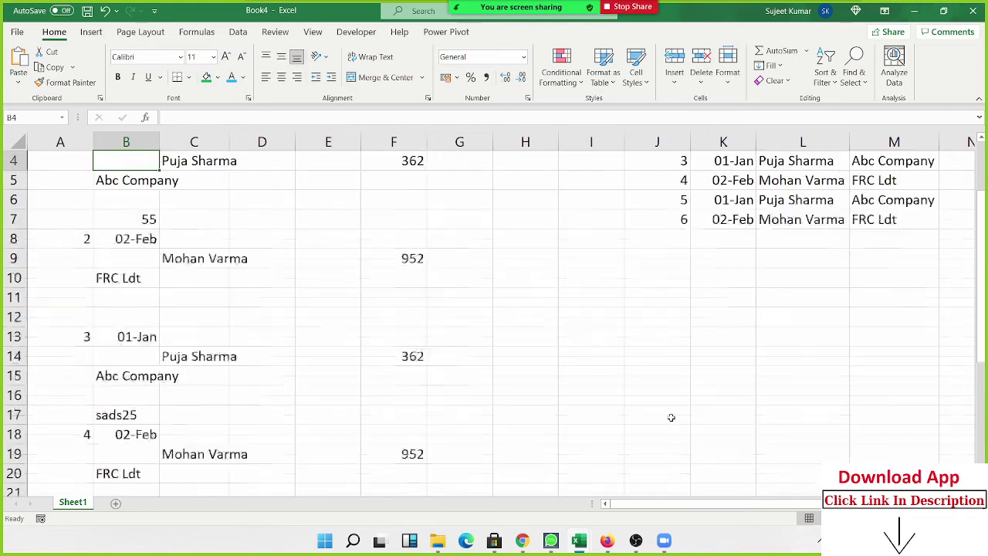
key("Up")
key("Up")
key("Up")
key("Down")
key("Up")
key("Down")
key("Down")
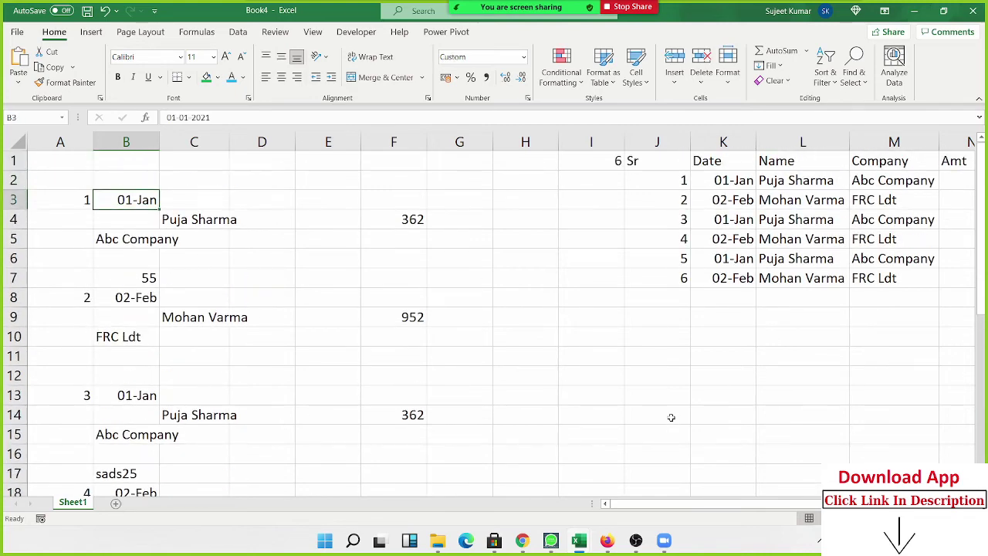
Examine the serial number formula in A3 and check the numbering of all source records in column A
key("Left")
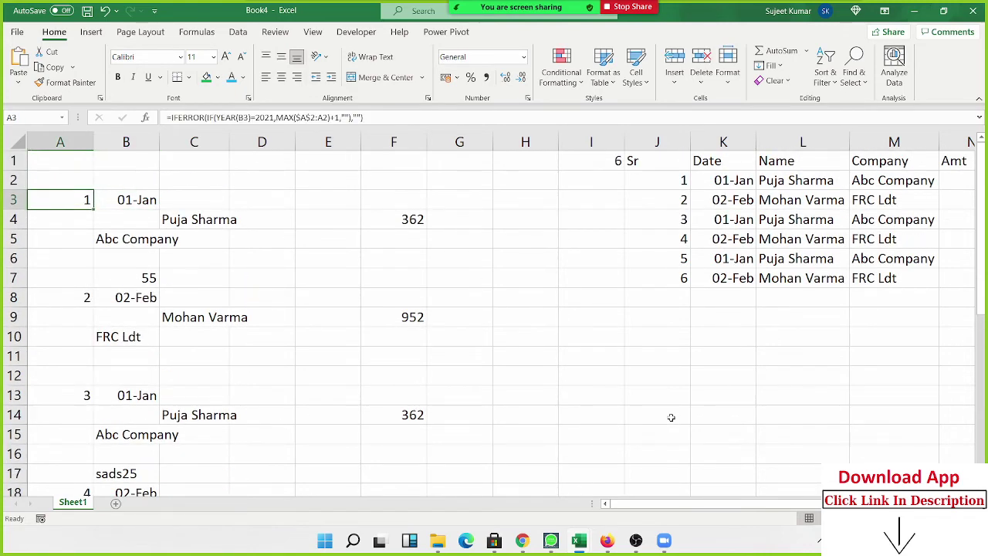
key("F2")
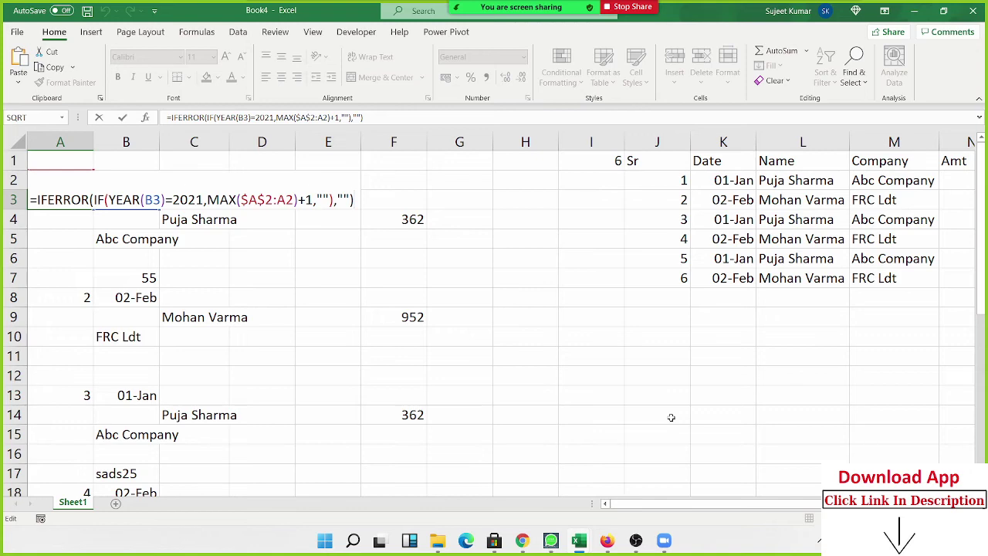
key("Return")
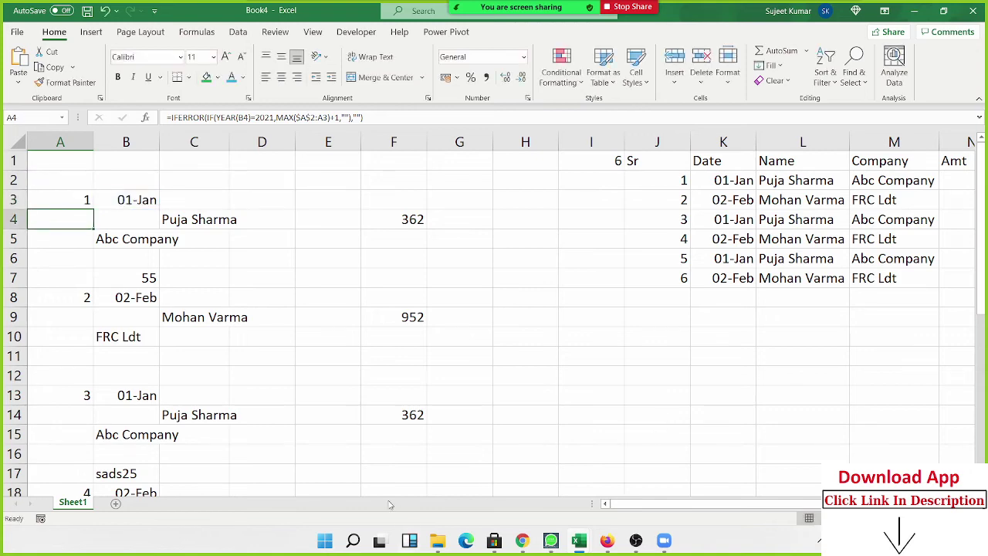
scroll(199, 301, "down", 3)
scroll(191, 341, "down", 2)
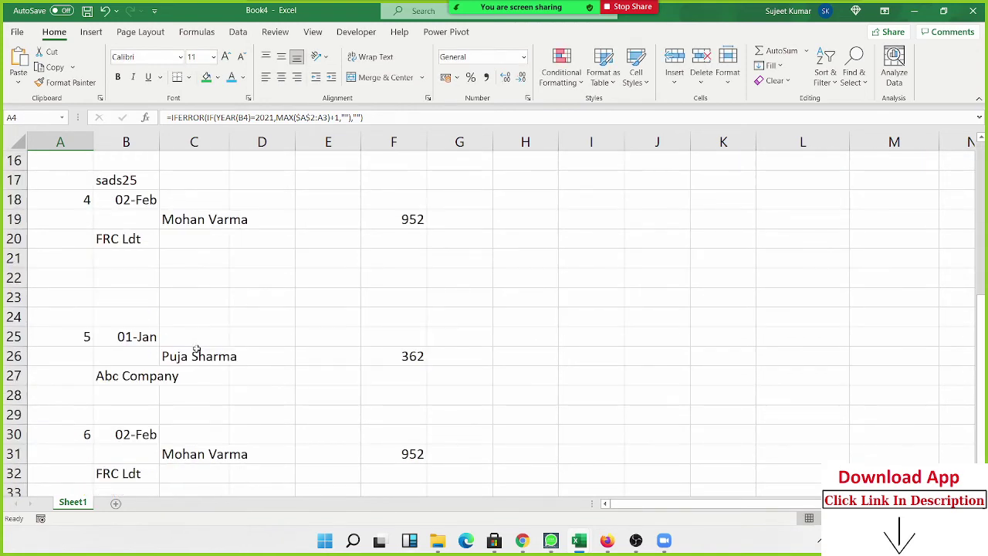
scroll(195, 350, "down", 1)
scroll(198, 349, "up", 6)
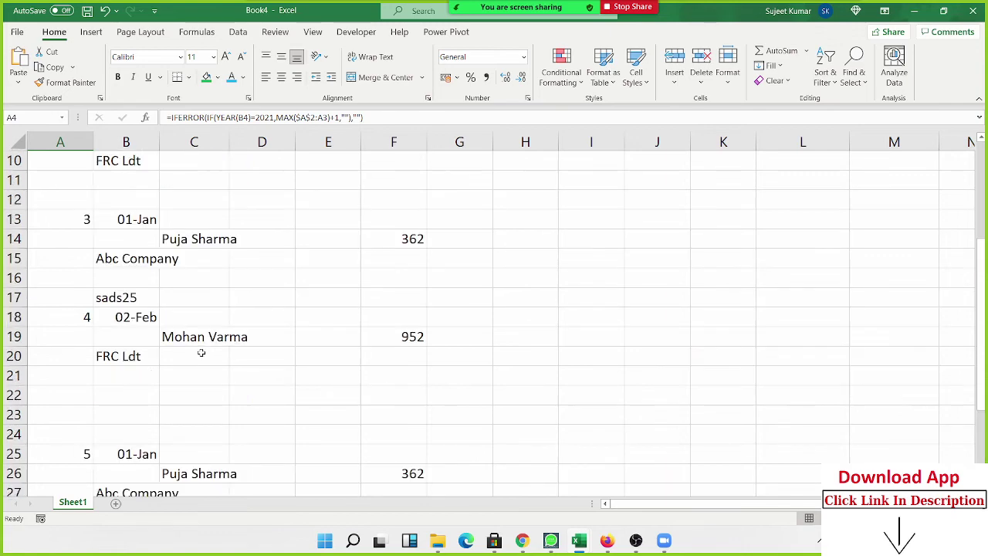
Examine the MAX formula in I1 and the serial numbers in J2:J7
left_click(600, 165)
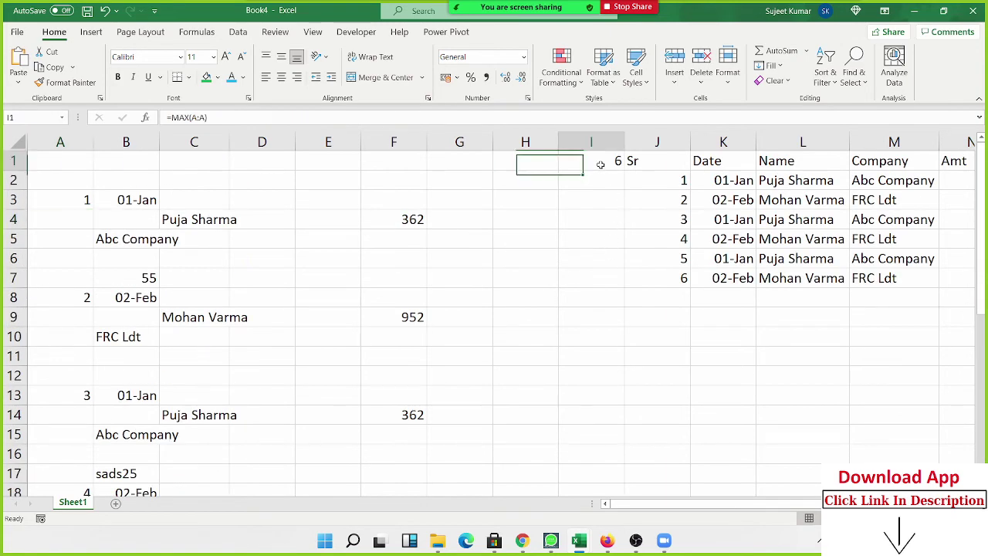
key("F2")
key("ctrl+Return")
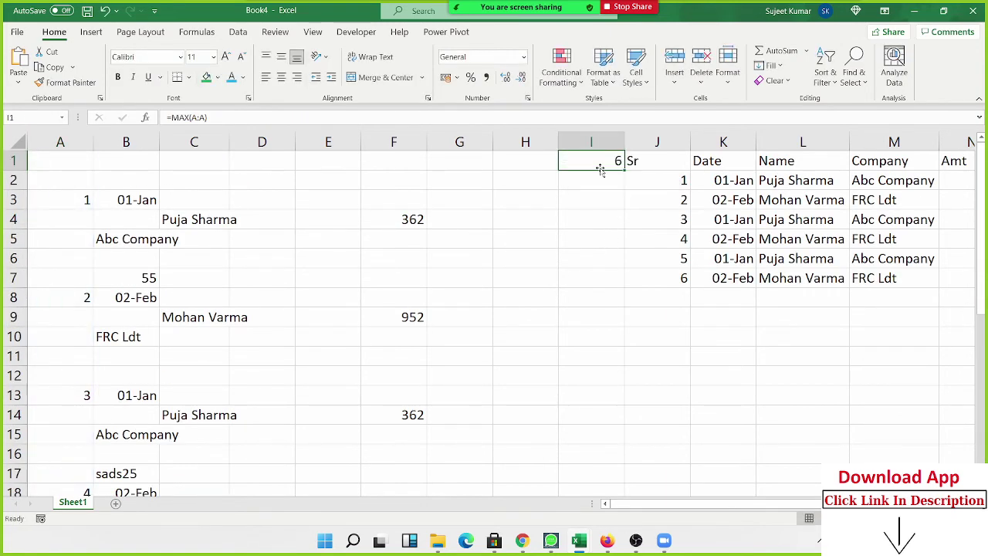
left_click(638, 179)
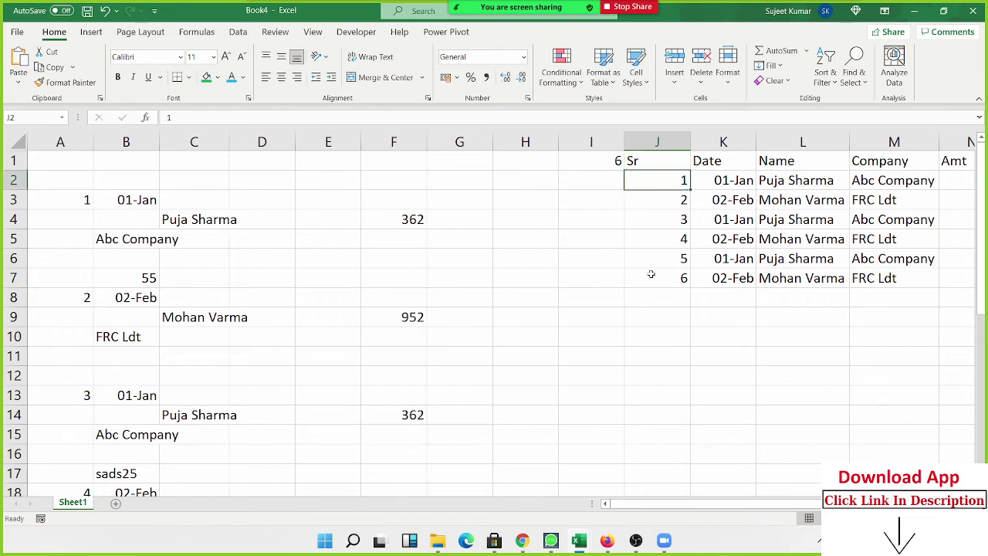
left_click_drag(652, 277, 628, 183)
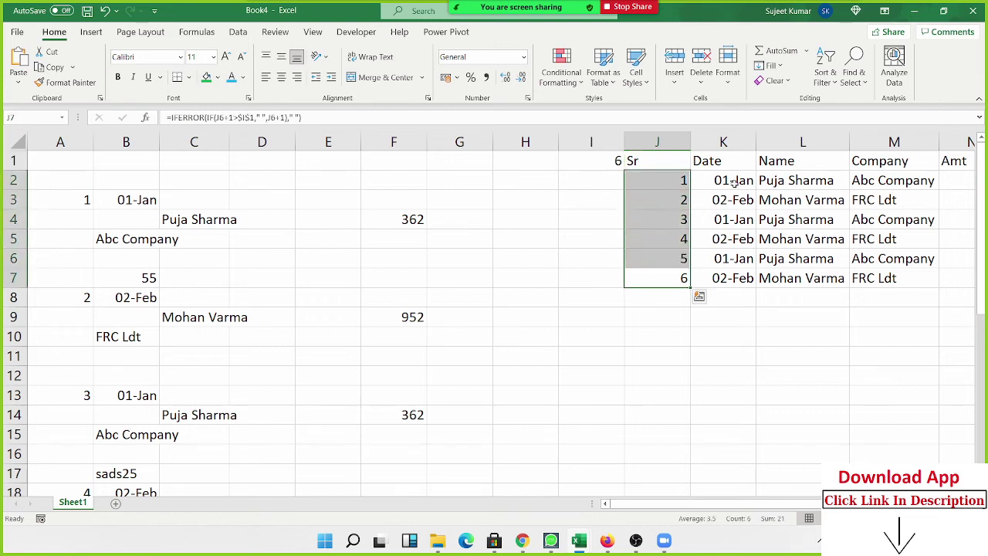
Examine the Date column's VLOOKUP formula in K2 against the source date in B3 and serial number in A3
left_click(733, 180)
key("F2")
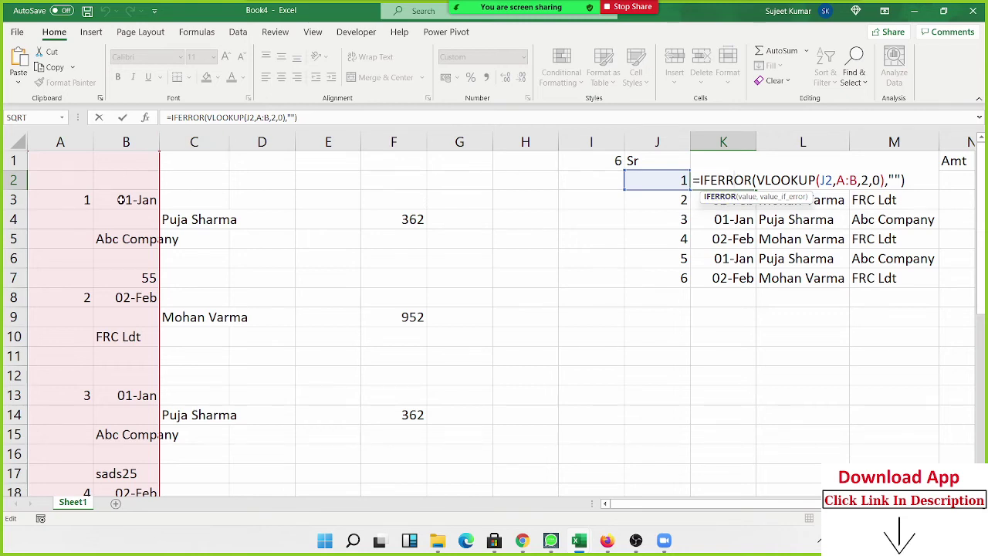
key("Escape")
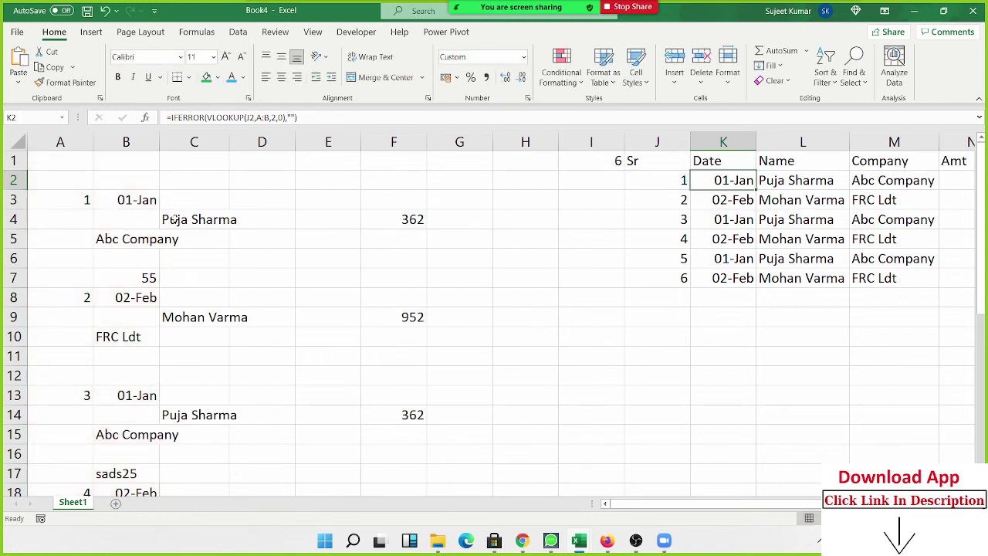
left_click(143, 199)
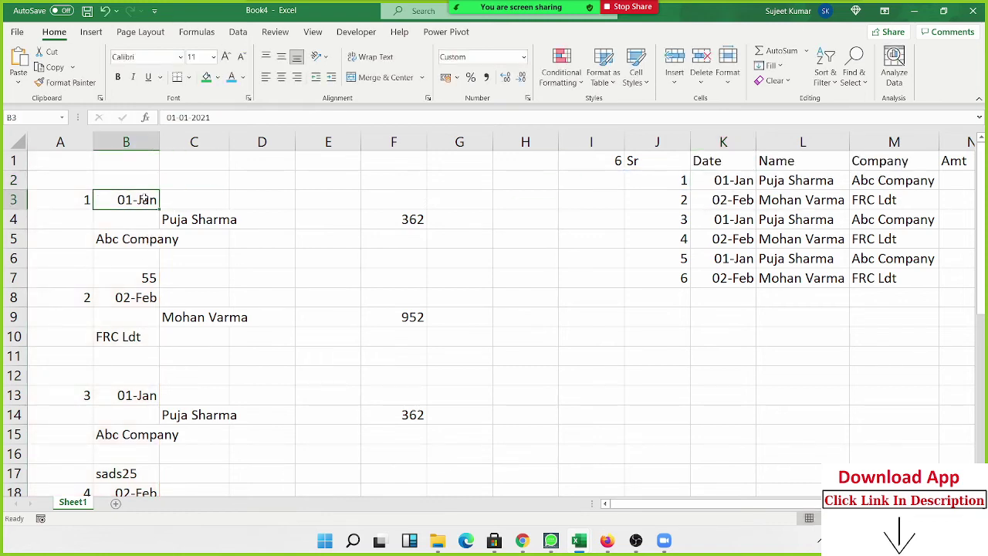
left_click(80, 201)
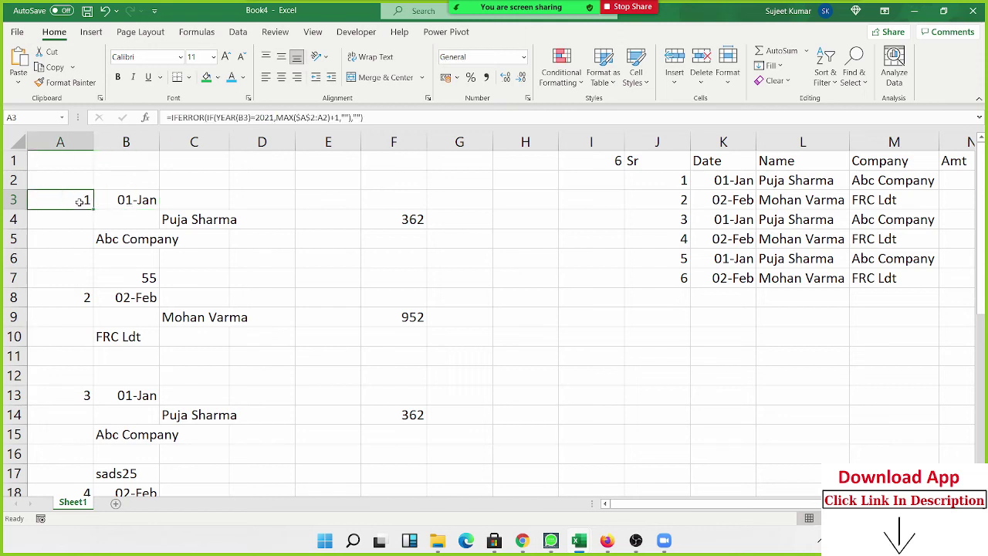
Trace the first record's name position in C4 relative to its date cell and the serial numbers in column A
left_click(155, 200)
left_click(209, 199)
left_click(201, 219)
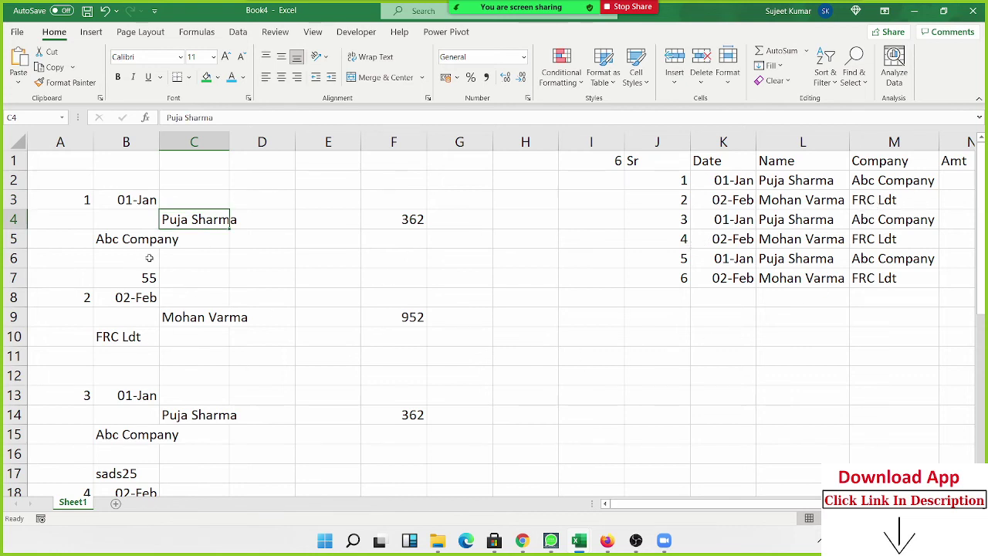
left_click(79, 142)
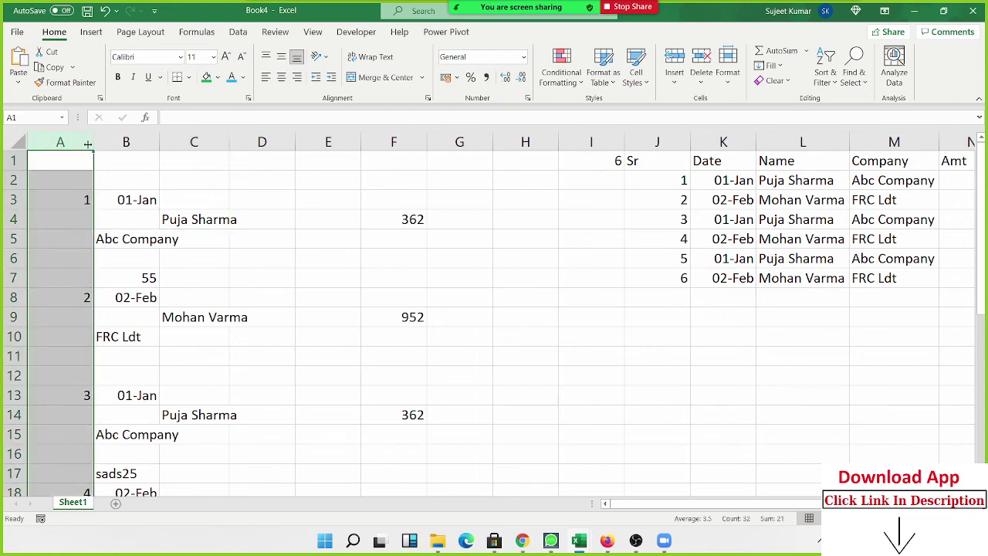
left_click(563, 351)
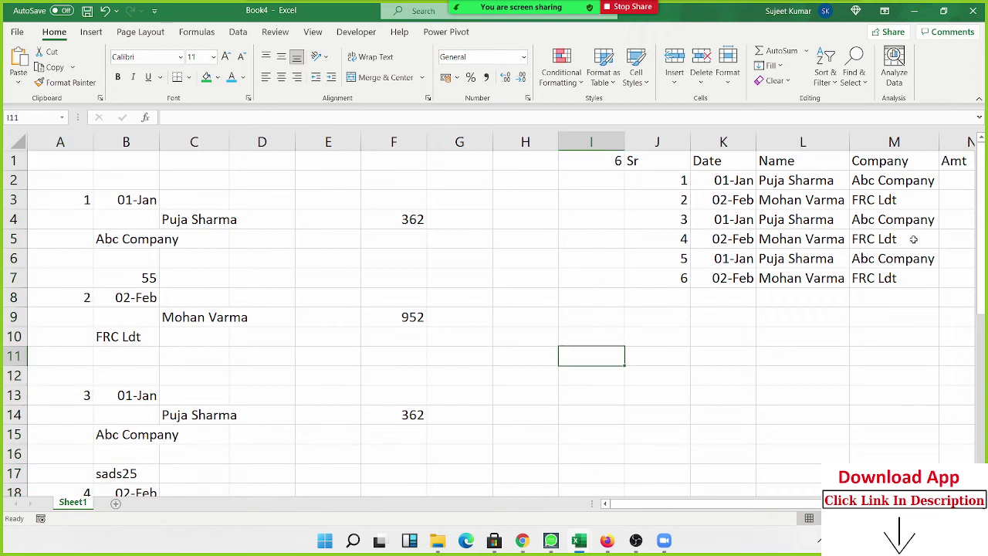
Examine the Name formula in L2, focusing on the MATCH part that supplies the OFFSET rows argument
left_click(785, 180)
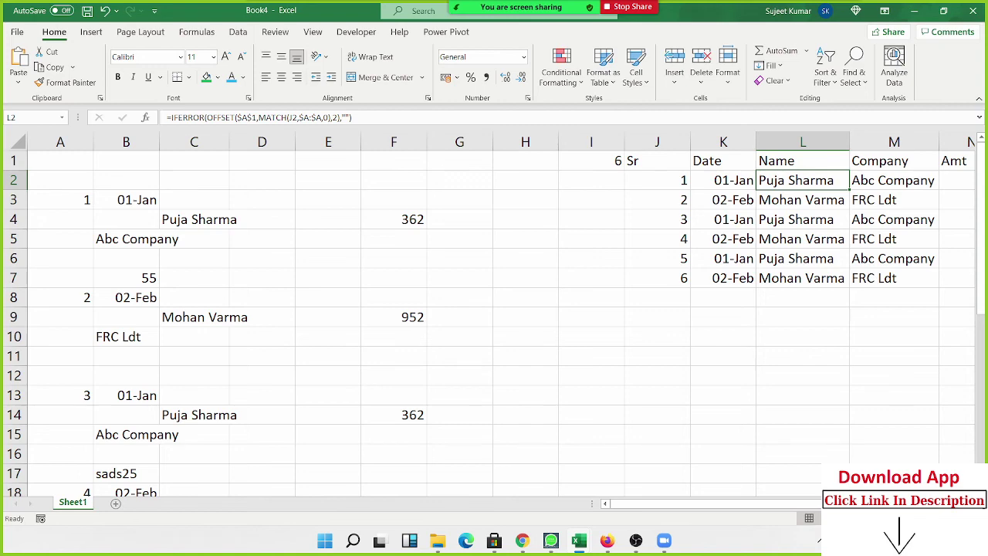
scroll(937, 459, "down", 2)
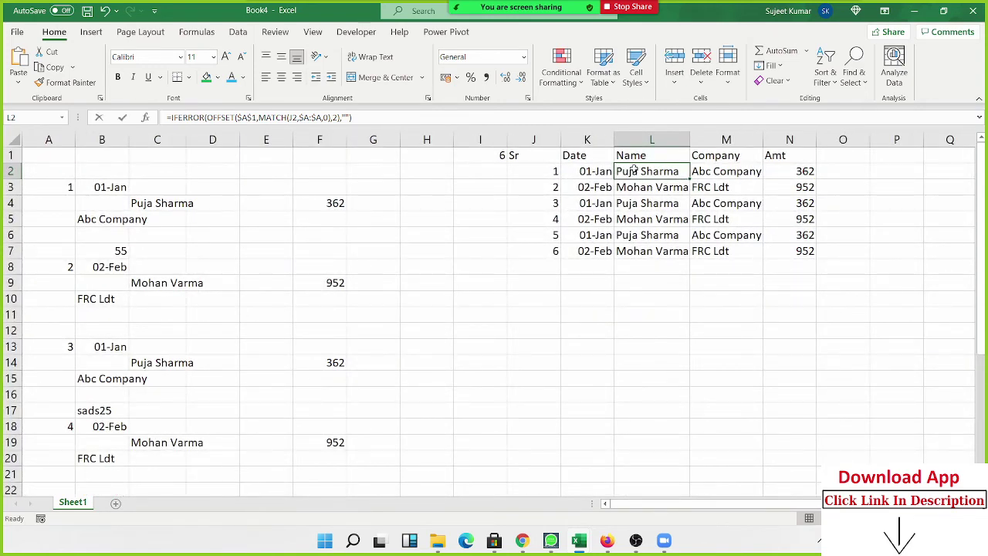
double_click(632, 171)
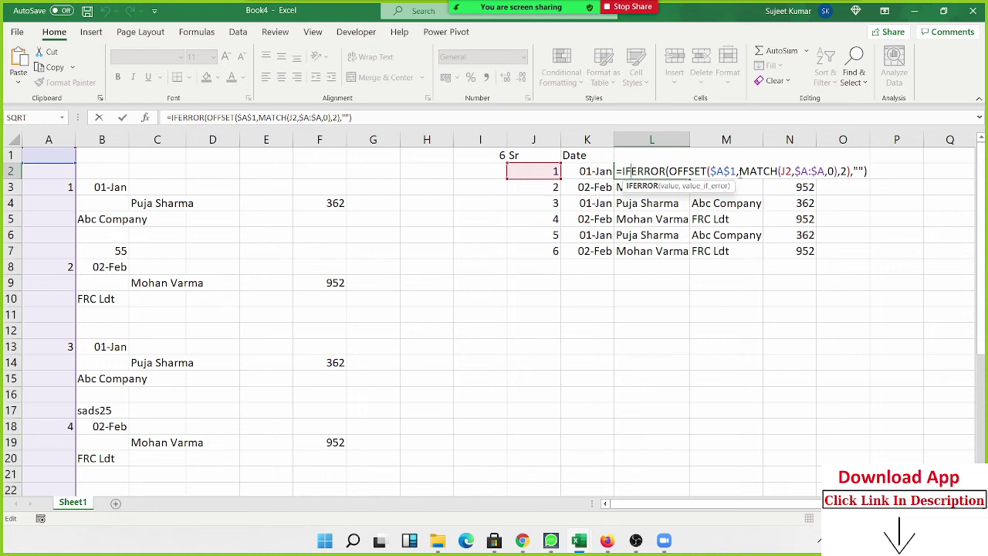
left_click_drag(740, 169, 834, 184)
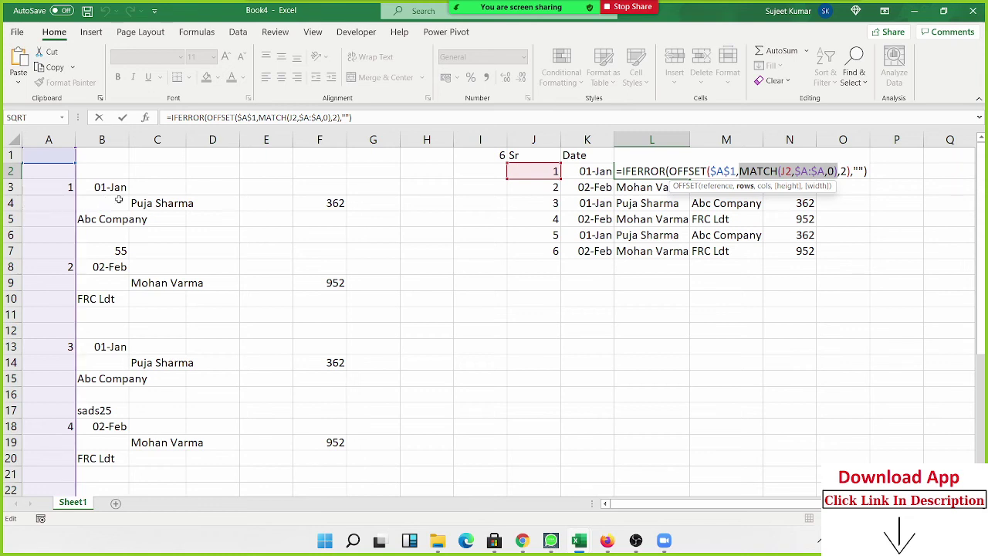
key("Return")
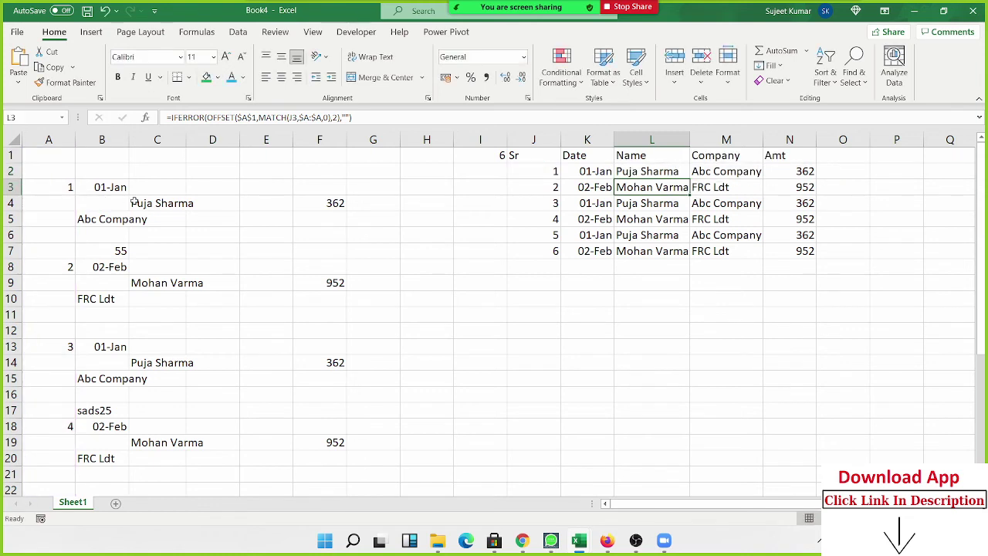
Examine the Company formula in M2, focusing on the +1 added to the MATCH row
double_click(703, 171)
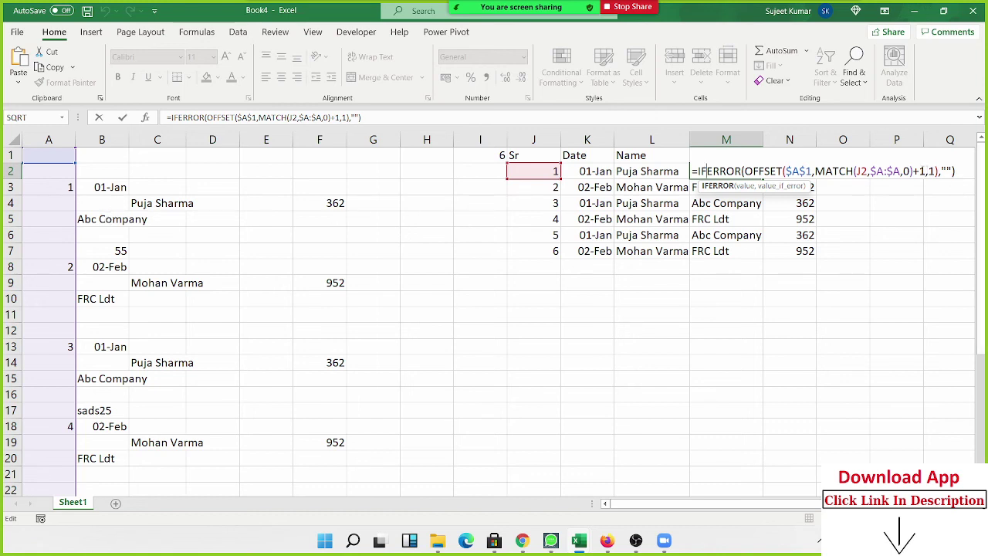
left_click(920, 171)
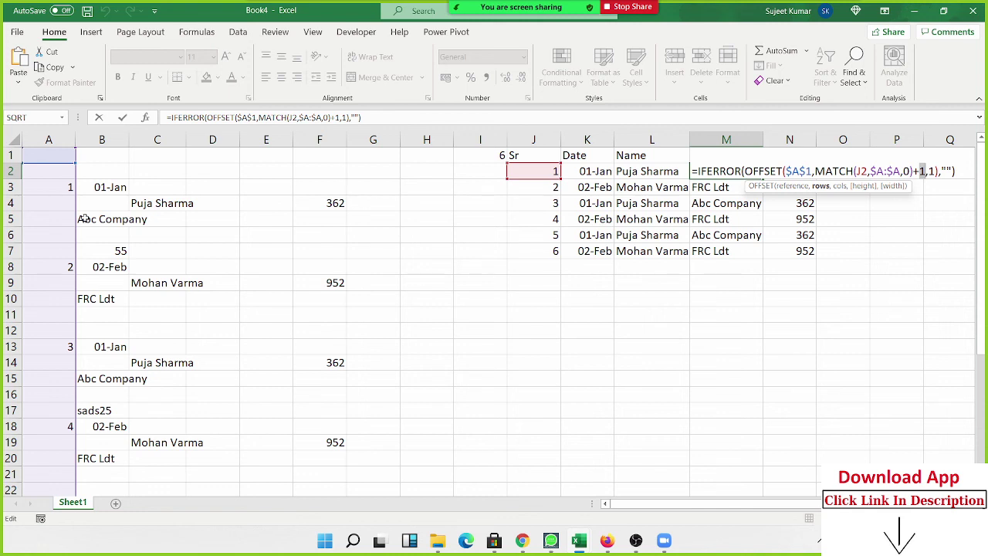
key("Return")
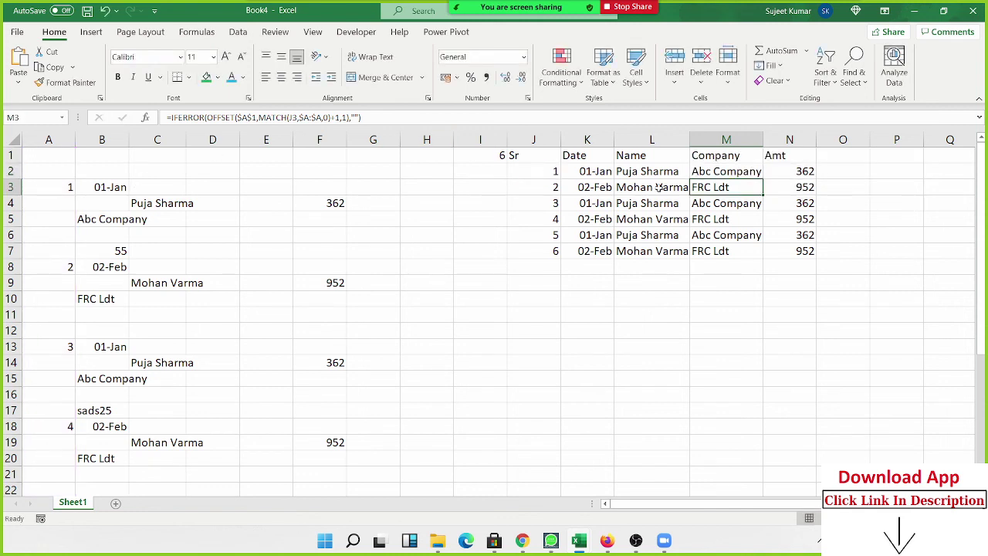
Examine the Amt formula in N2, focusing on the OFFSET column argument
left_click(807, 170)
double_click(806, 171)
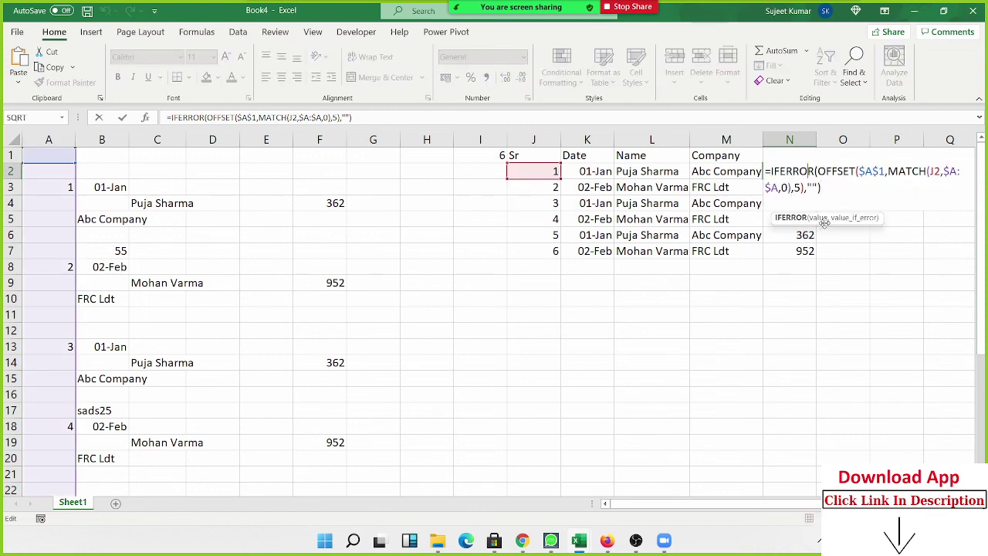
double_click(796, 188)
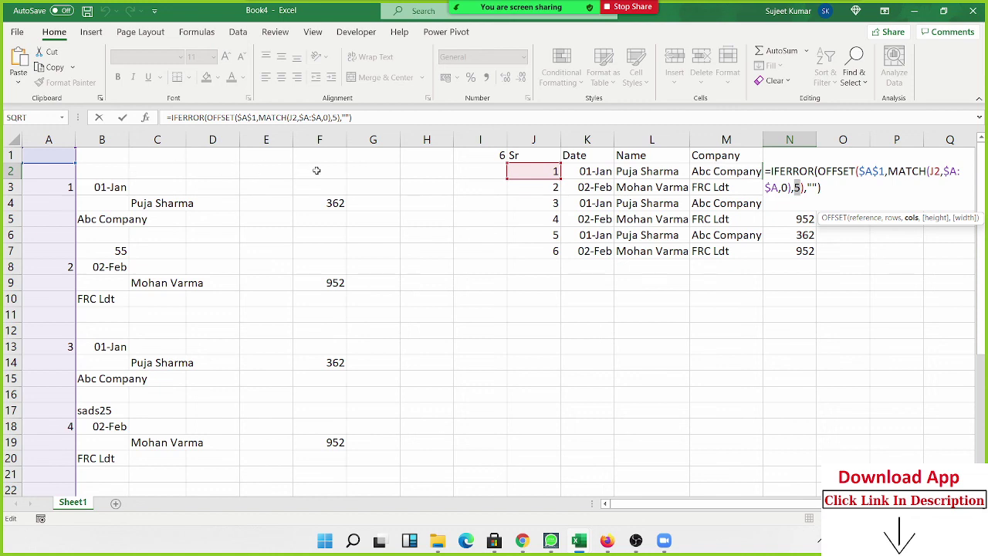
key("Return")
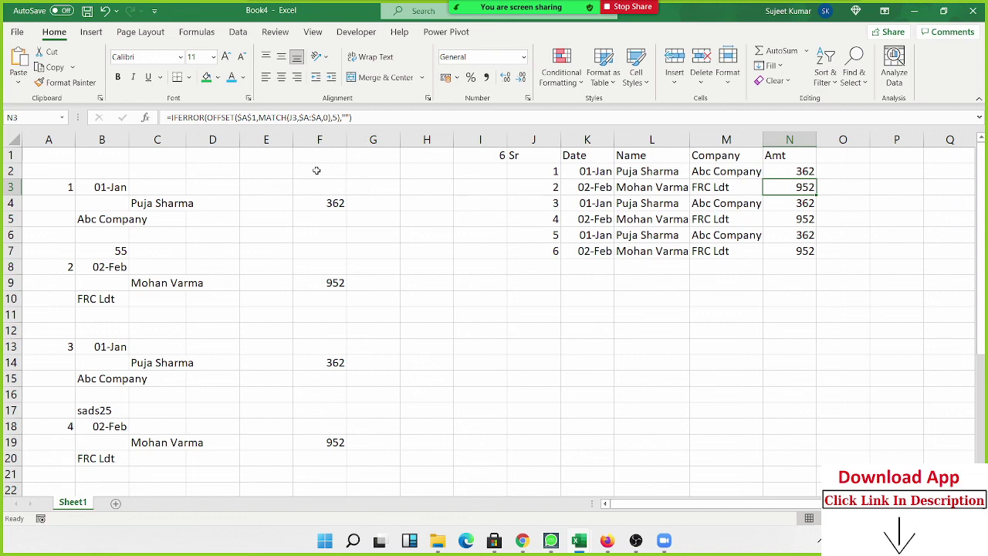
Return to the start of the output table's second record and show the desktop
key("Left")
key("Left")
key("Left")
key("Left")
key("Left")
key("Left")
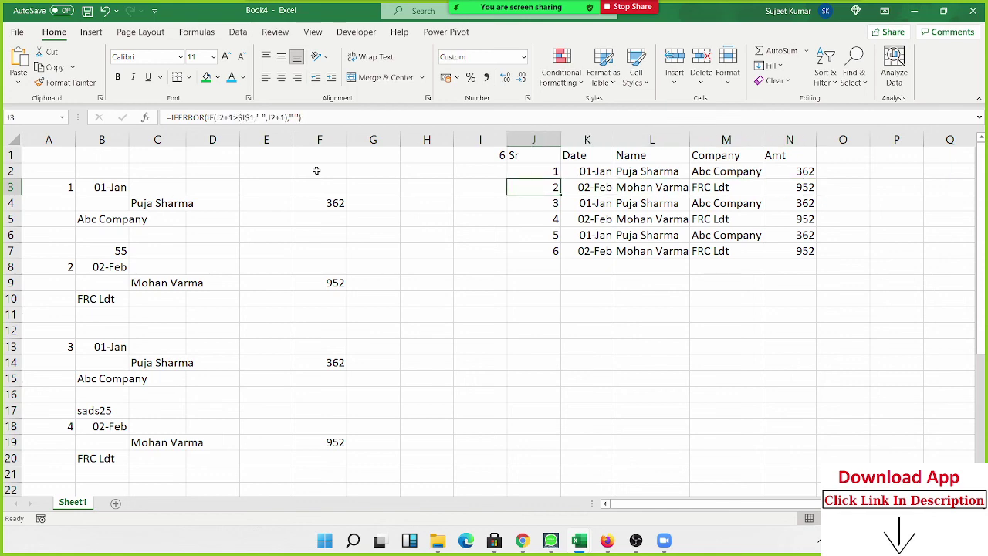
key("Left")
key("super+d")
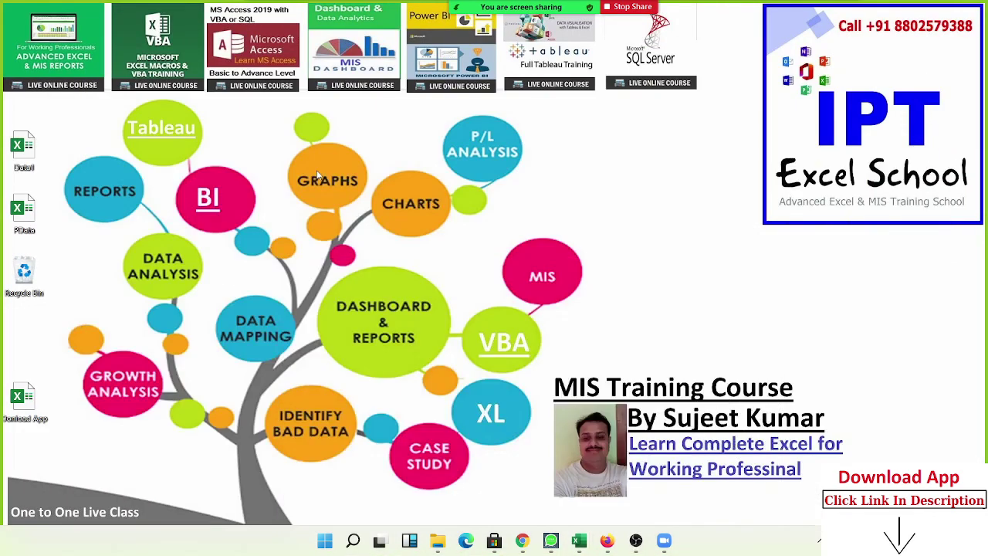